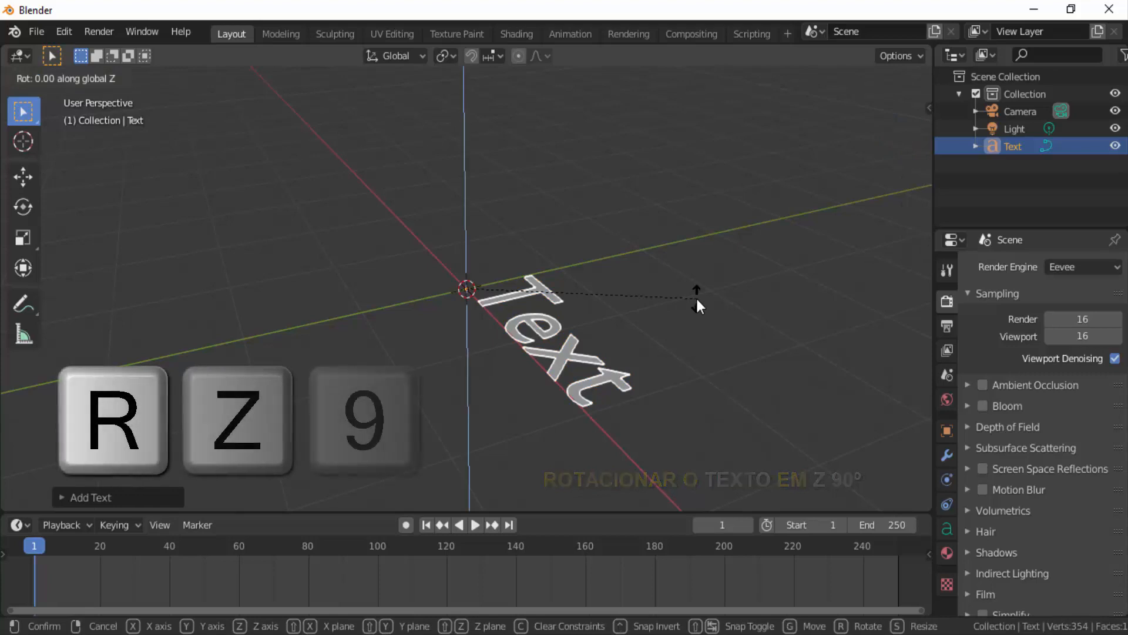
Step: Rotate the text object 90° around the Z axis
key("0")
key("Return")
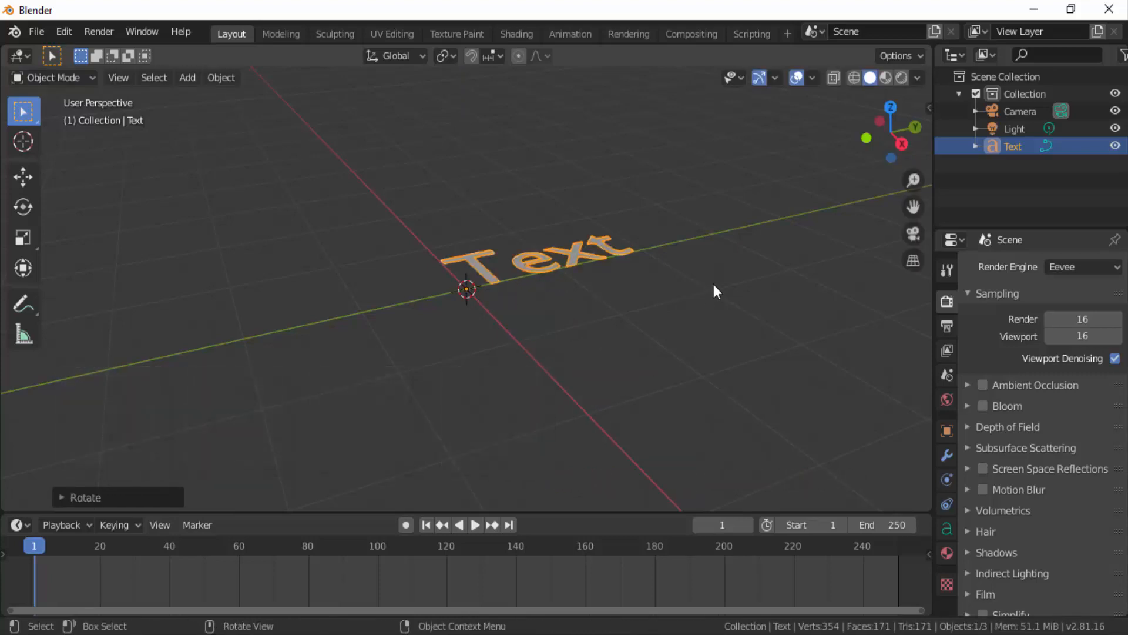
Step: Replace the text object's wording with "CIPÓ" in Edit Mode and return to Object Mode
left_click_drag(890, 132, 784, 171)
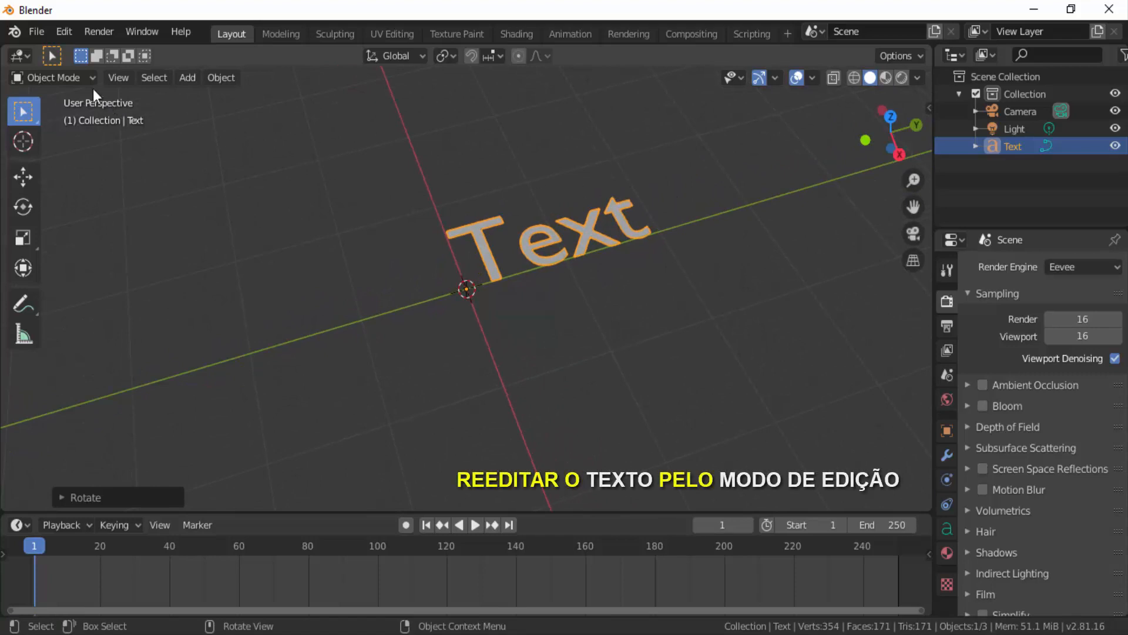
left_click(63, 73)
left_click(59, 114)
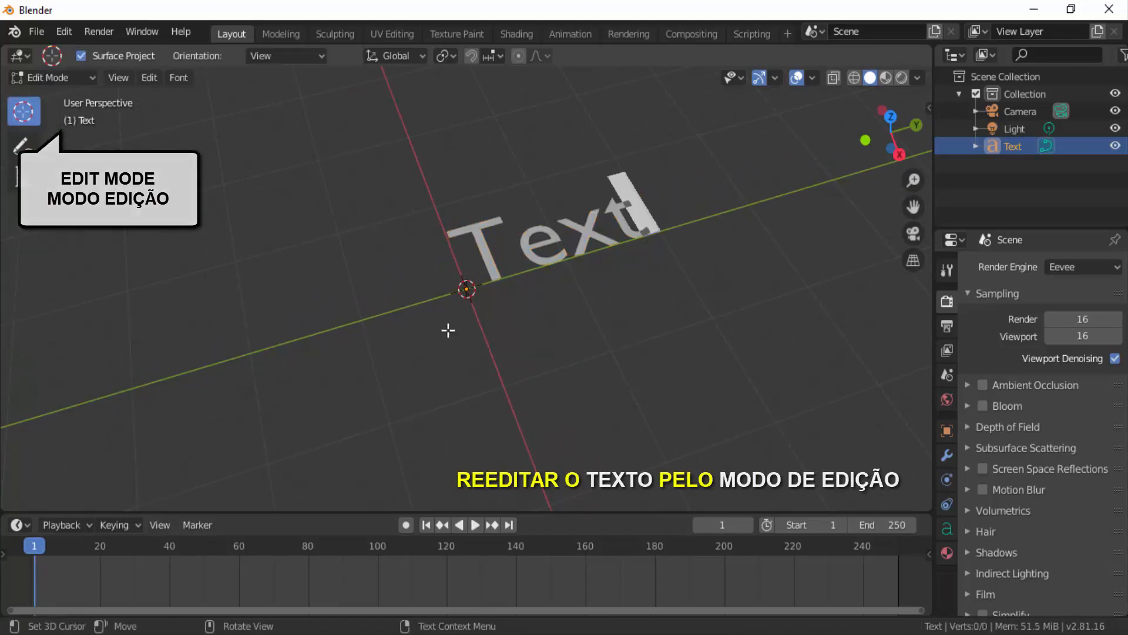
key("BackSpace")
key("BackSpace")
key("BackSpace")
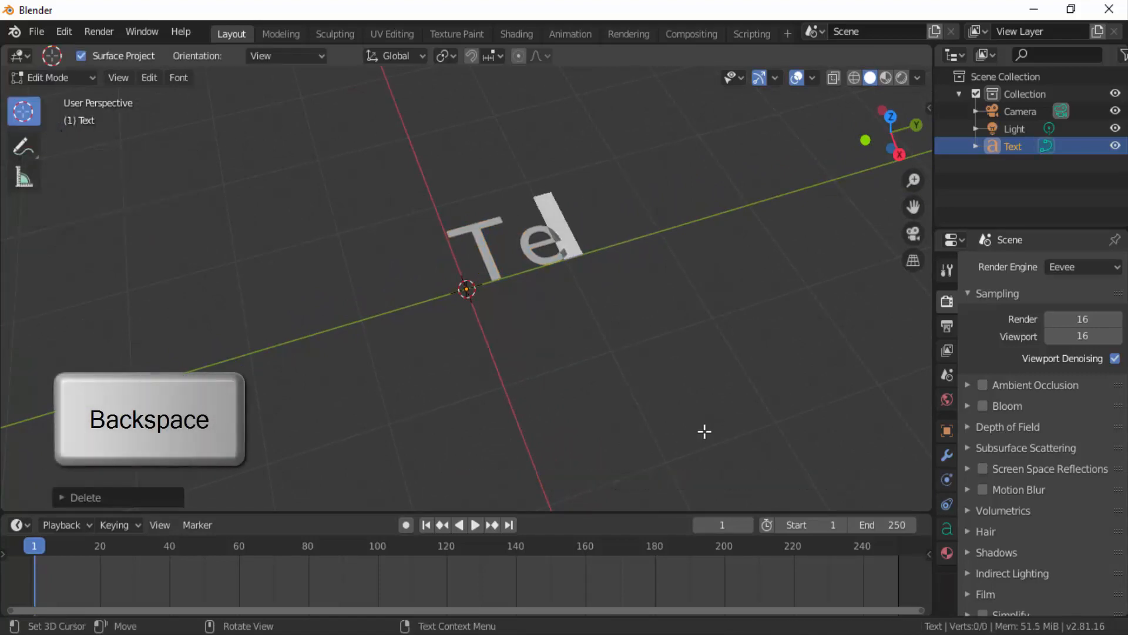
key("BackSpace")
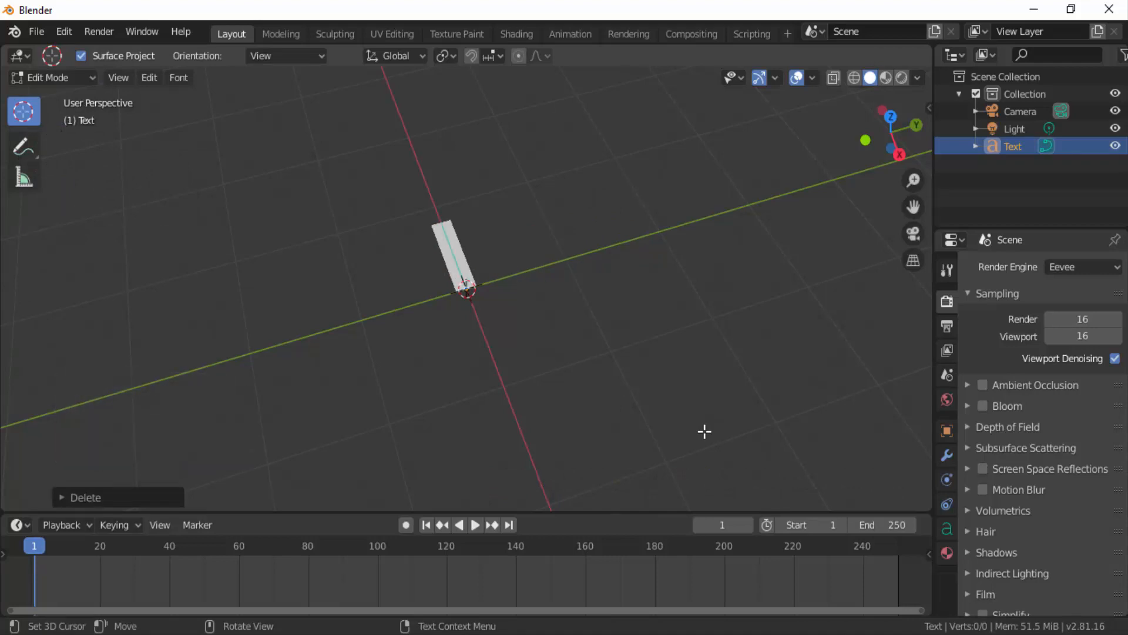
type("Cl")
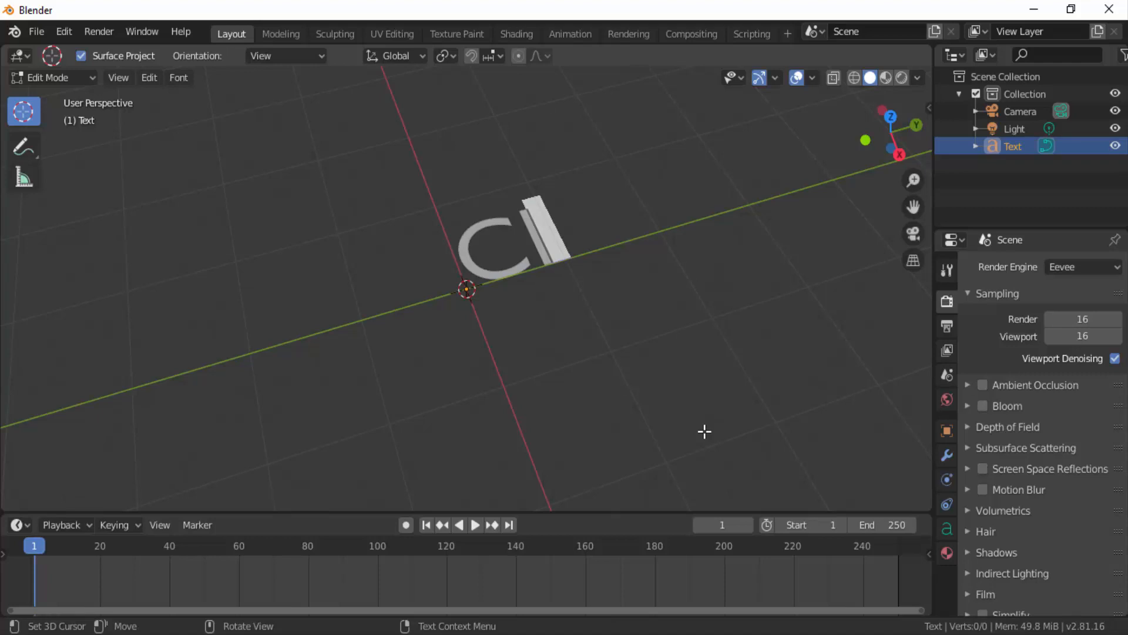
type("PÓ")
left_click(57, 69)
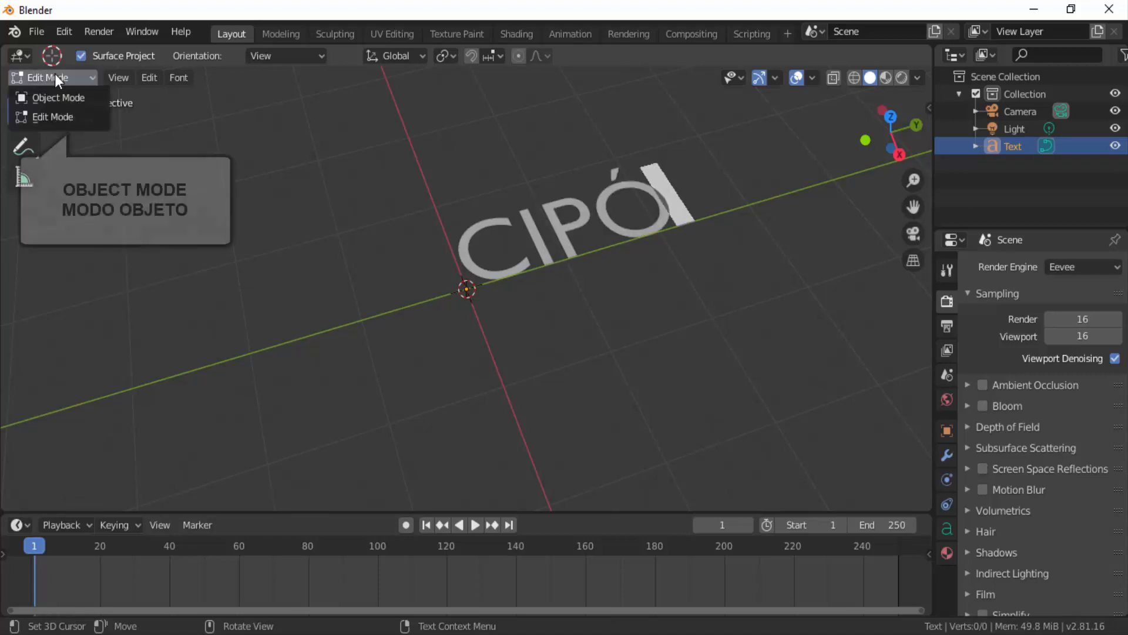
left_click(55, 96)
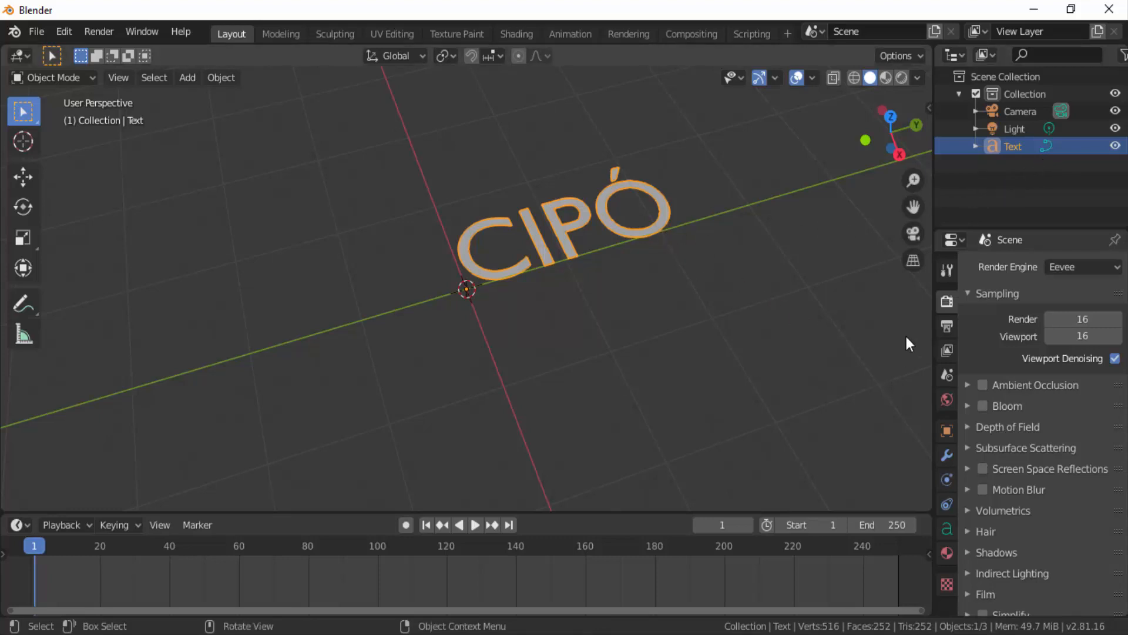
Step: Load BRLNSDB.TTF from the Windows Fonts folder as the text's regular font
left_click(946, 531)
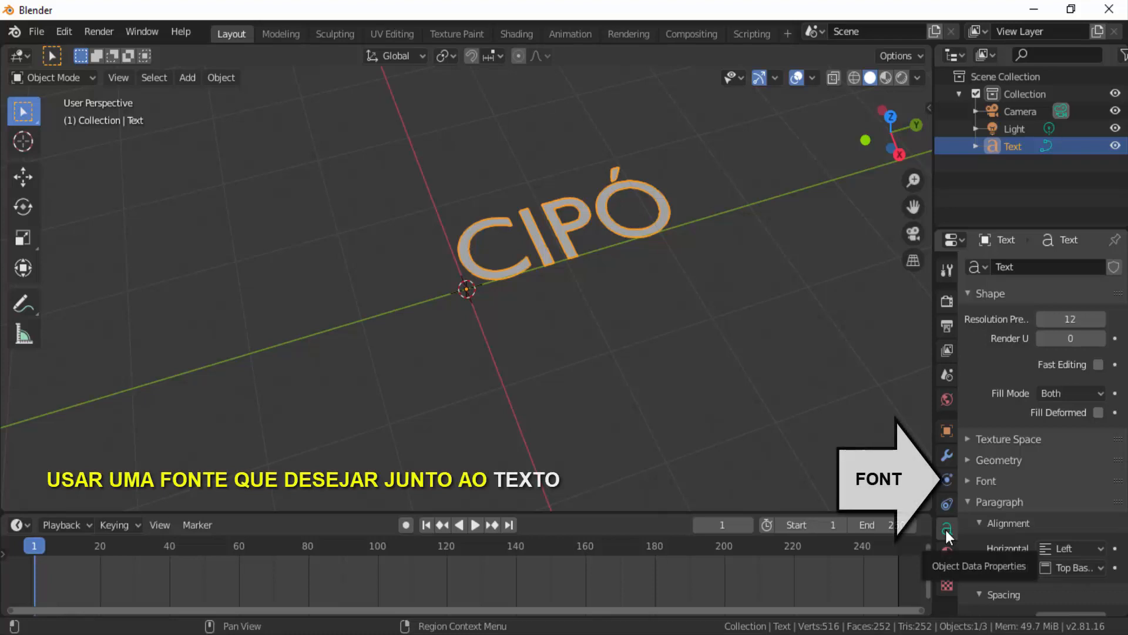
left_click(968, 482)
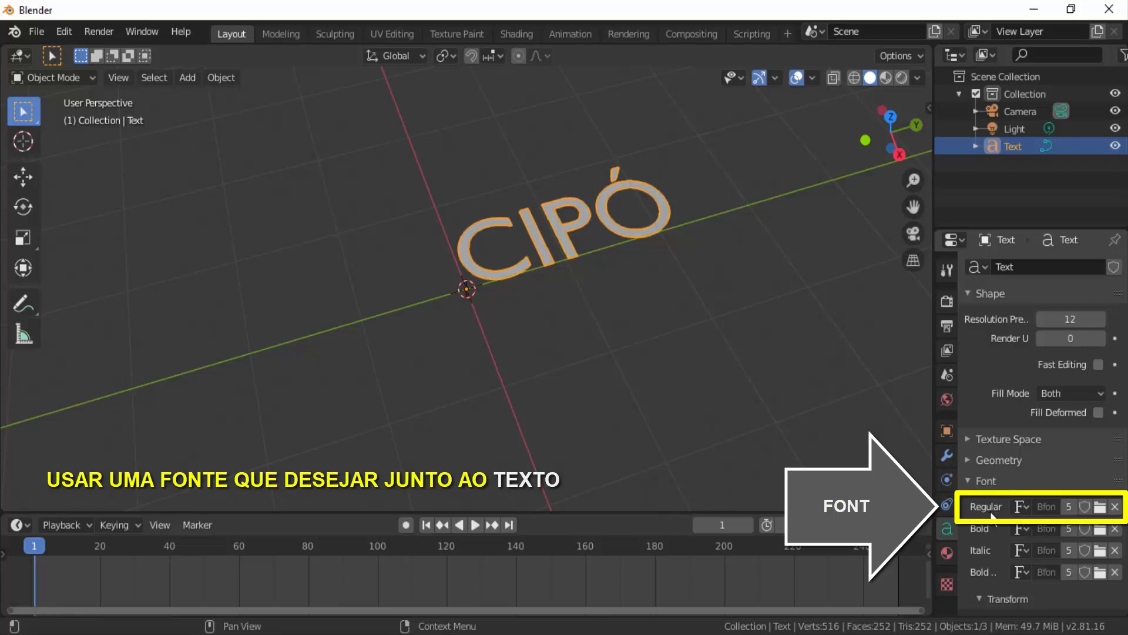
left_click(1100, 506)
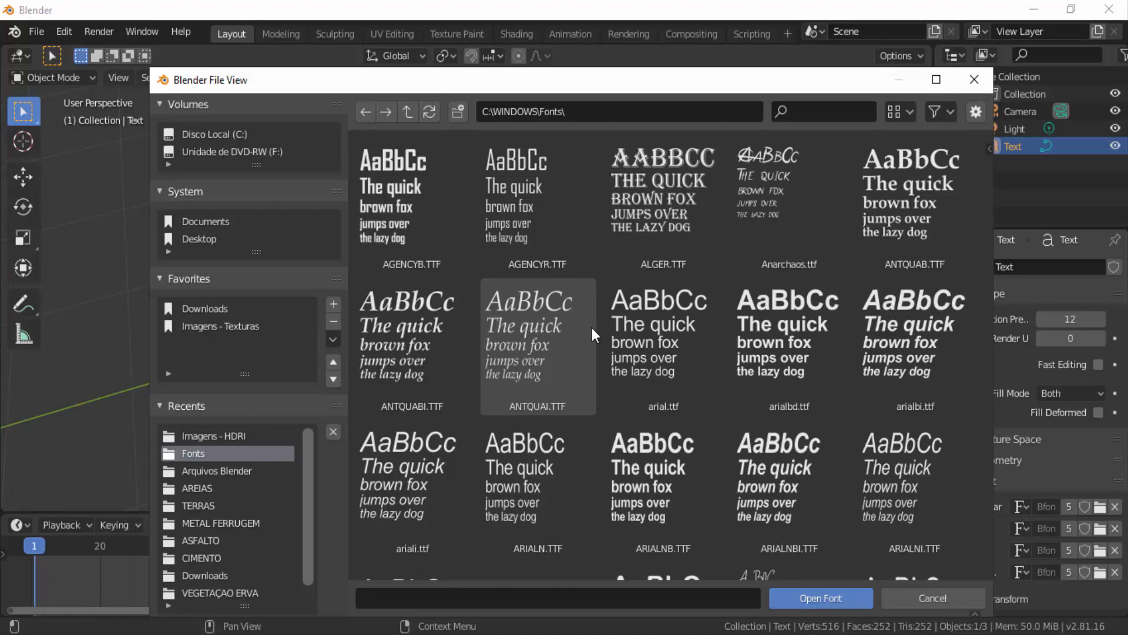
scroll(543, 334, "down", 5)
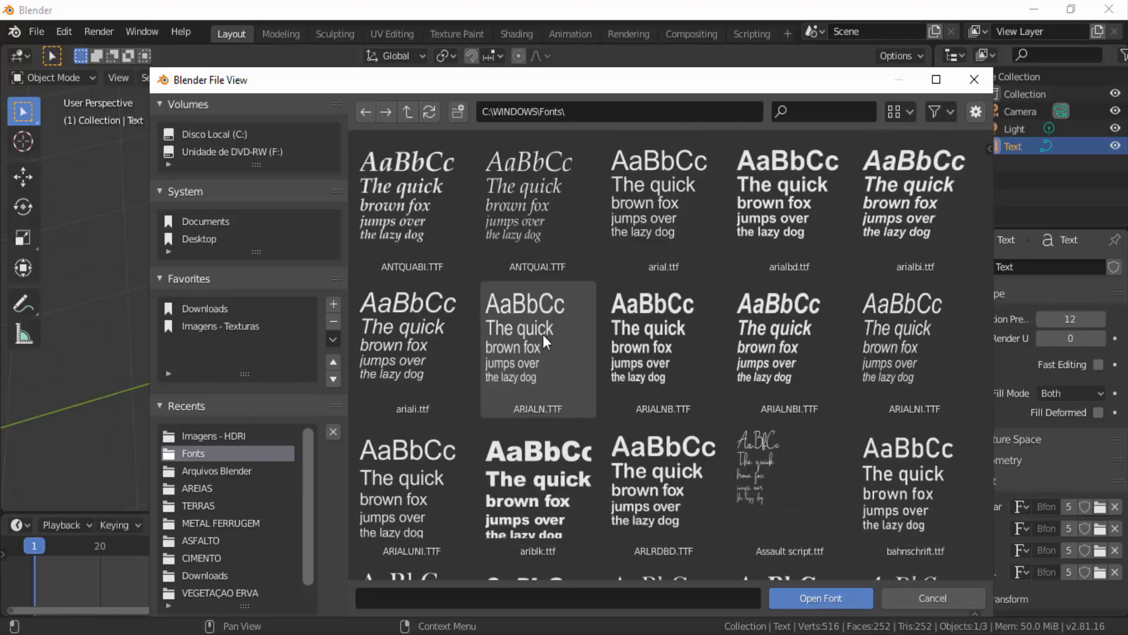
scroll(543, 333, "down", 15)
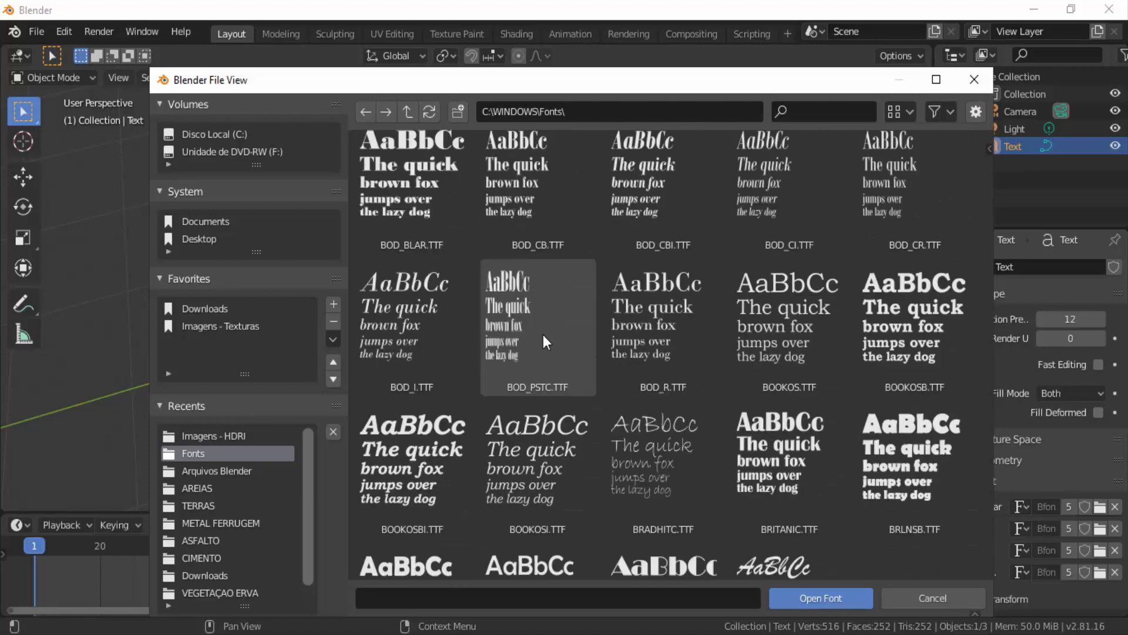
scroll(543, 334, "down", 3)
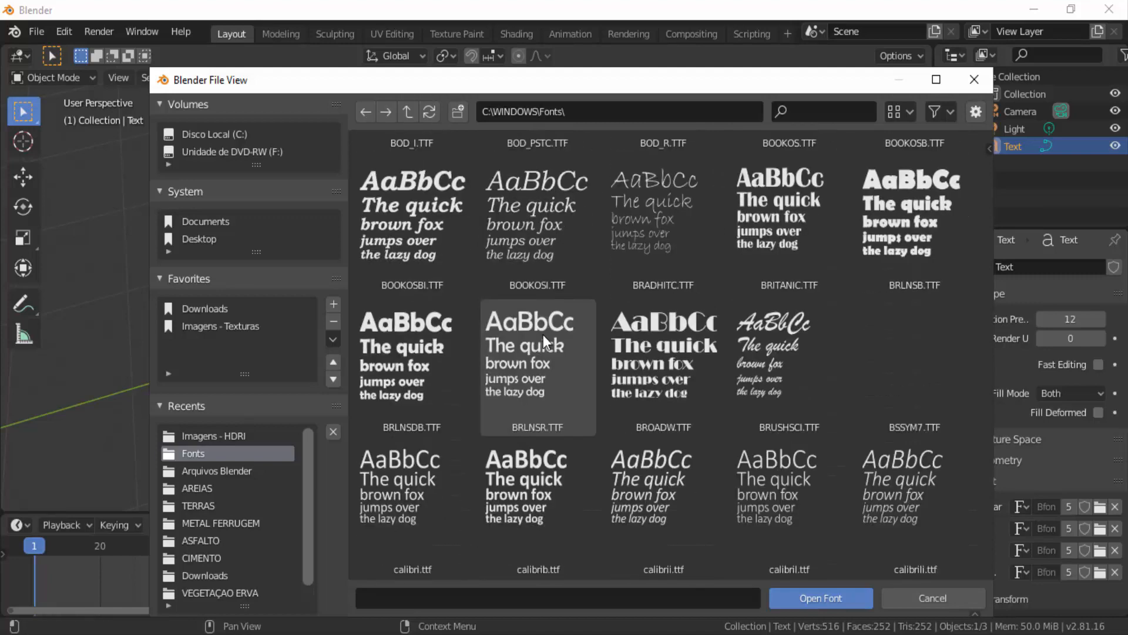
left_click(407, 364)
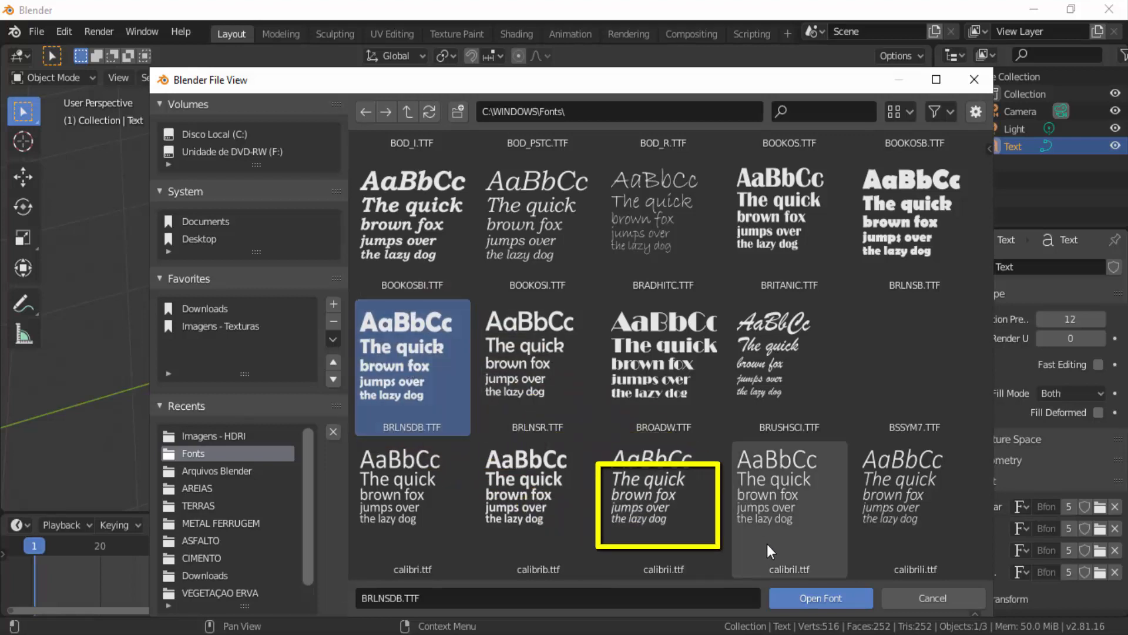
left_click(822, 600)
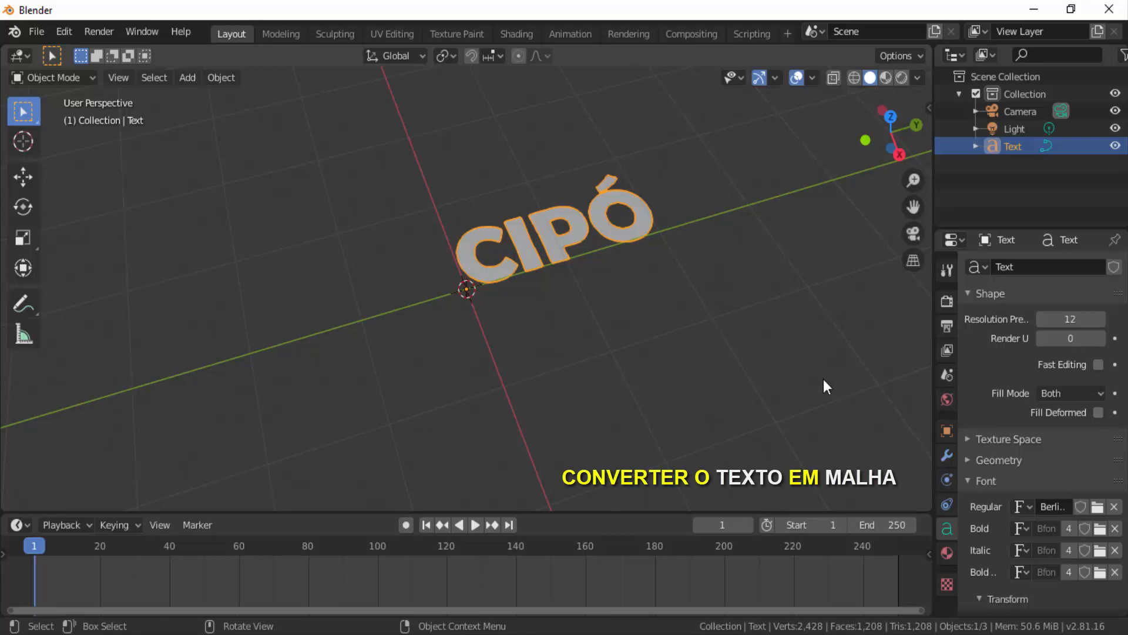
Step: Convert the CIPÓ text object to a mesh using Mesh from Curve/Meta/Surf/Text
left_click(222, 77)
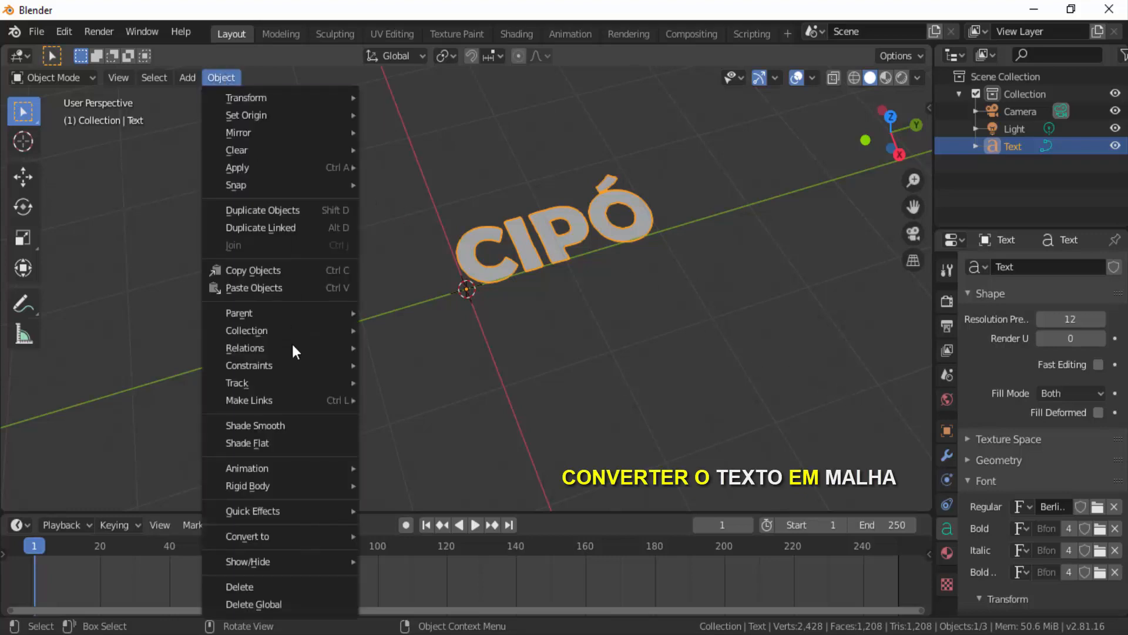
mouse_move(263, 538)
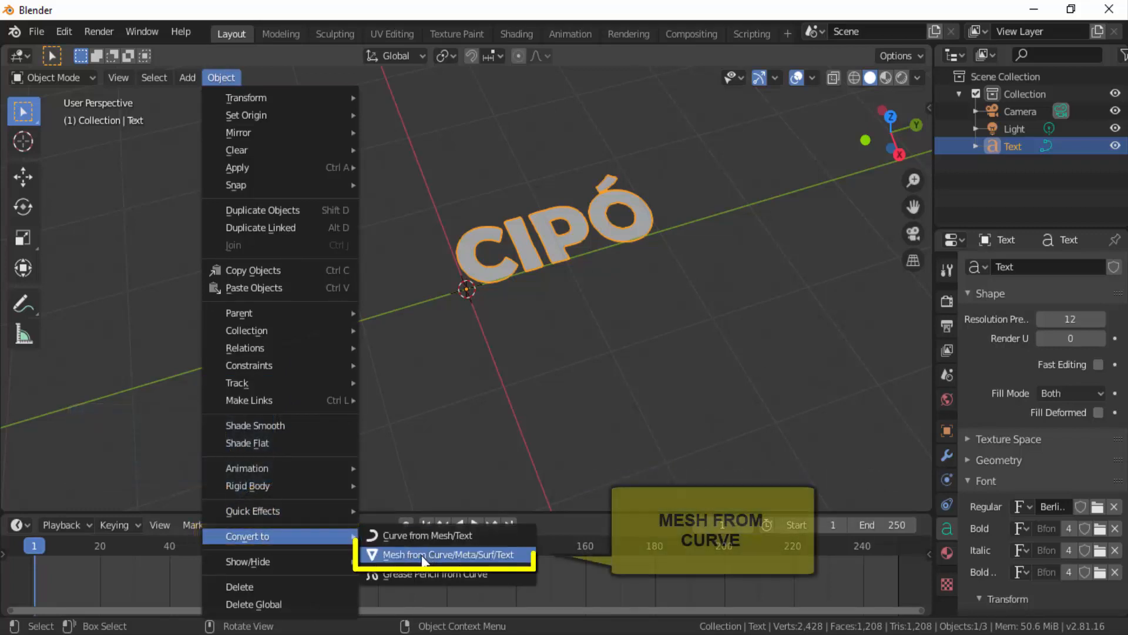
left_click(442, 555)
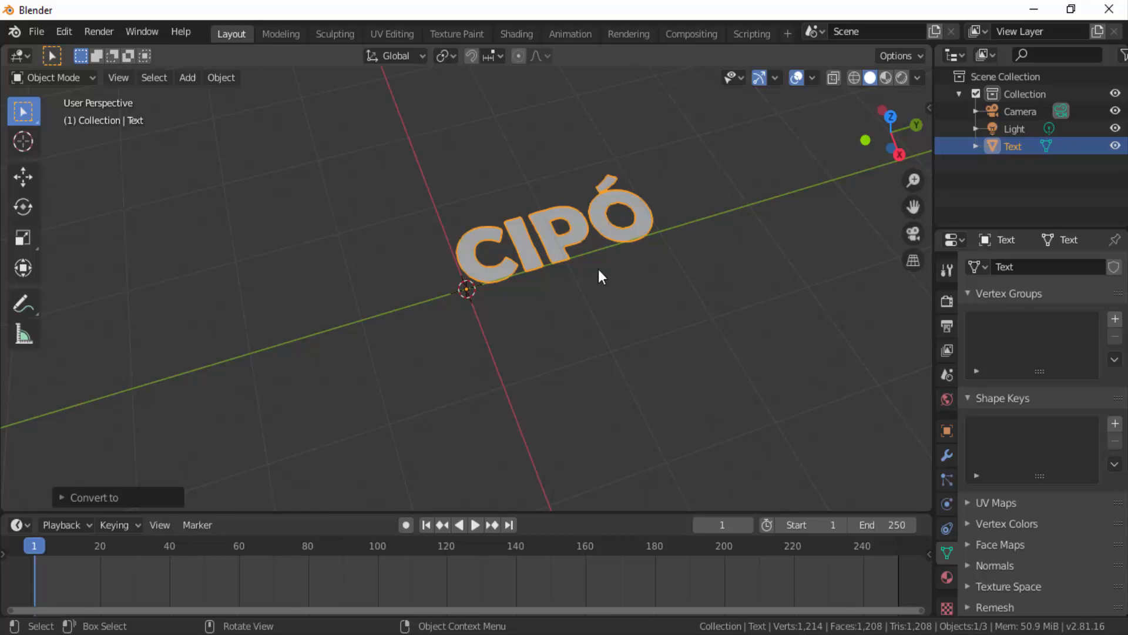
Step: Select the entire CIPÓ mesh in Edit Mode and extrude it upward along the Z axis to give the letters thickness
left_click(64, 77)
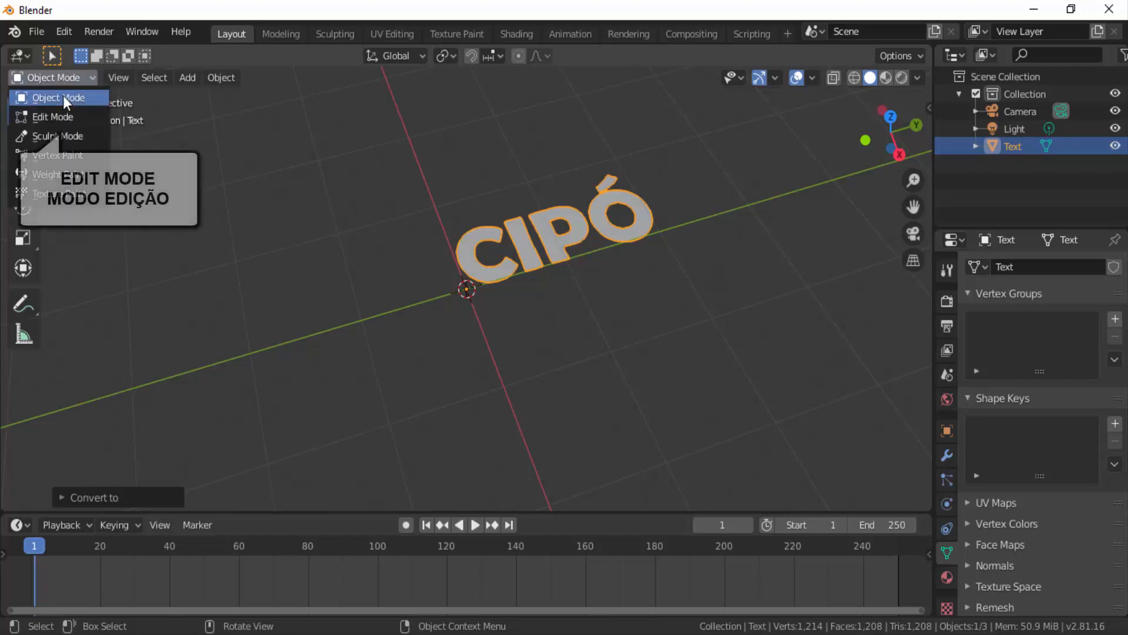
left_click(59, 115)
scroll(634, 241, "up", 2)
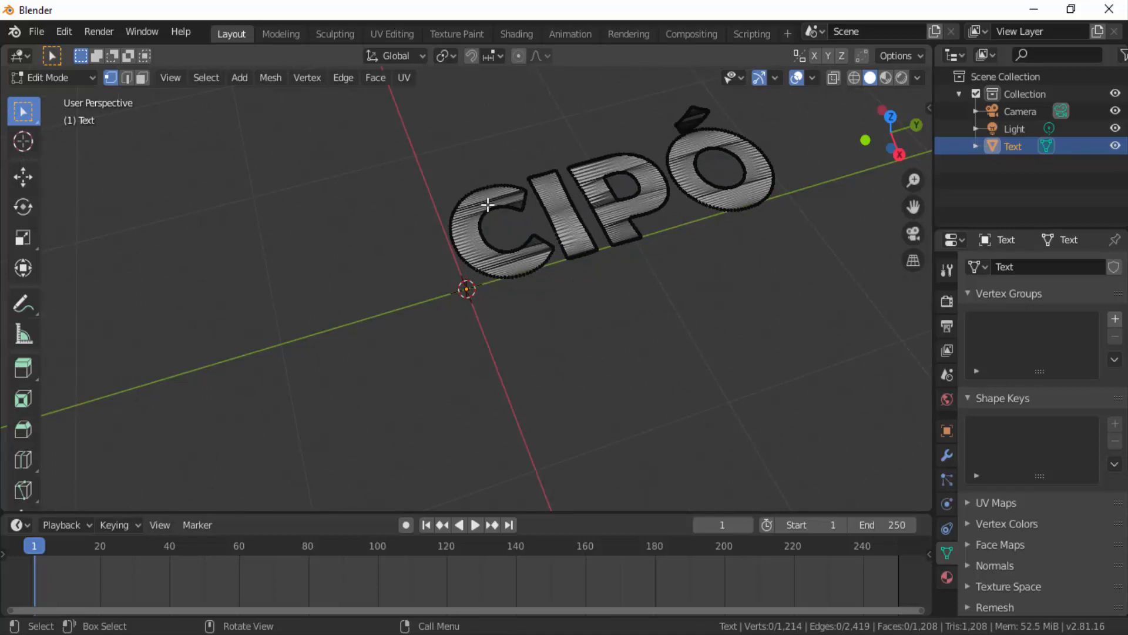
scroll(488, 204, "down", 3)
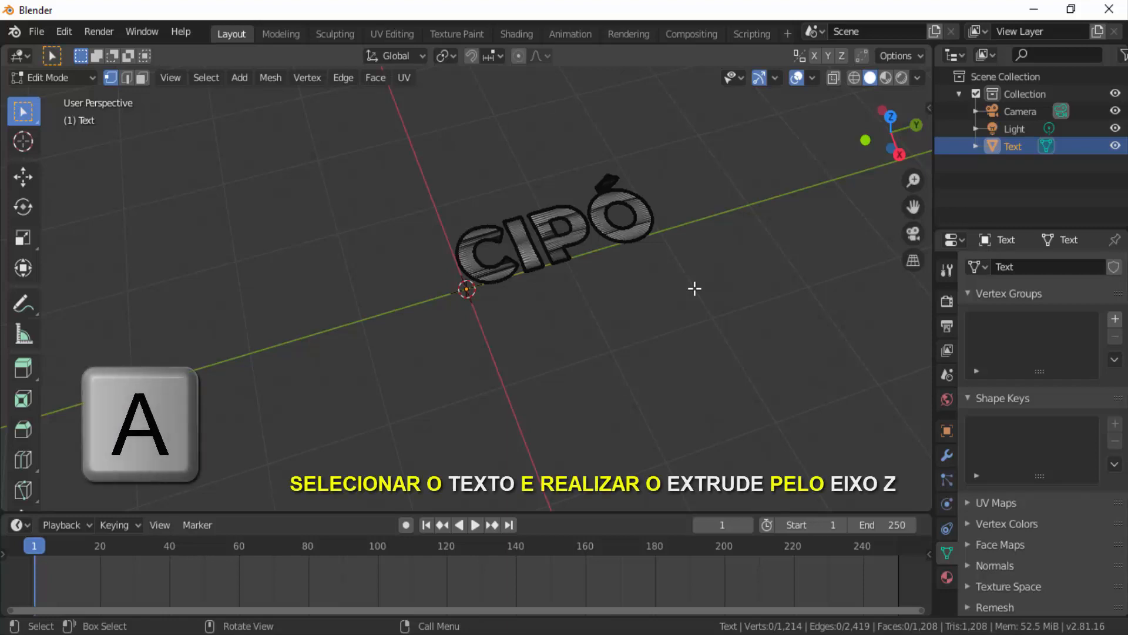
key("a")
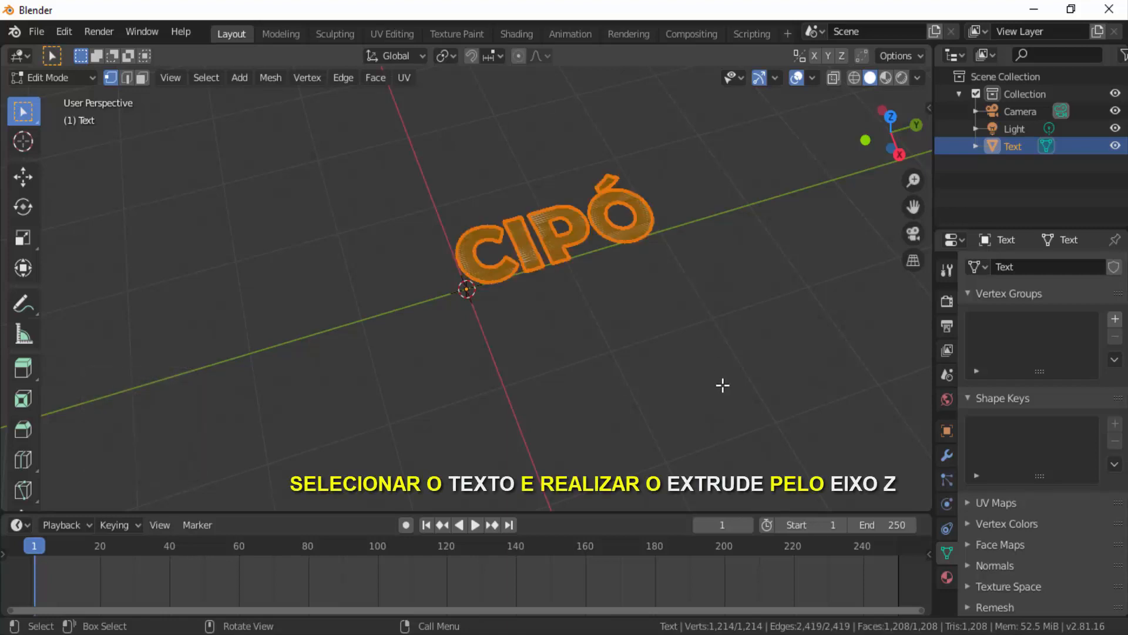
key("e")
key("z")
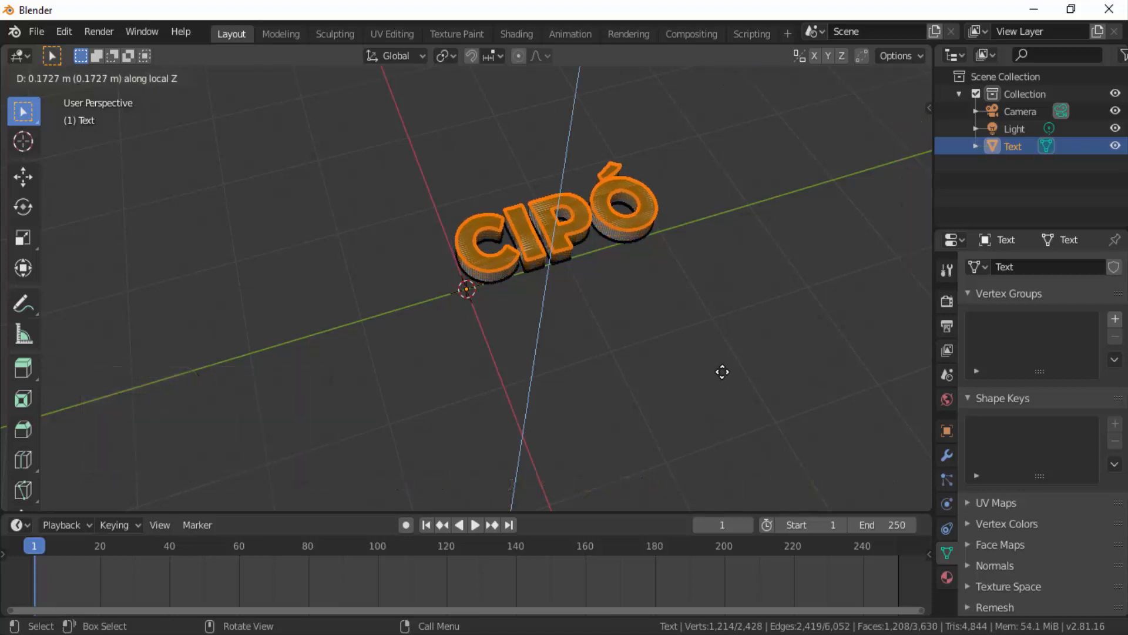
left_click(723, 368)
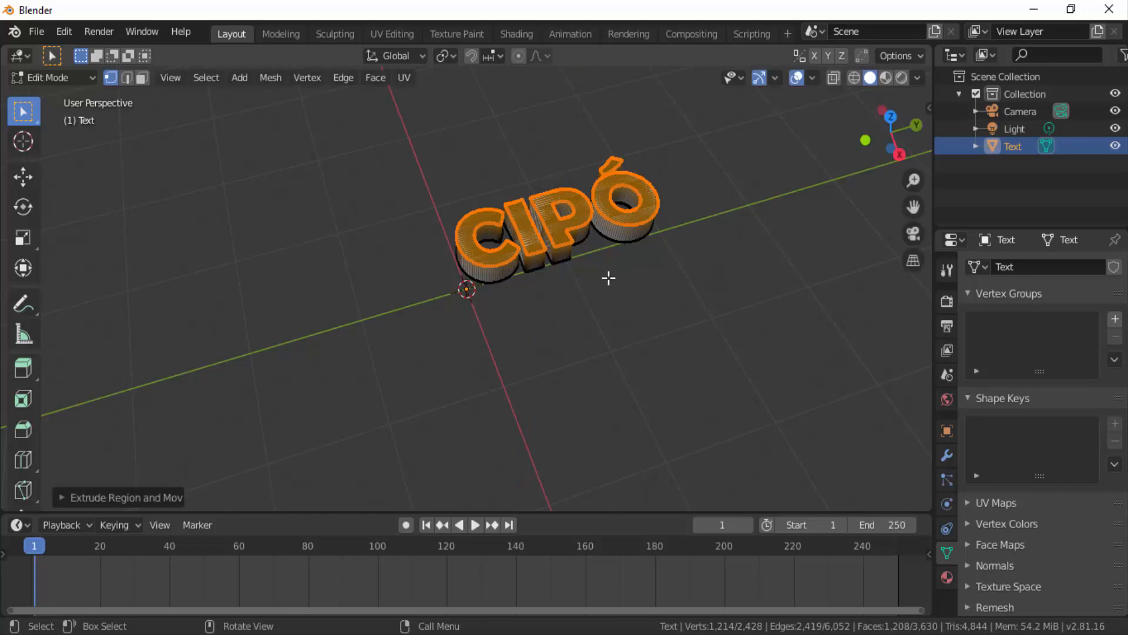
Step: Select all of the extruded lettering and separate it into individual objects by loose parts
scroll(609, 278, "up", 2)
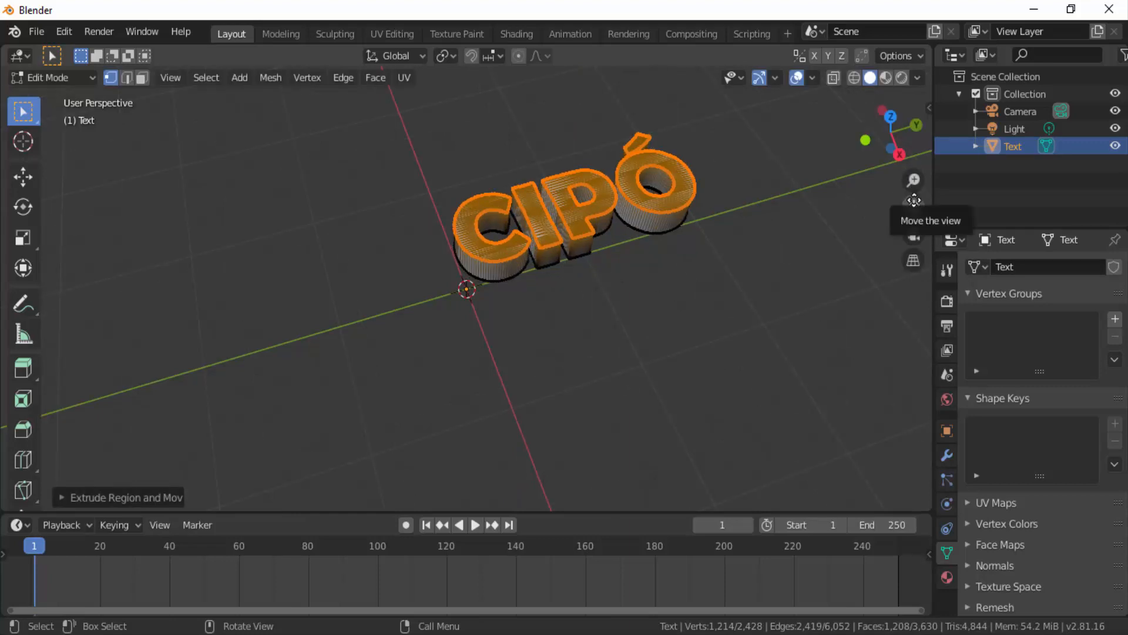
left_click_drag(914, 200, 816, 266)
left_click_drag(914, 180, 914, 158)
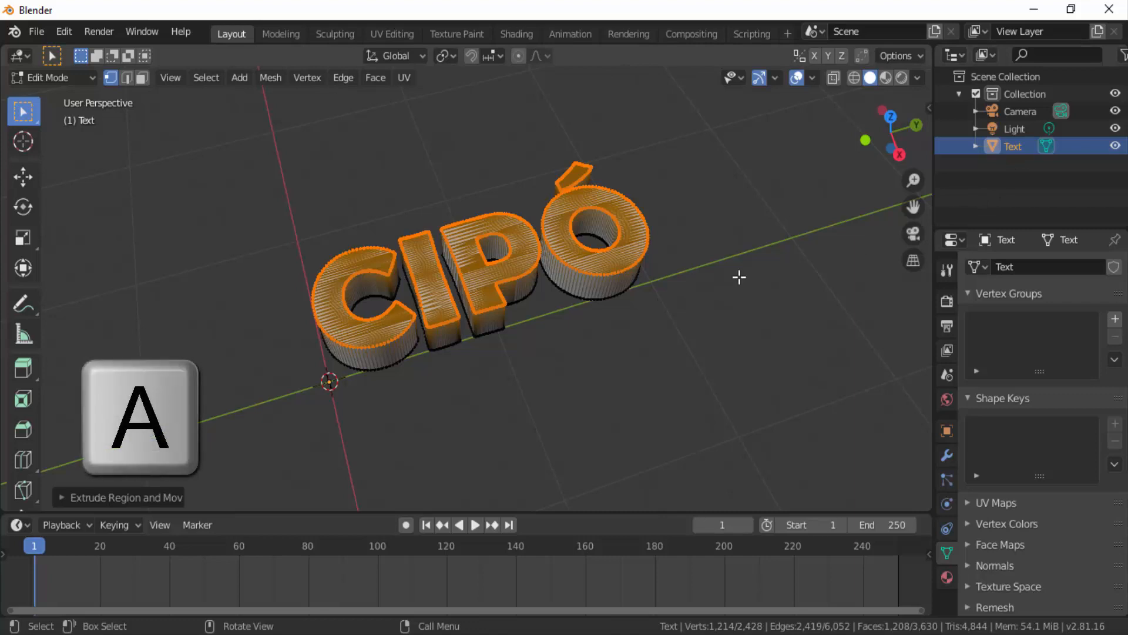
key("a")
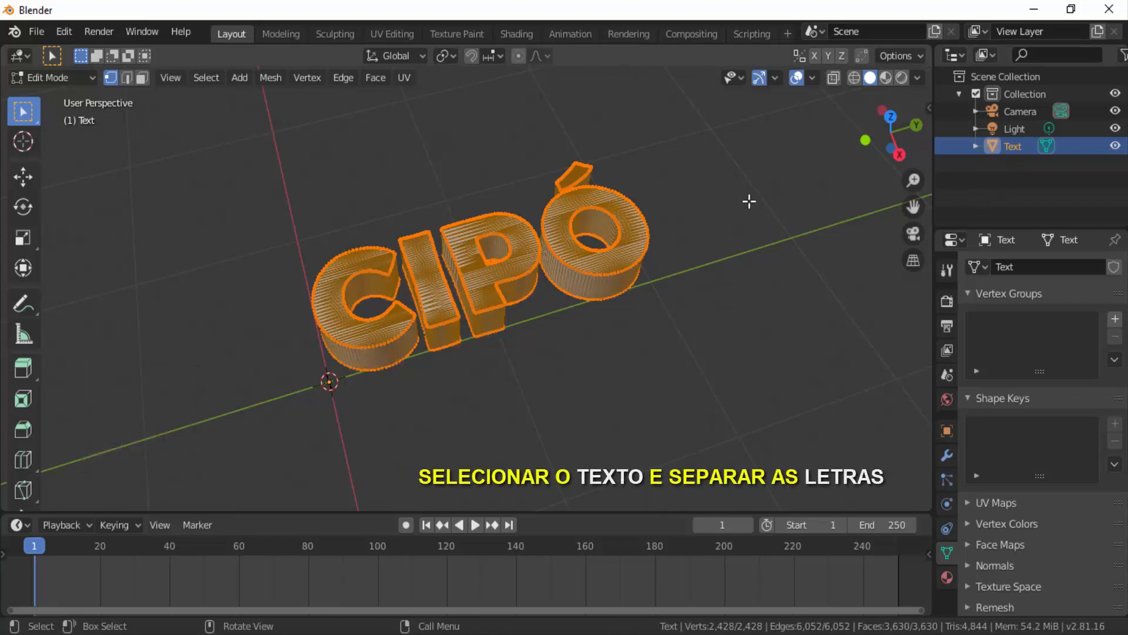
key("p")
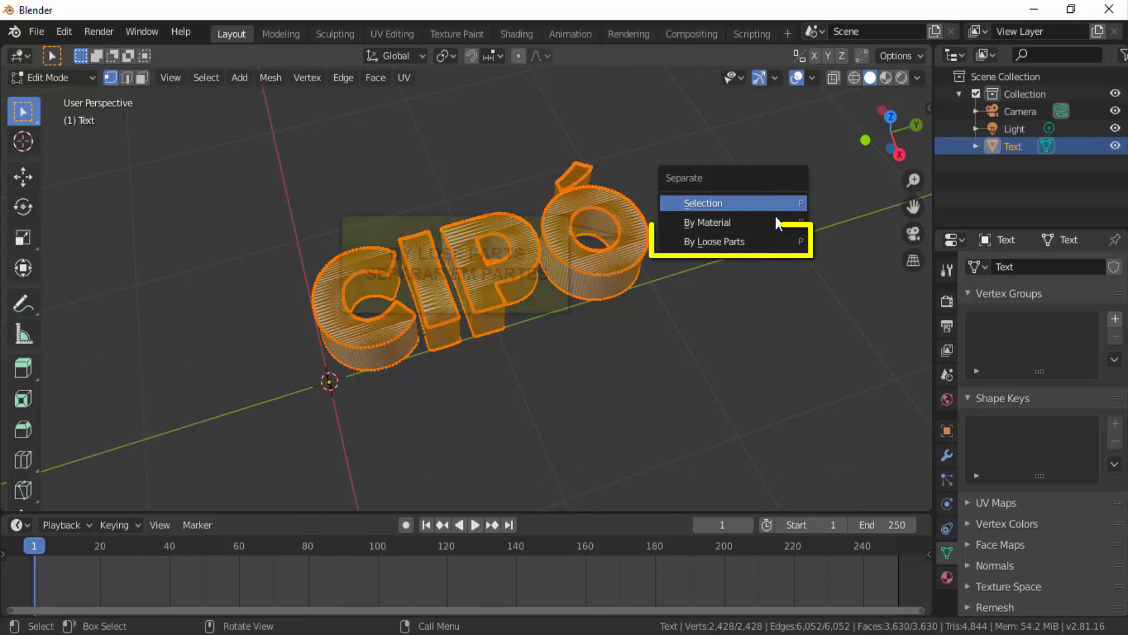
left_click(735, 242)
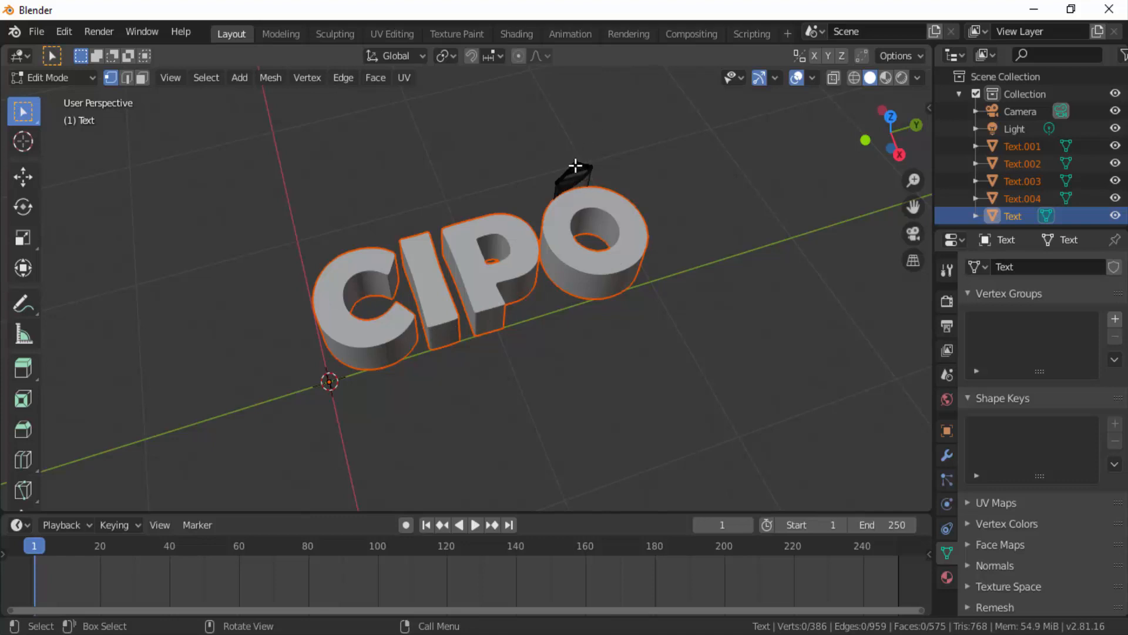
Step: Select the linked geometry of the accent above the O and separate it by selection into its own object
key("l")
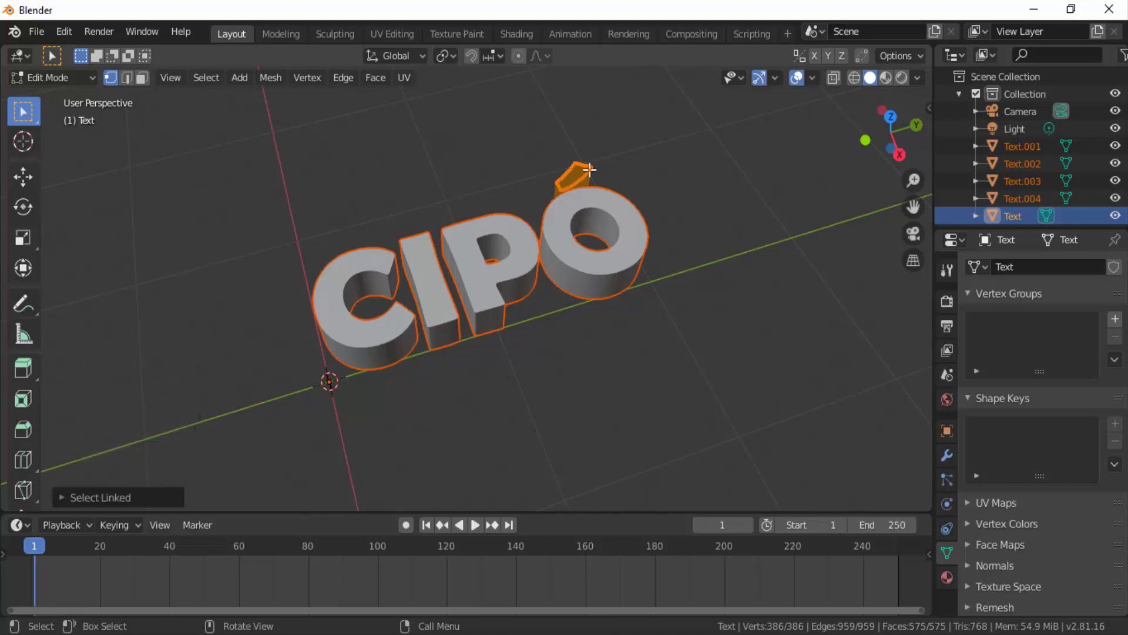
key("p")
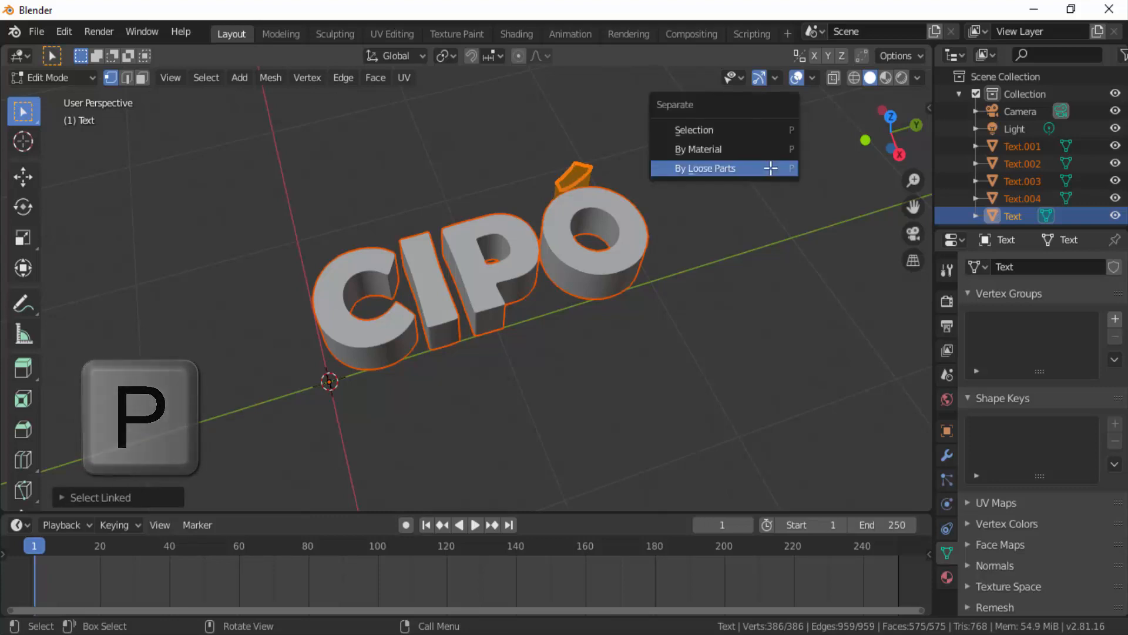
left_click(710, 130)
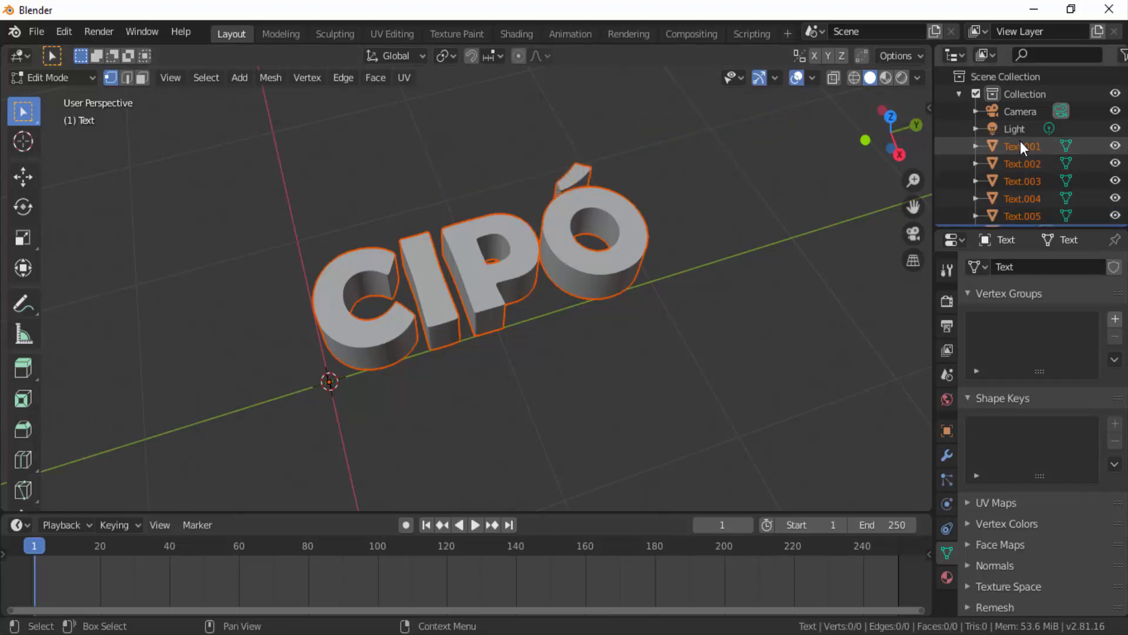
scroll(1020, 141, "down", 2)
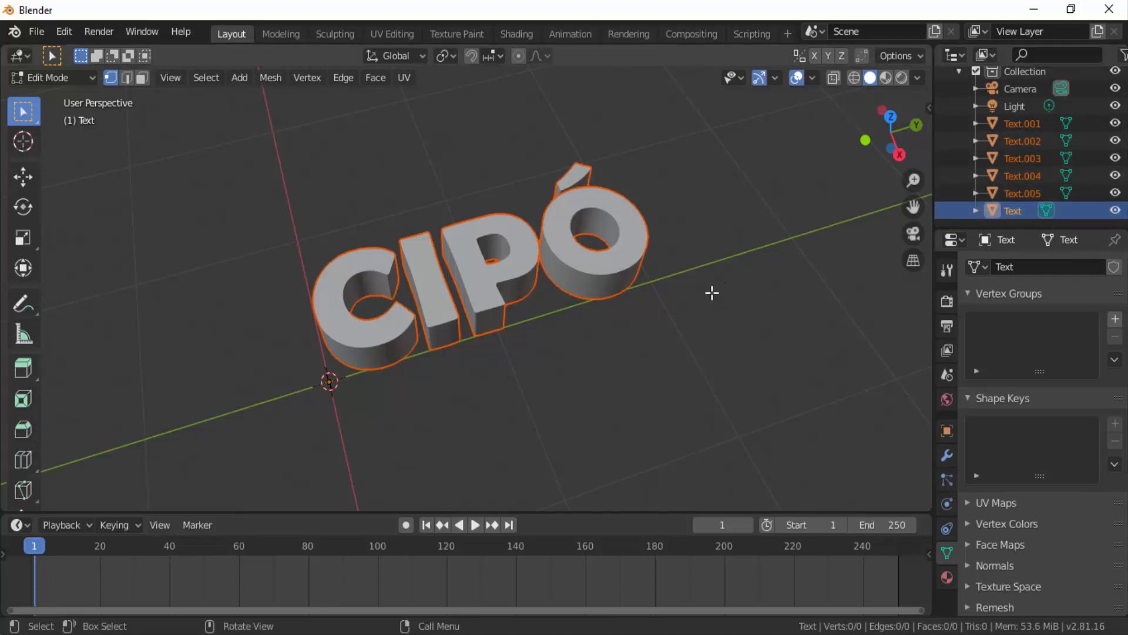
Step: Return to Object Mode and rotate all the CIPÓ lettering 90° about the global Y axis
left_click(62, 74)
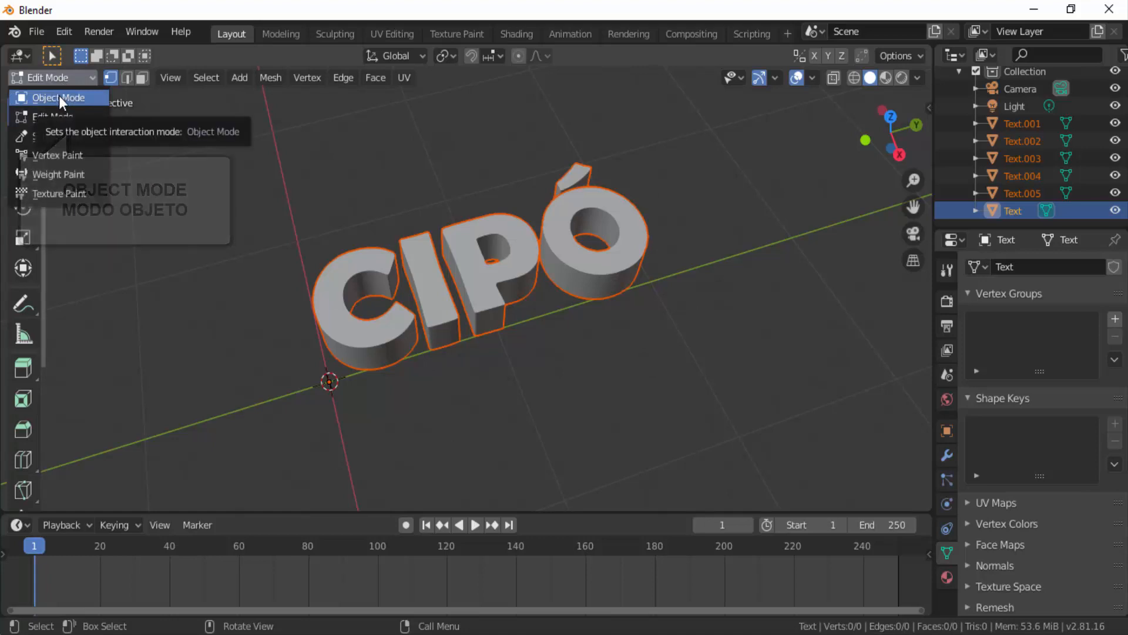
left_click(59, 97)
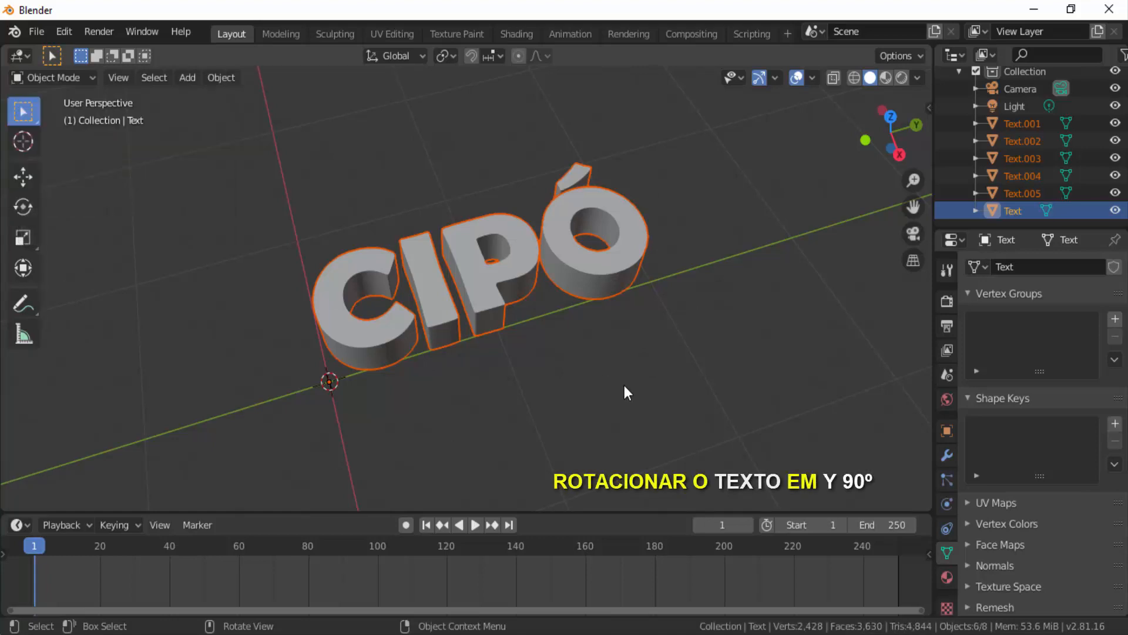
key("r")
key("y")
key("9")
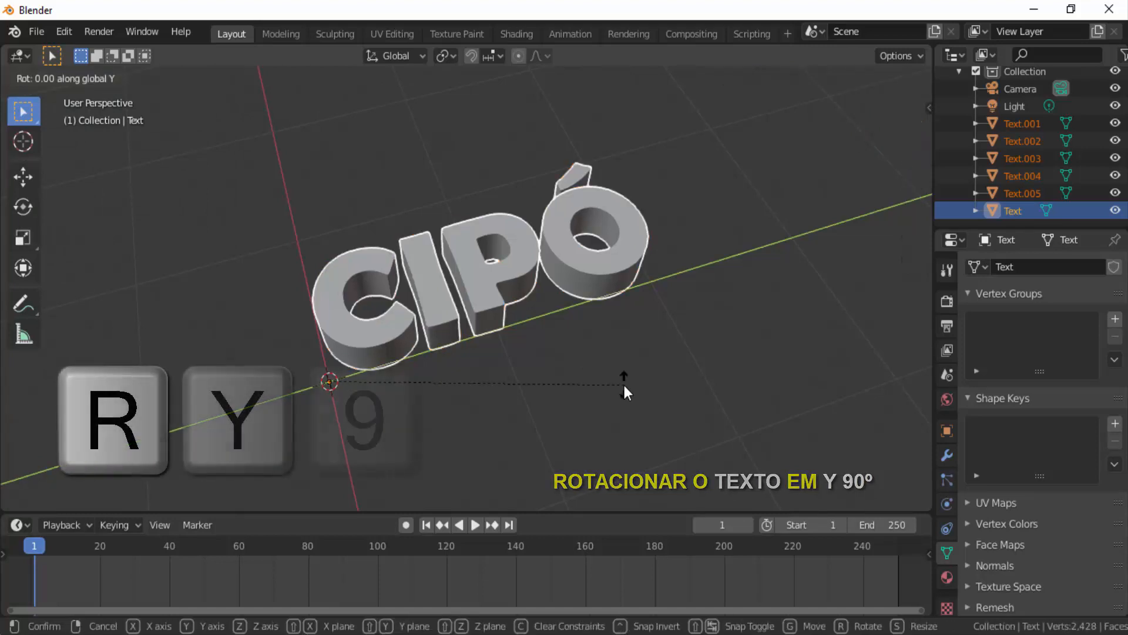
key("0")
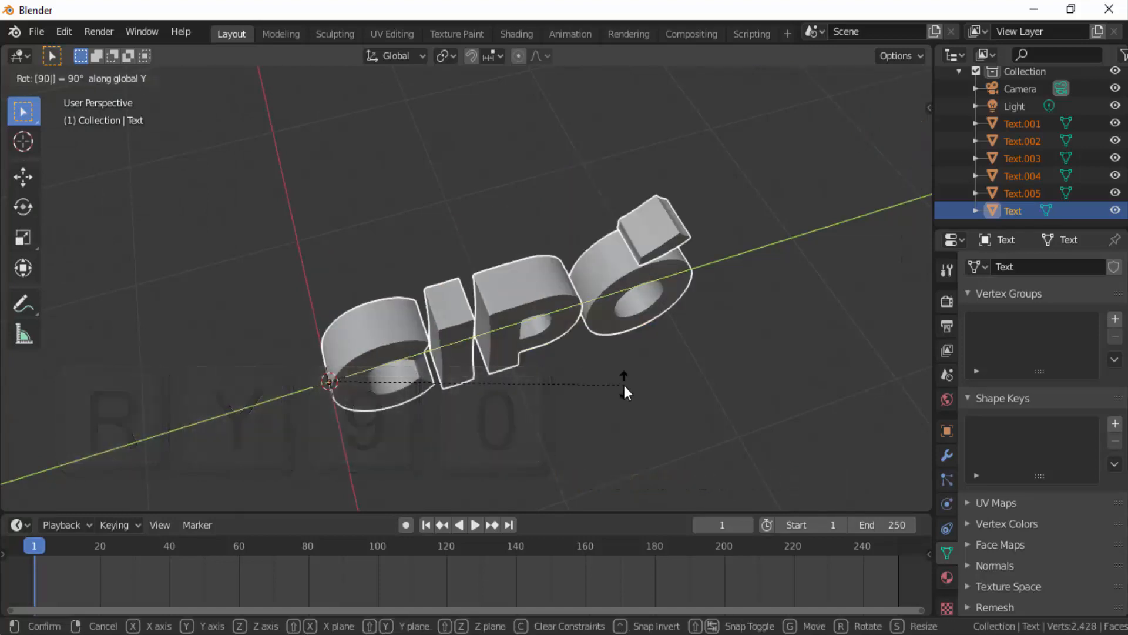
key("Return")
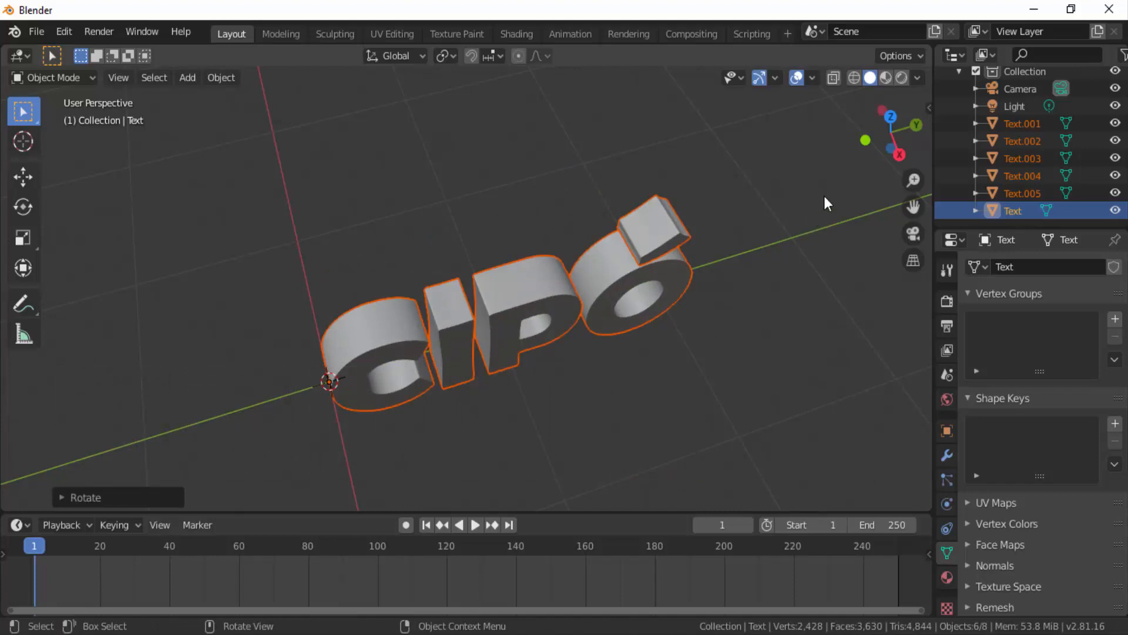
left_click_drag(884, 141, 862, 120)
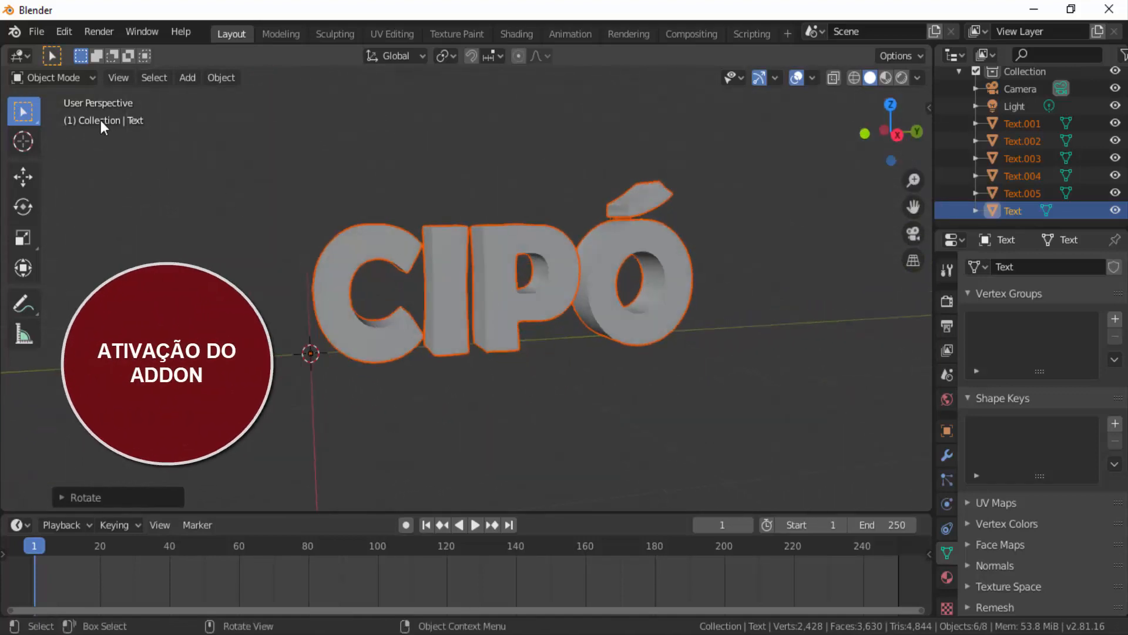
Step: Search the add-on preferences for EXTRA and check that Add Curve: Extra Objects is enabled
left_click(57, 30)
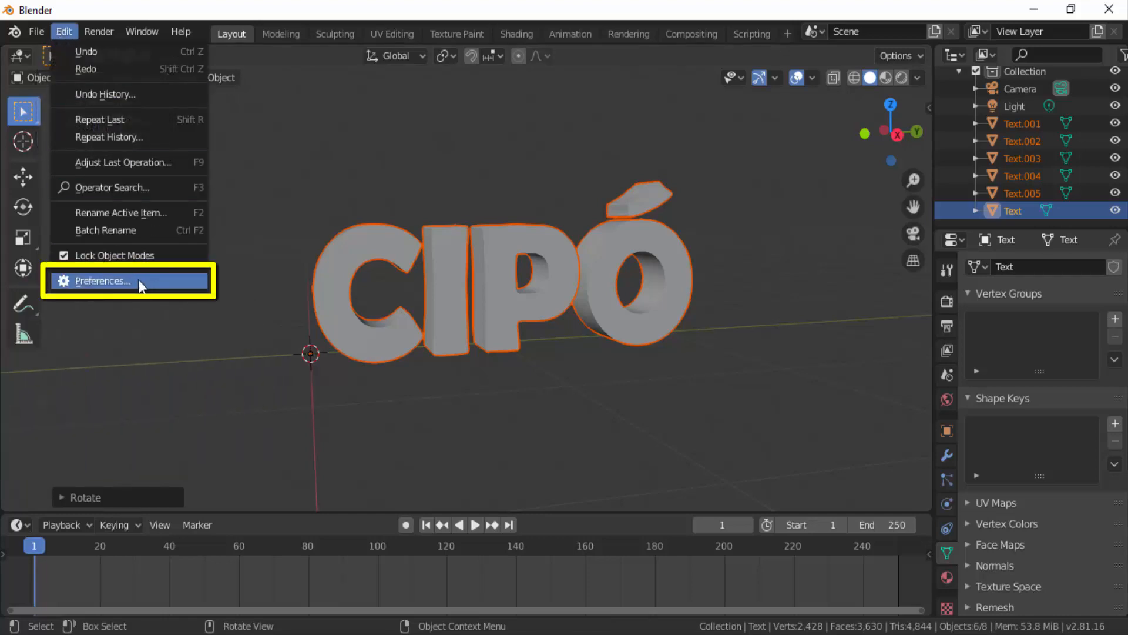
left_click(115, 281)
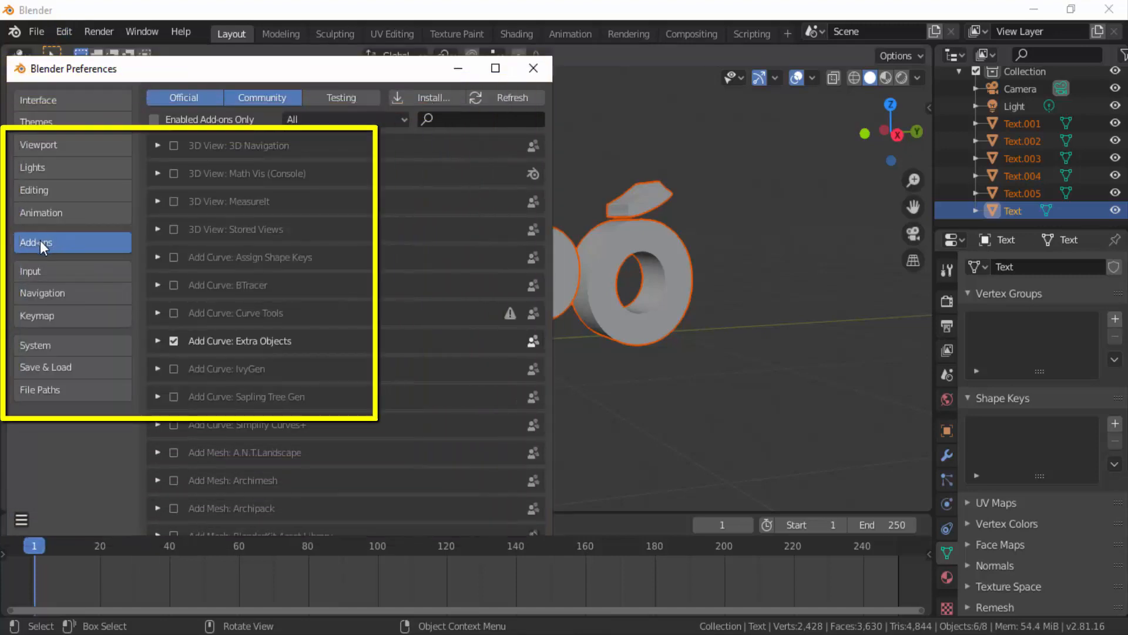
left_click(454, 117)
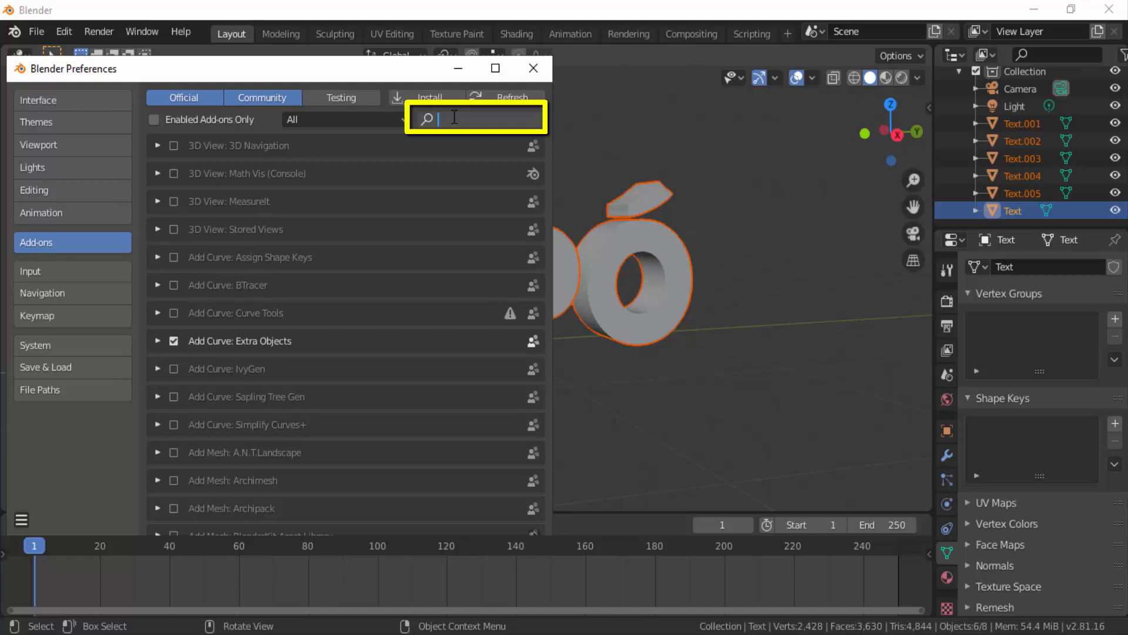
type("Extra")
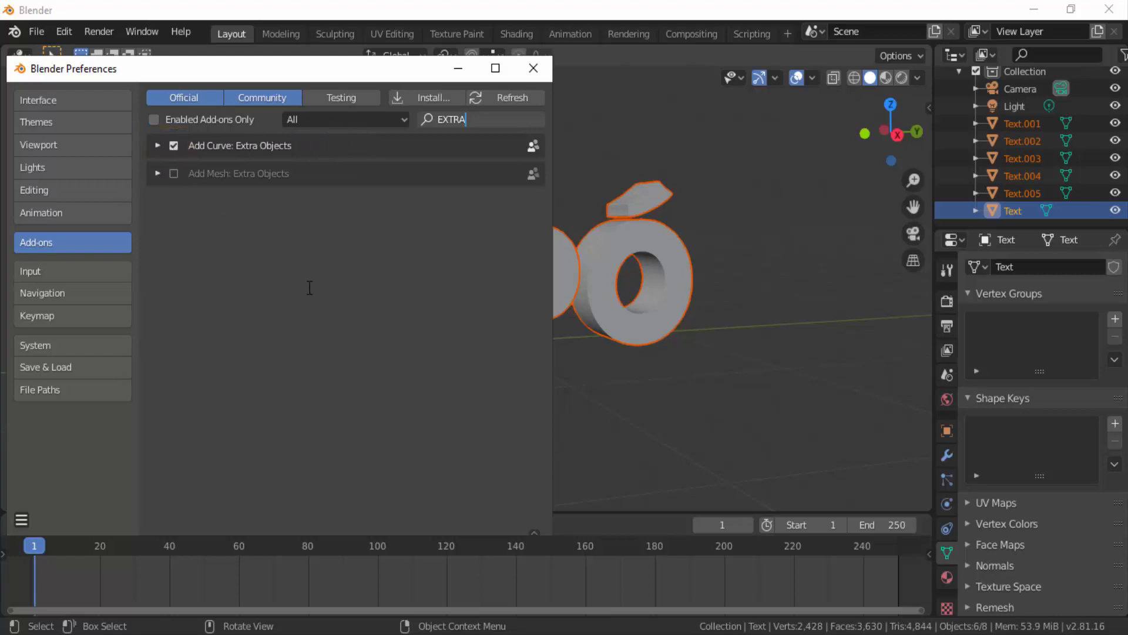
left_click(21, 519)
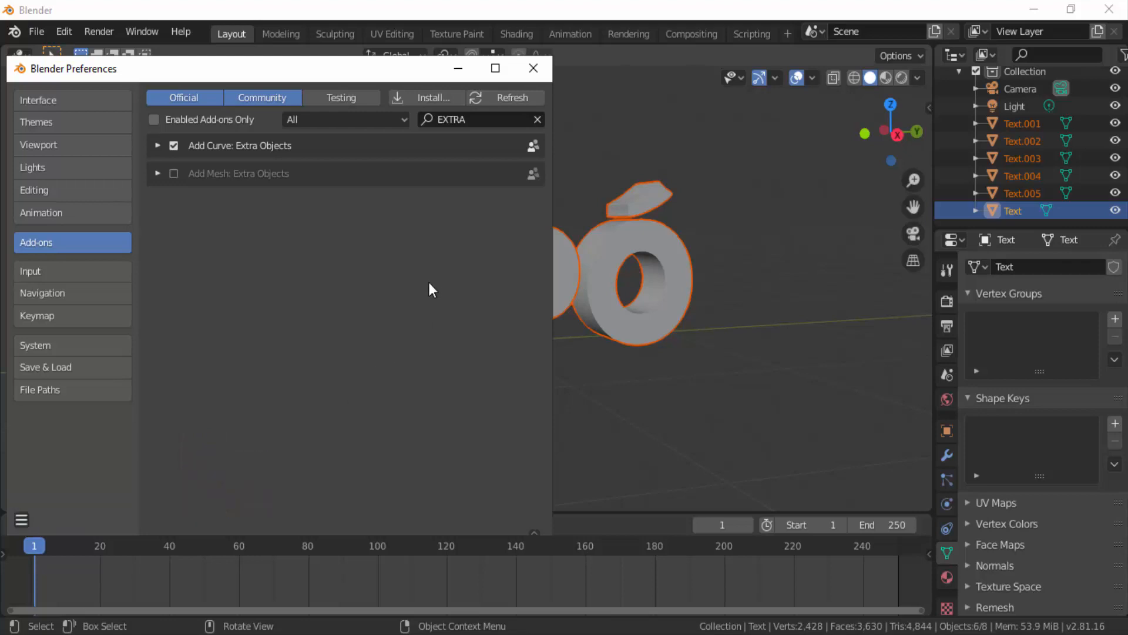
left_click(533, 68)
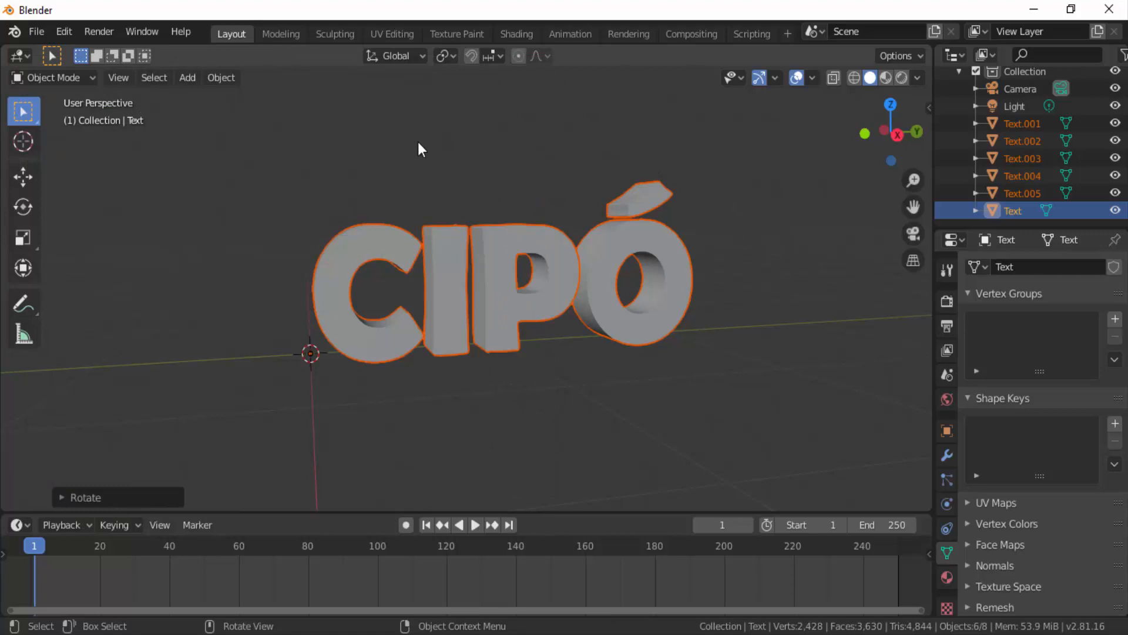
Step: Bring up the Spline Generator creation tools in the 3D viewport
left_click(192, 76)
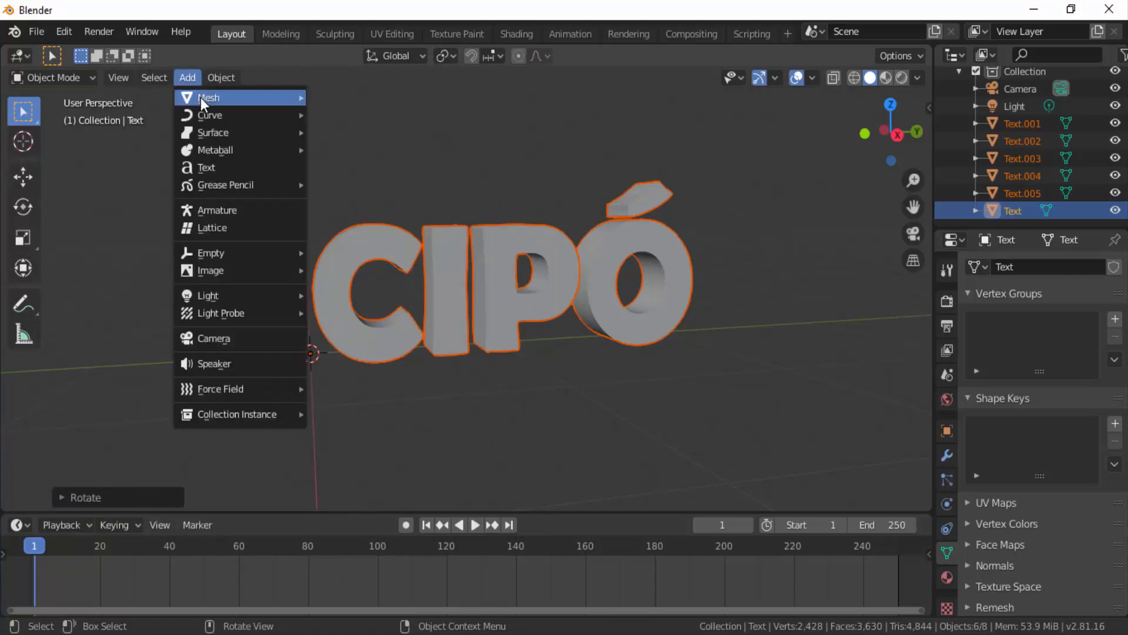
mouse_move(203, 114)
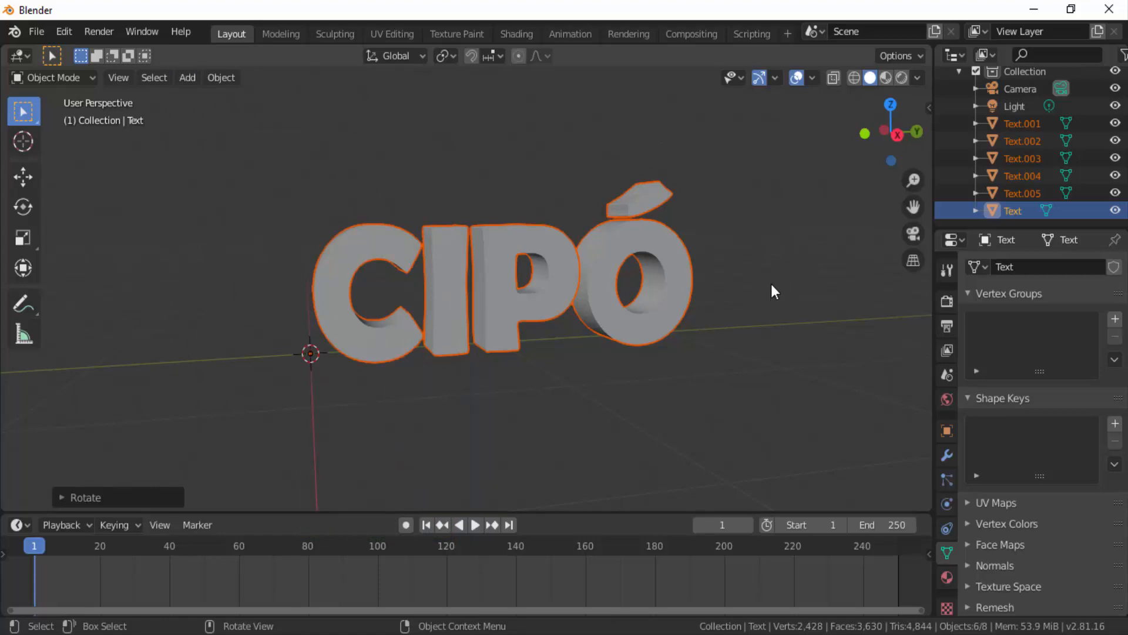
key("n")
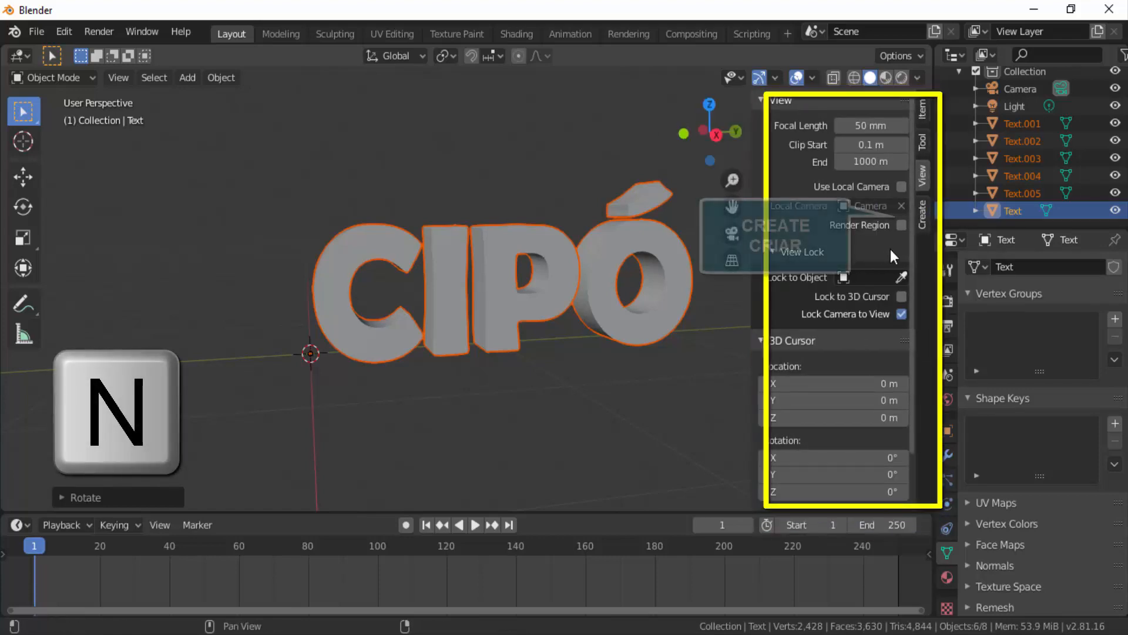
left_click(922, 215)
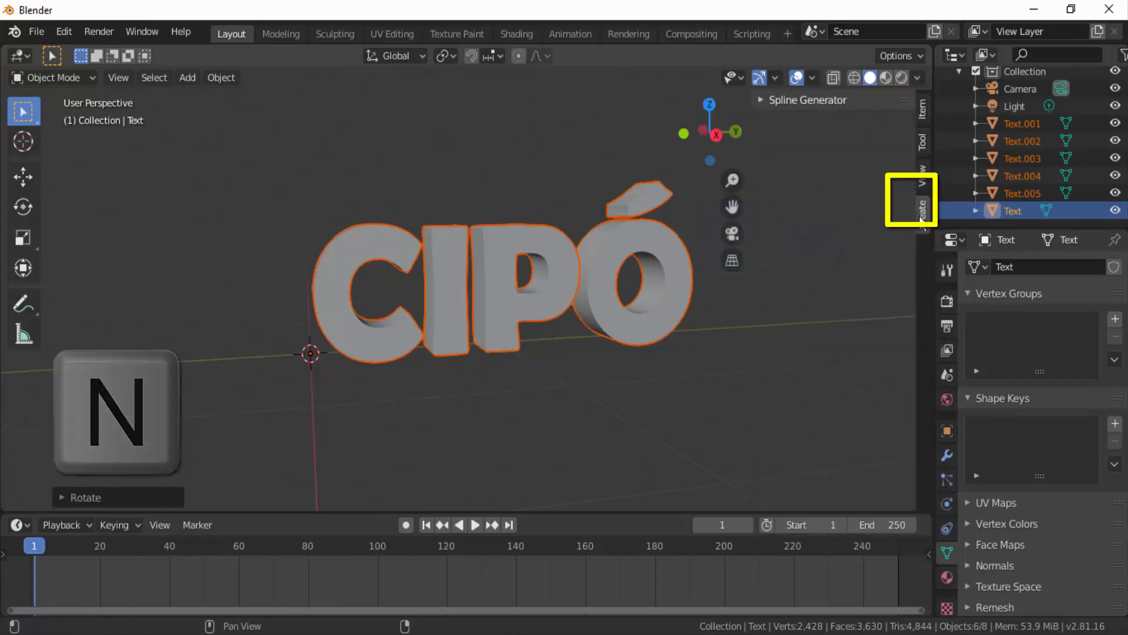
left_click(761, 101)
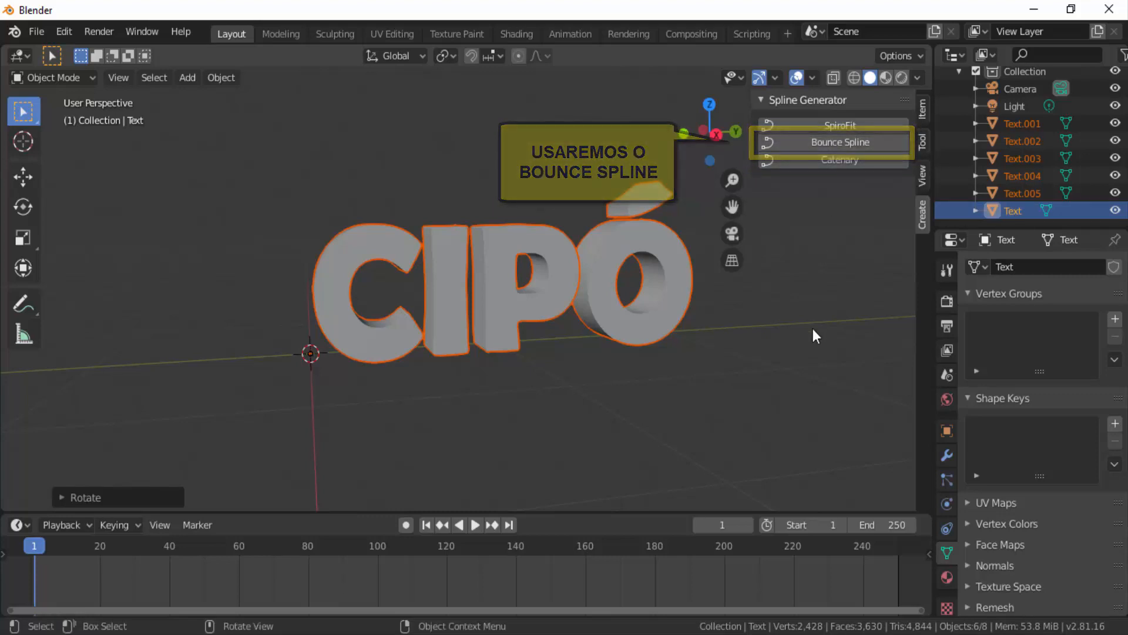
Step: Generate a Bounce Spline over the letter C and switch the viewport to wireframe shading
left_click(372, 241)
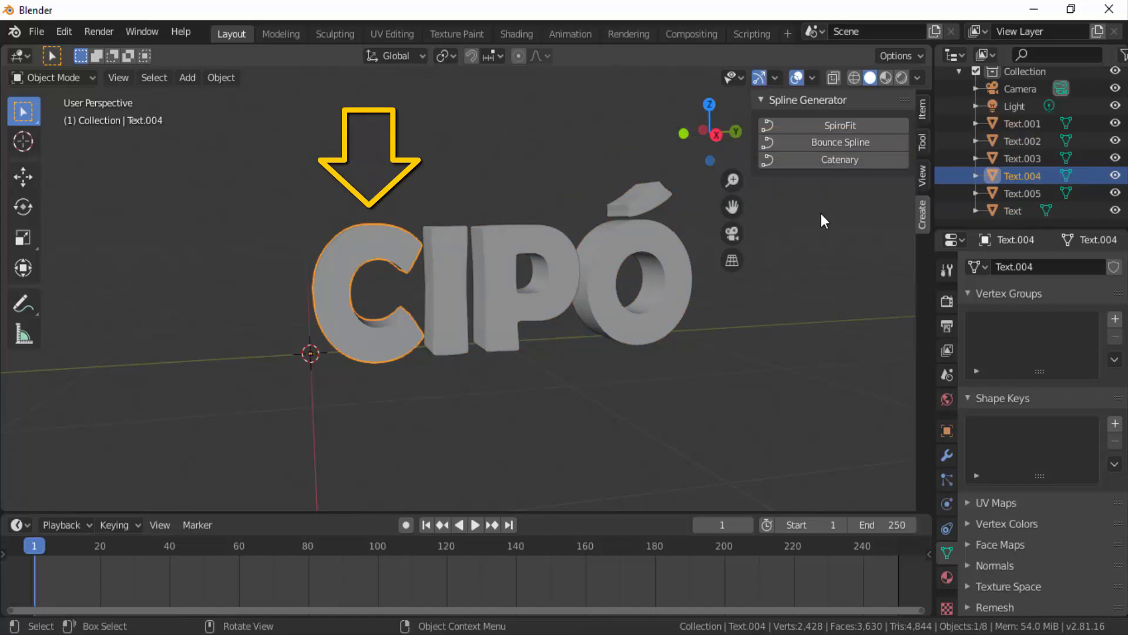
left_click(817, 141)
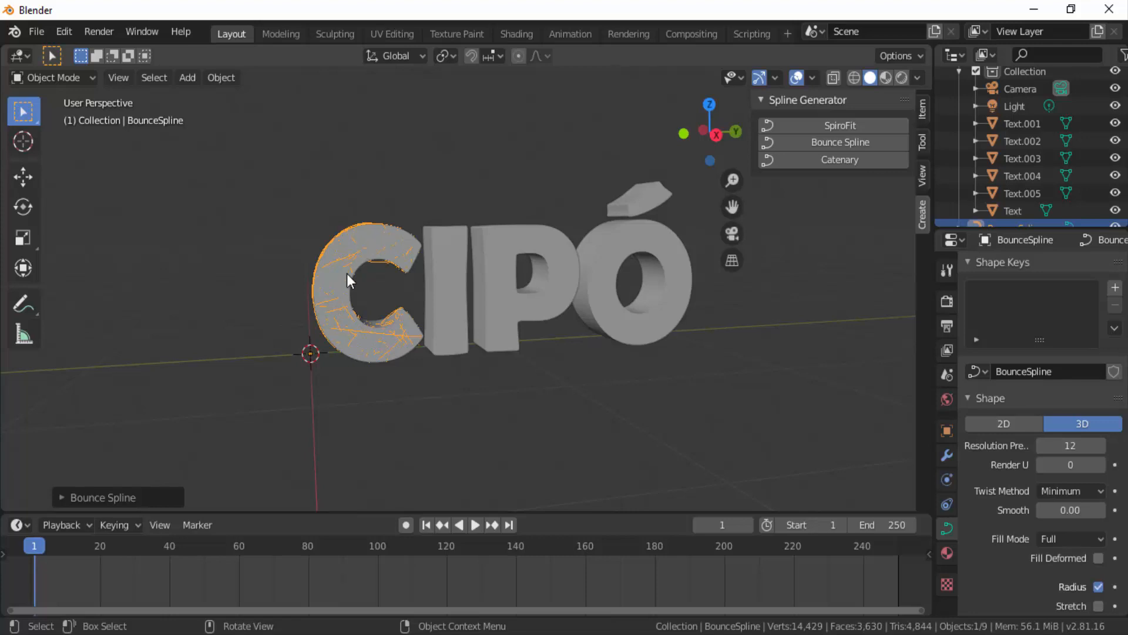
left_click(855, 78)
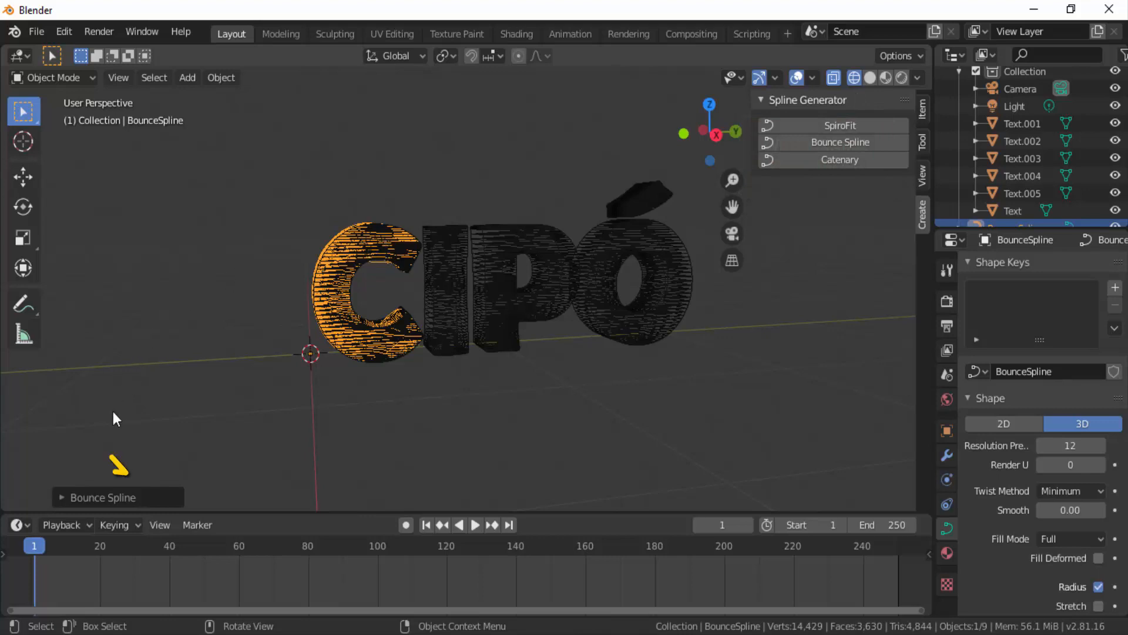
Step: Set the letter C's Bounce Spline to 800 bounces and a random seed of 2
left_click(61, 494)
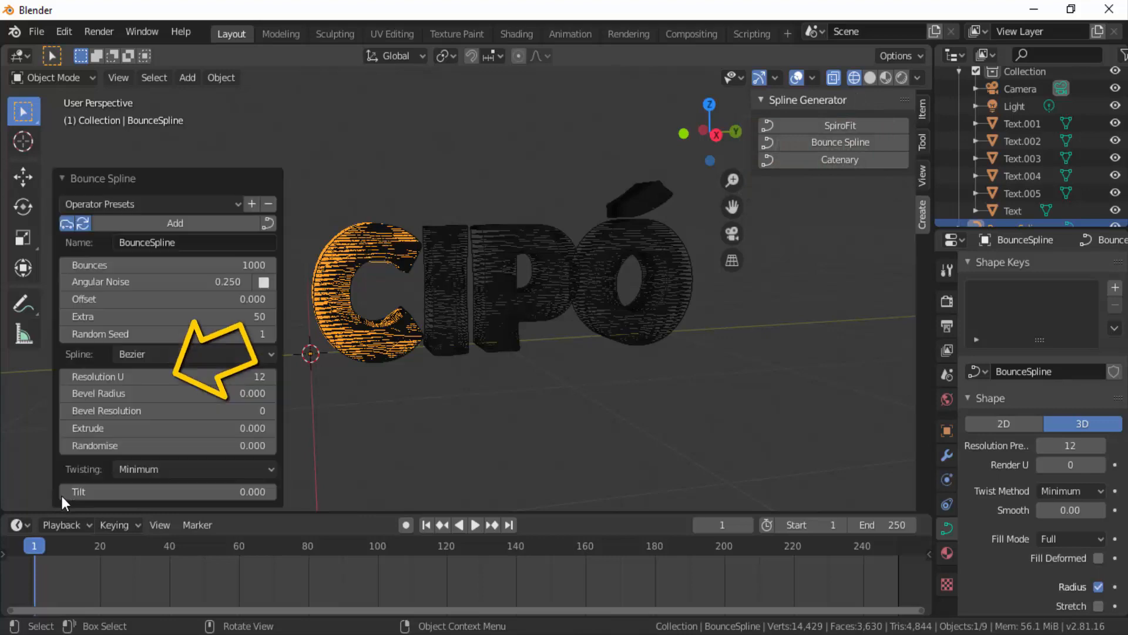
left_click(88, 265)
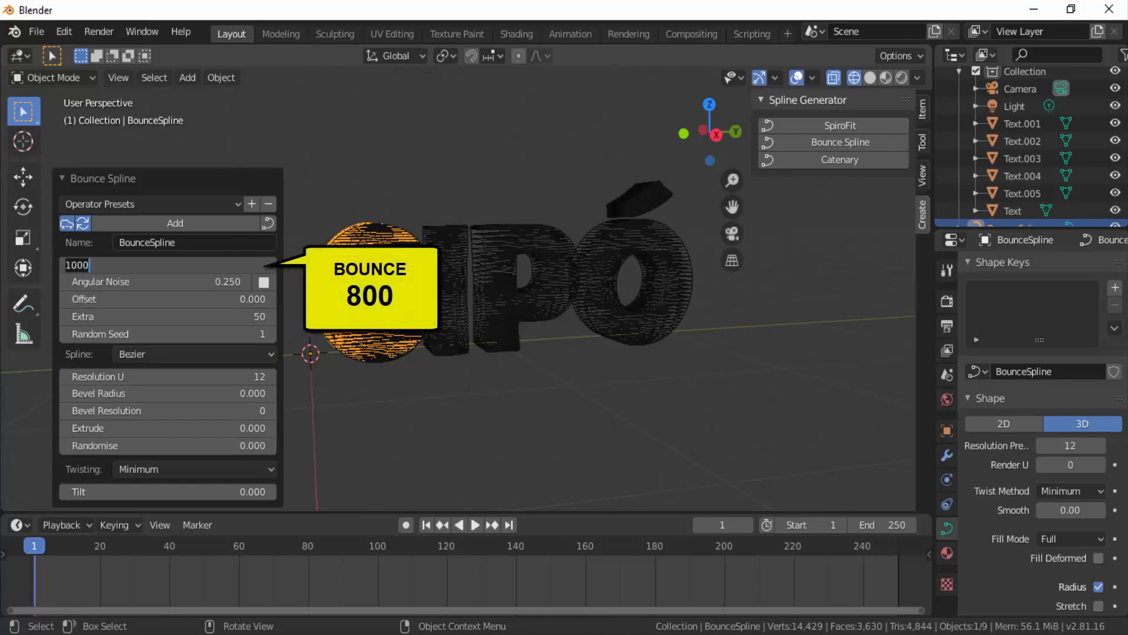
type("800")
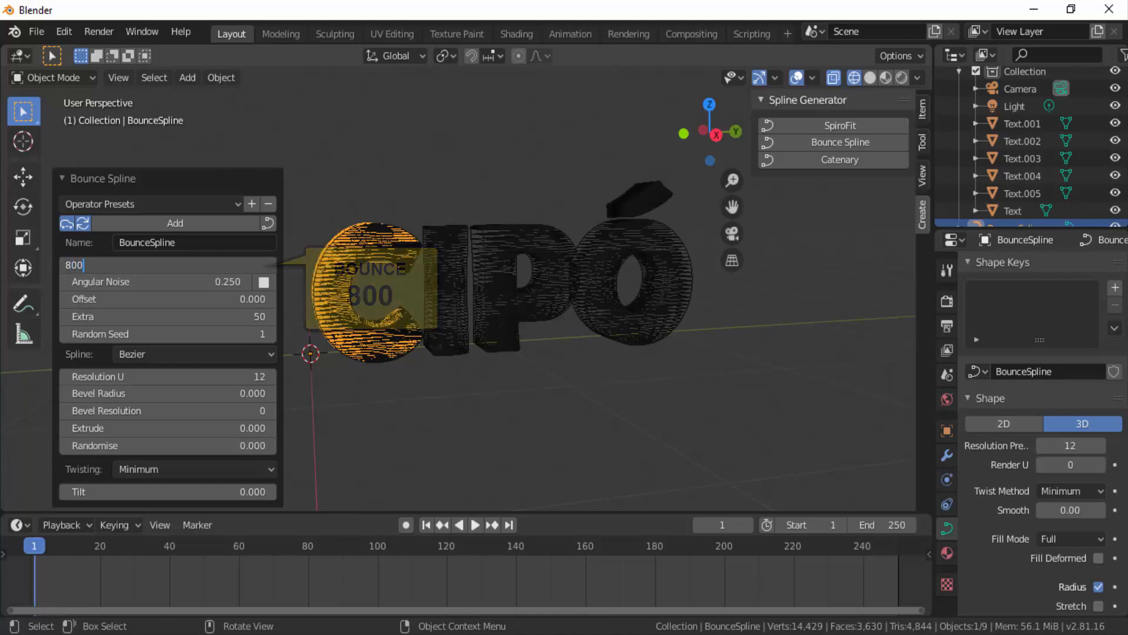
key("Return")
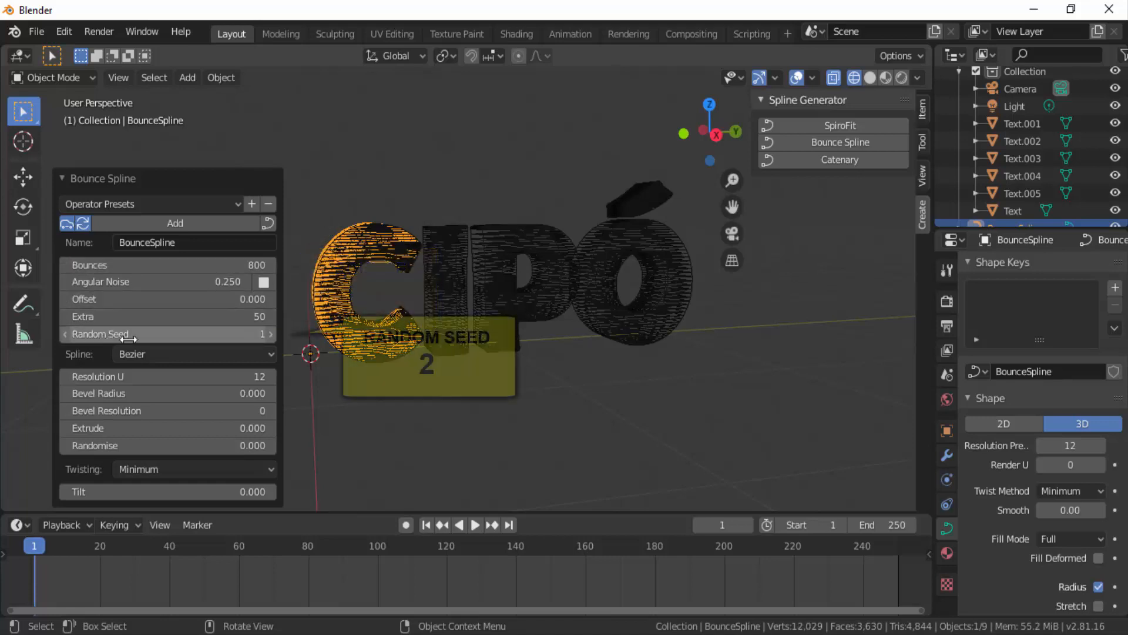
left_click(270, 334)
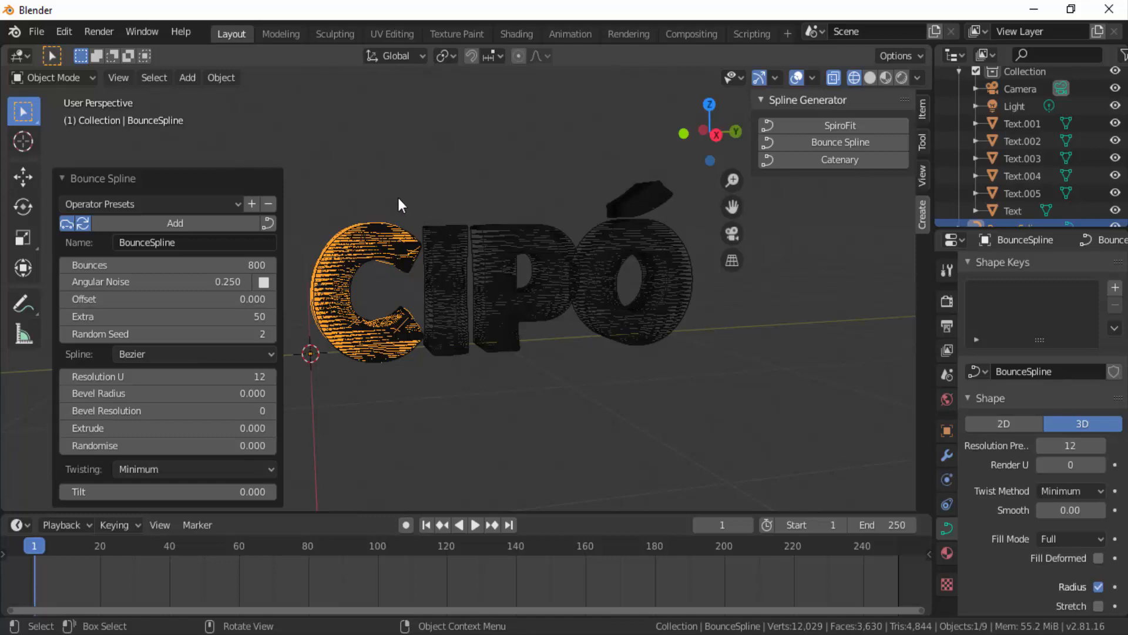
left_click(68, 180)
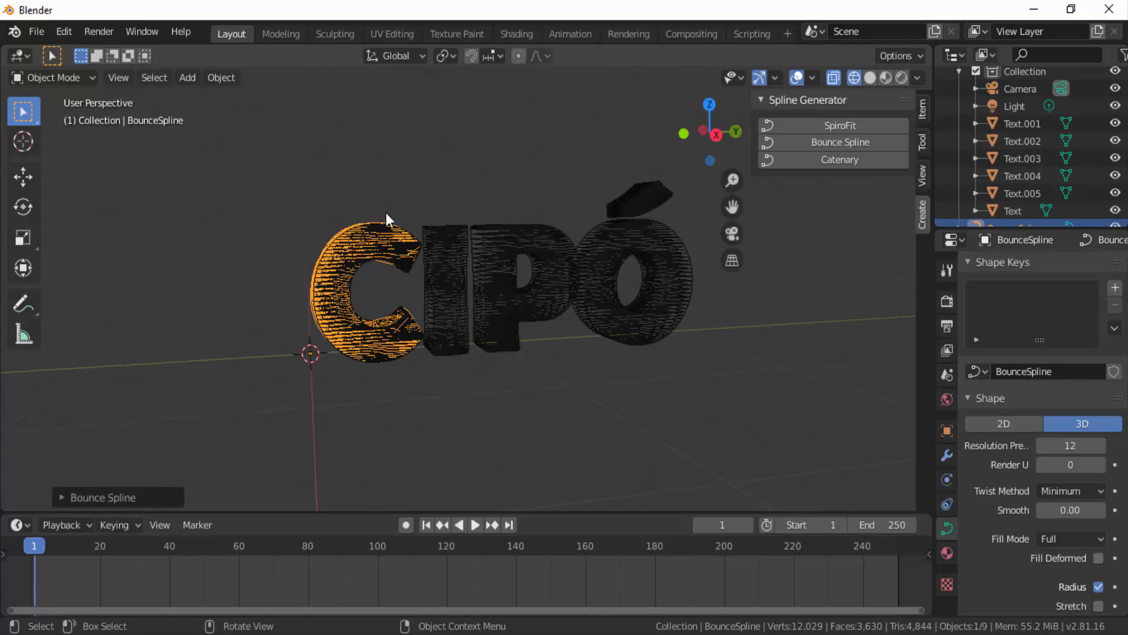
Step: Generate a separate Bounce Spline over each of the letters I, P and O and over the acute accent
left_click(446, 251)
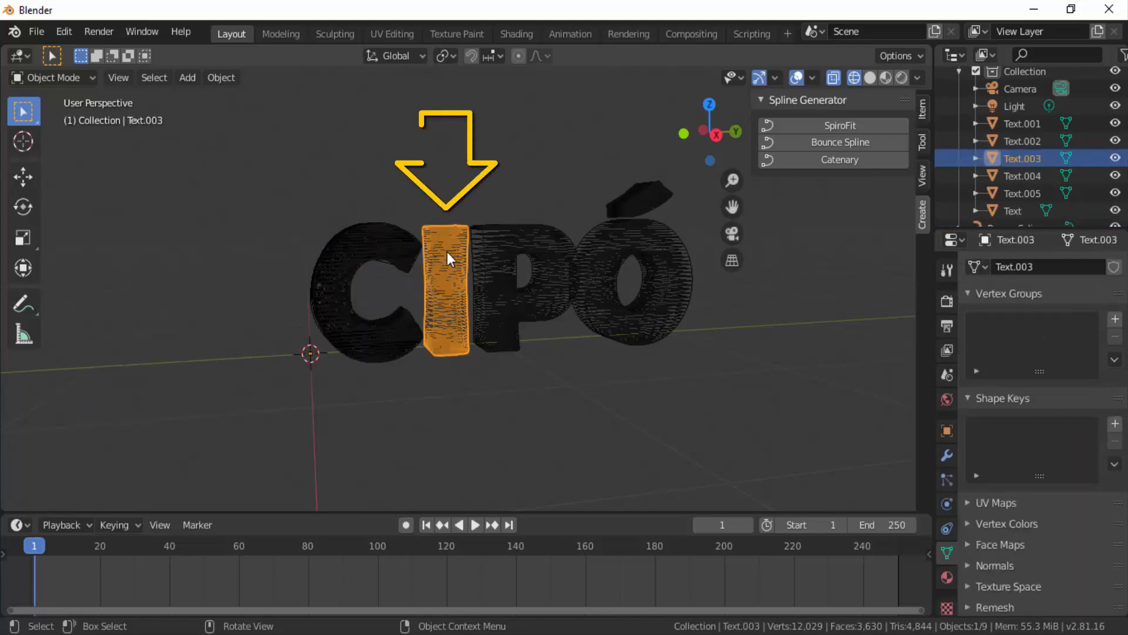
left_click(840, 143)
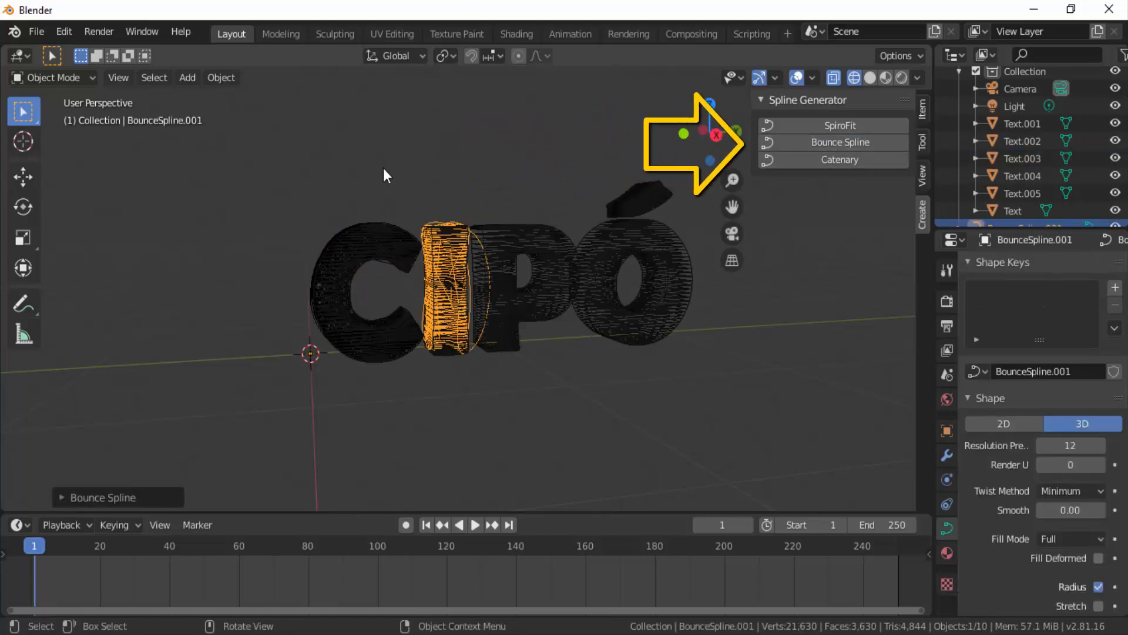
left_click(504, 241)
left_click(844, 141)
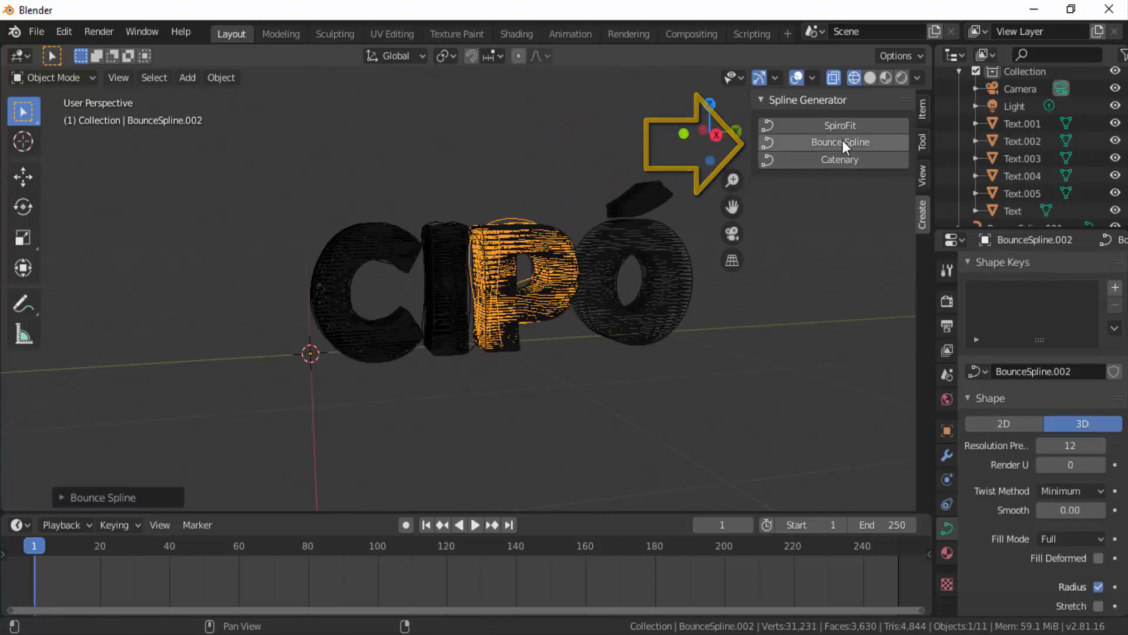
left_click(654, 233)
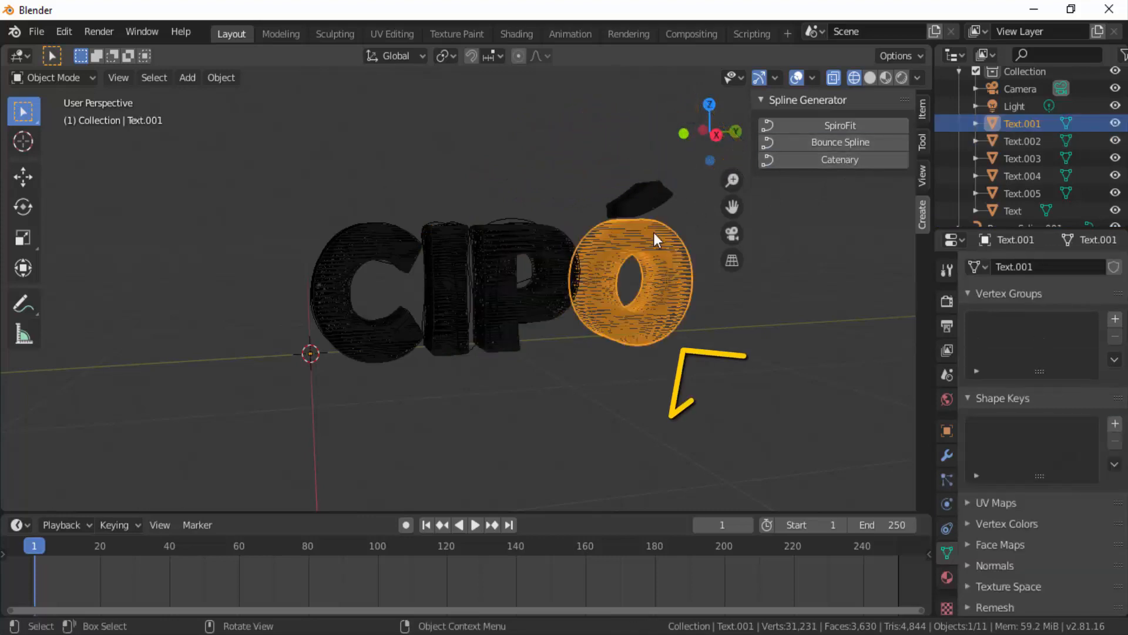
left_click(822, 141)
left_click(653, 195)
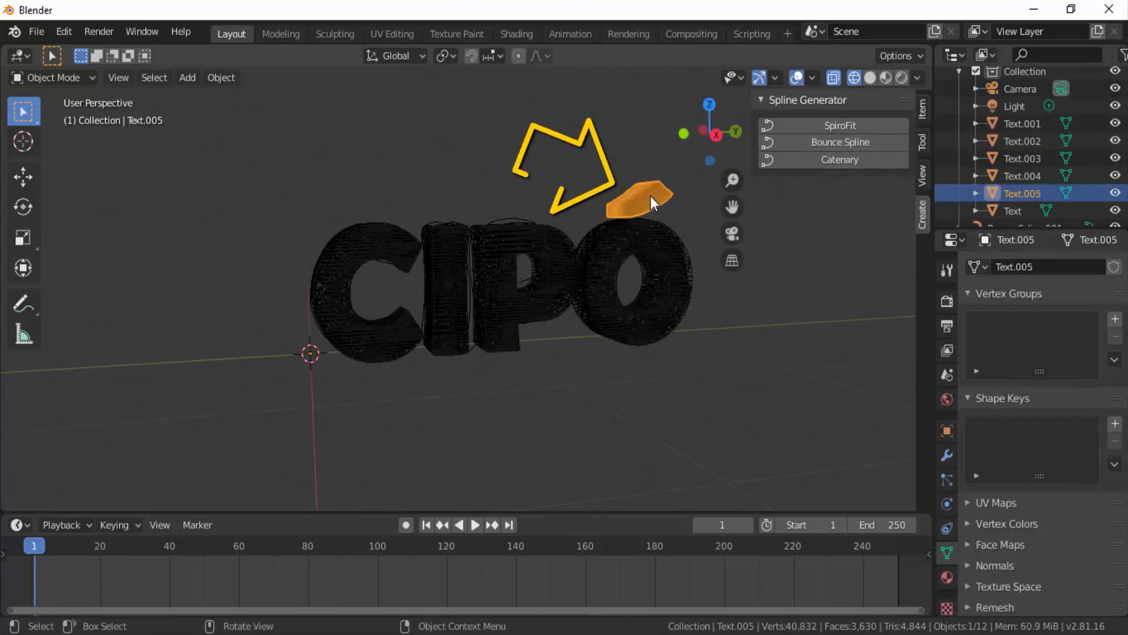
left_click(844, 142)
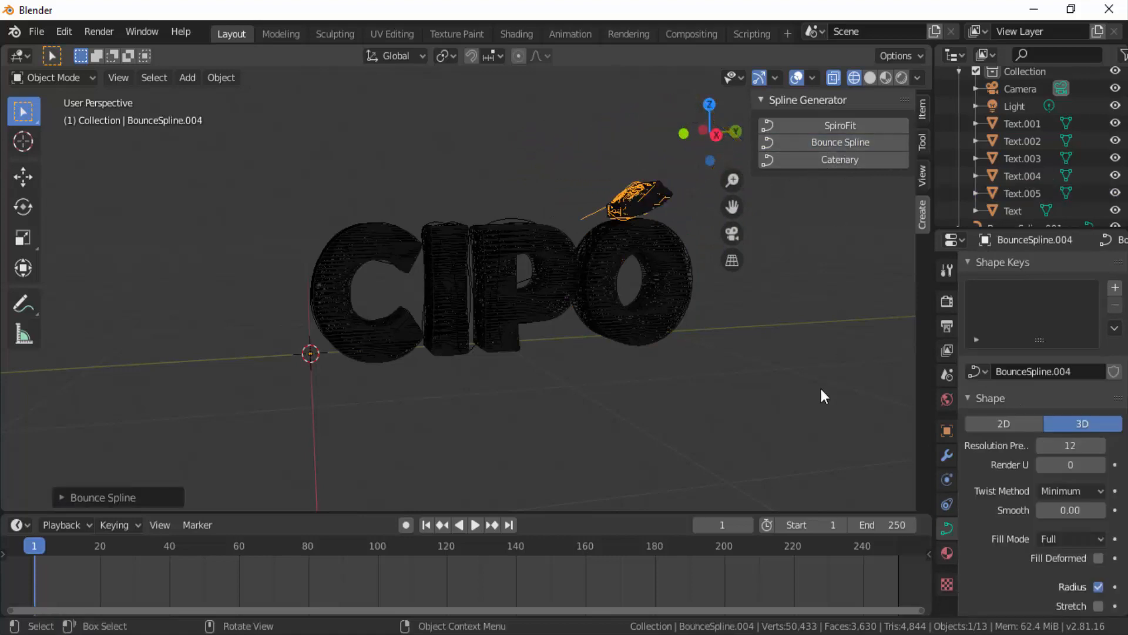
Step: Switch the viewport to solid shading and delete all the original letter meshes, Text and Text.001 to Text.005
left_click(869, 76)
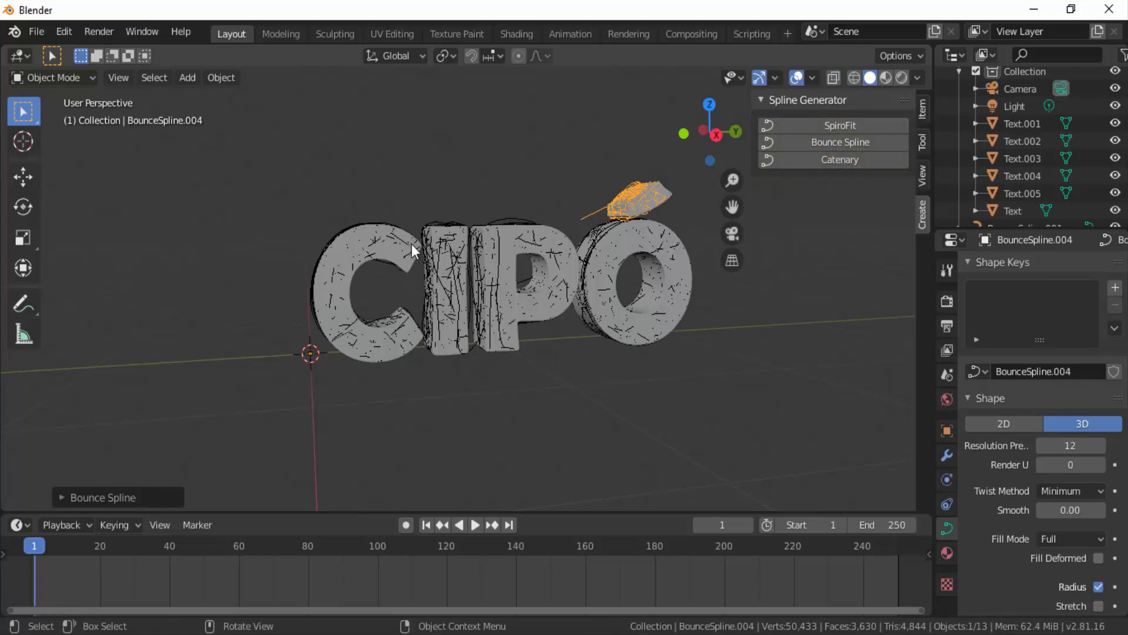
scroll(1008, 184, "down", 3)
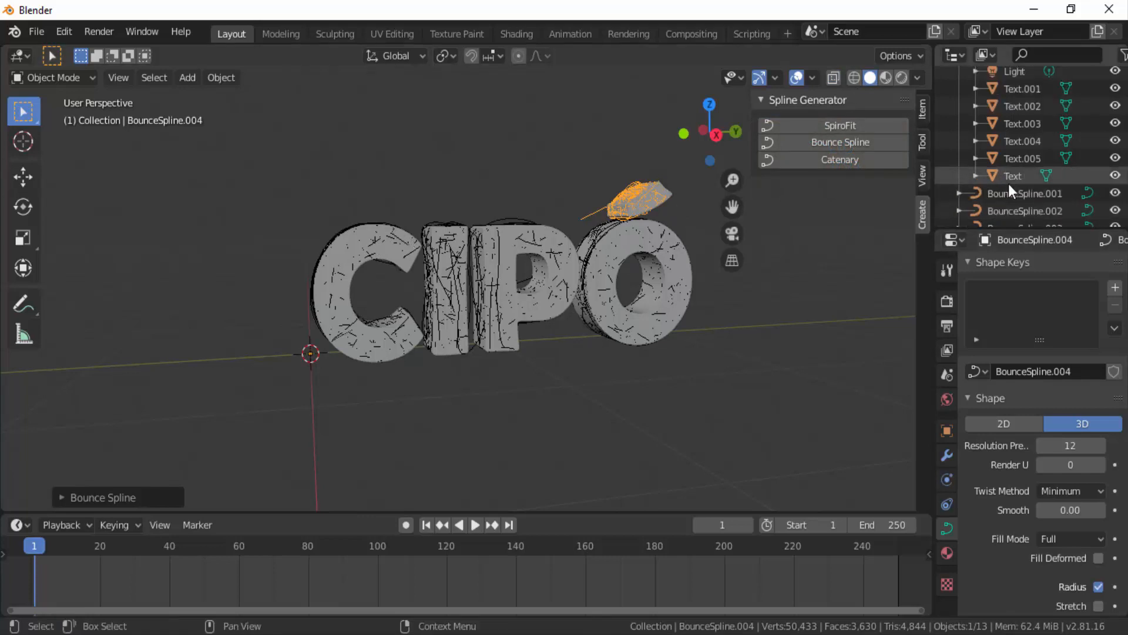
scroll(1008, 190, "down", 1)
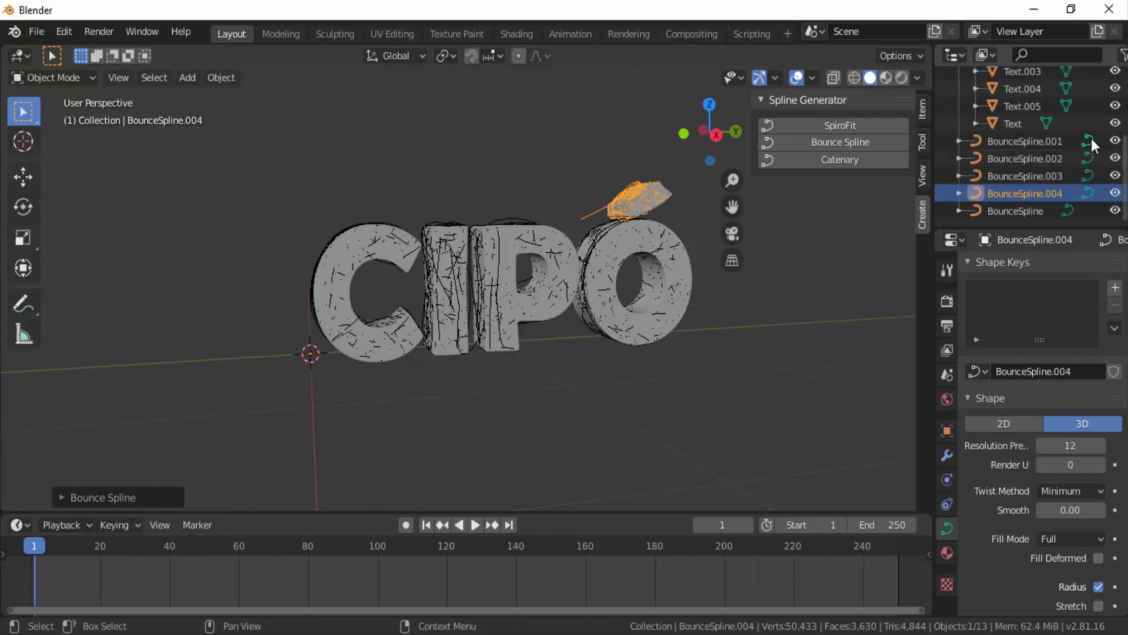
scroll(1004, 177, "up", 4)
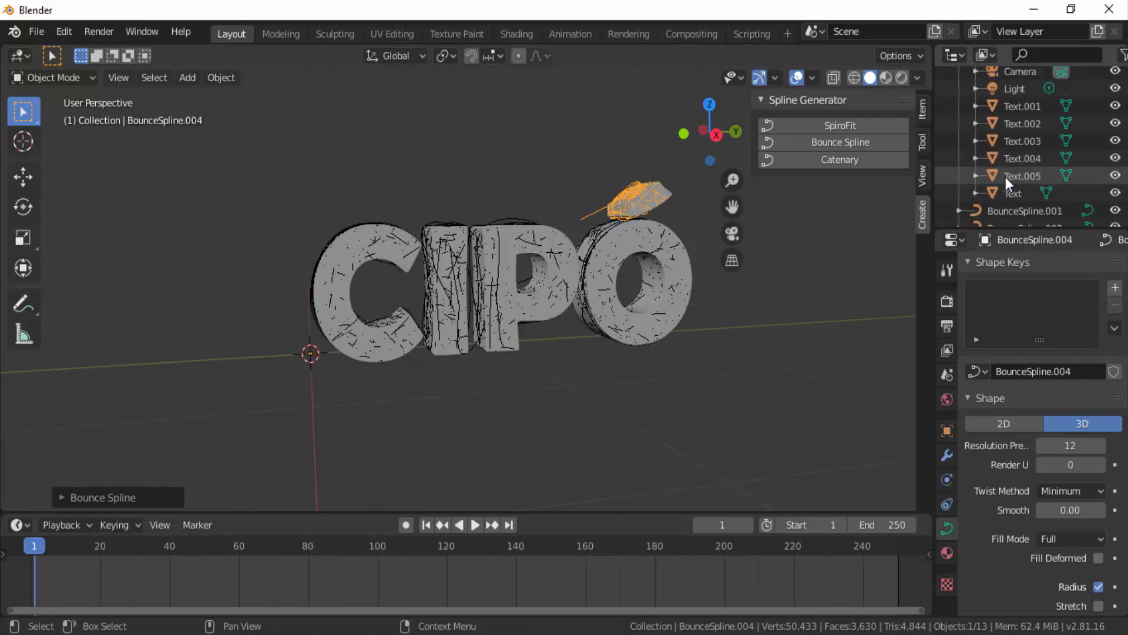
left_click(1031, 107)
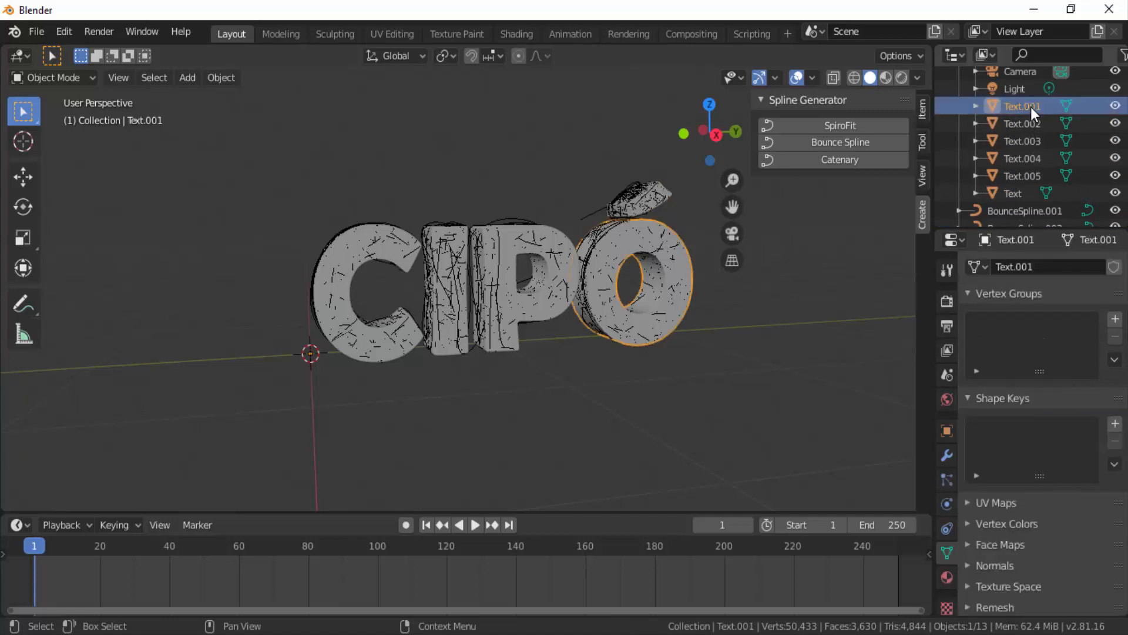
left_click(1021, 192, "shift")
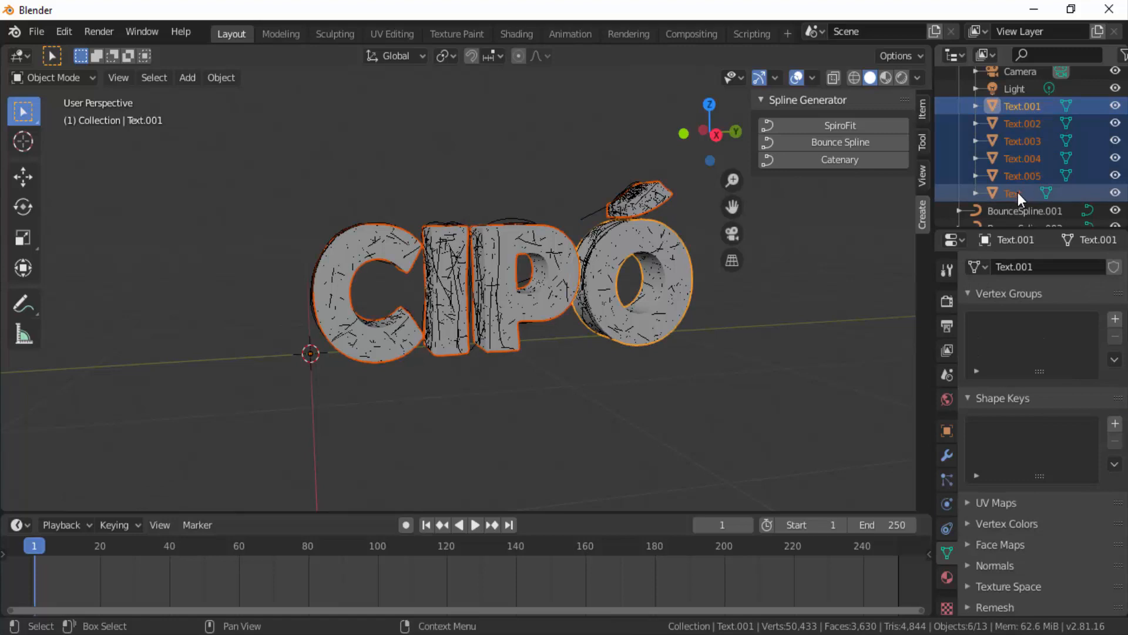
right_click(1026, 152)
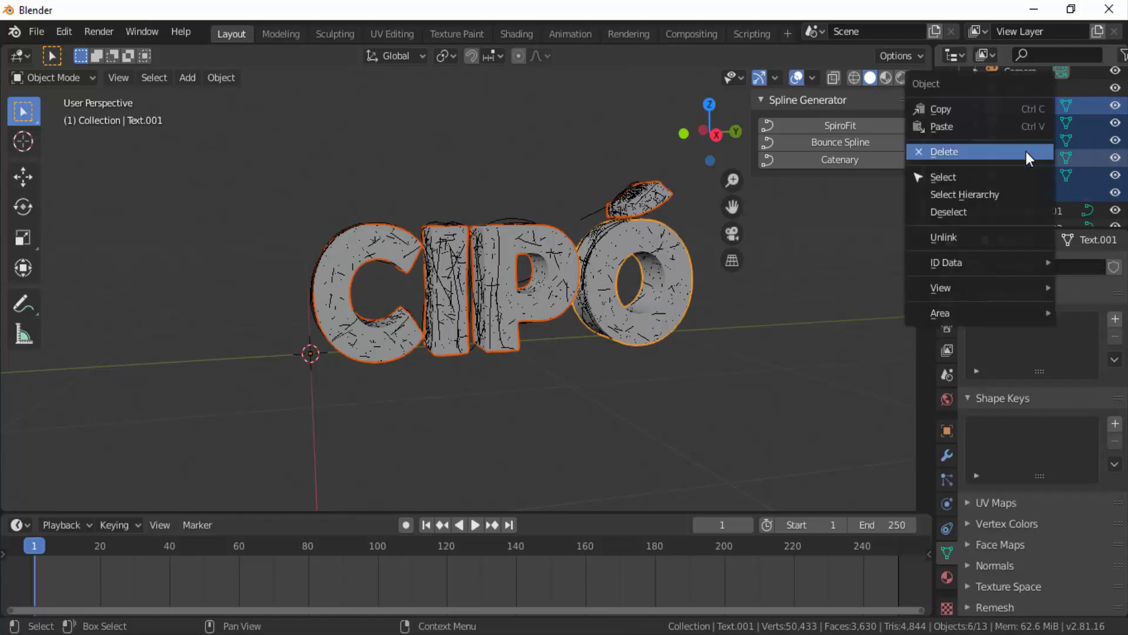
left_click(1021, 152)
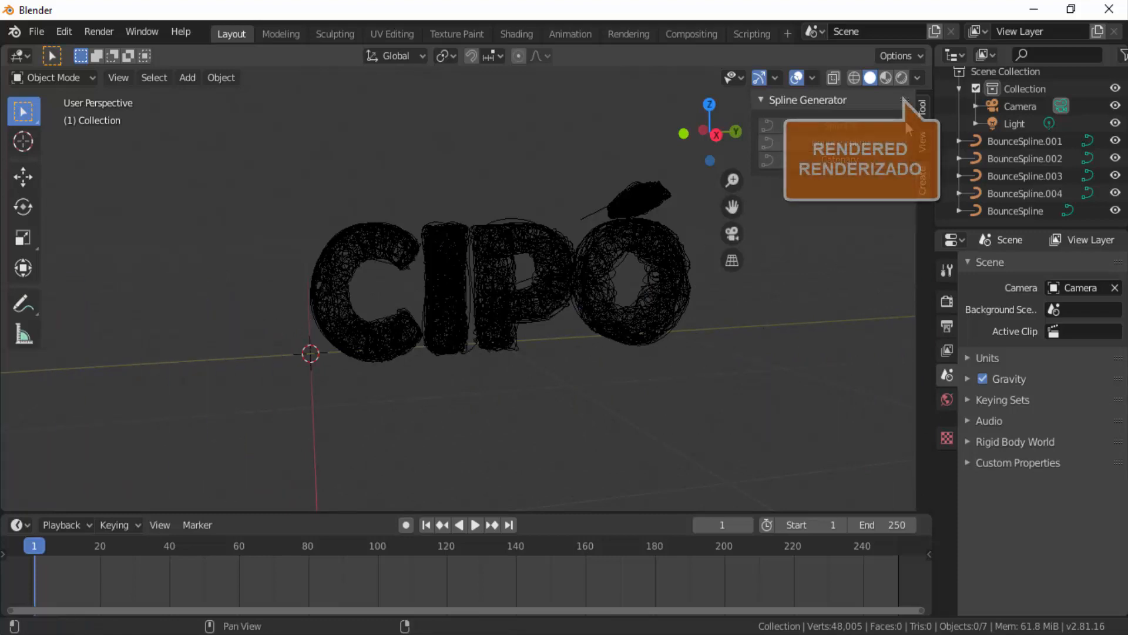
Step: Switch the viewport to rendered shading and set the letter C spline's bevel depth to 0.005 m
left_click(902, 78)
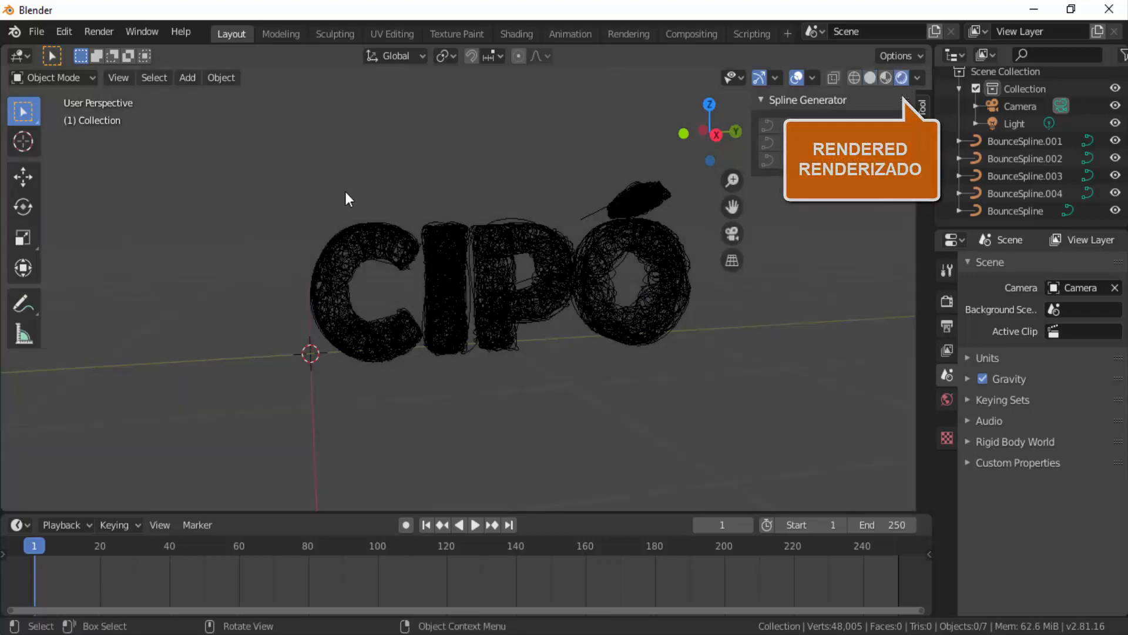
left_click(349, 241)
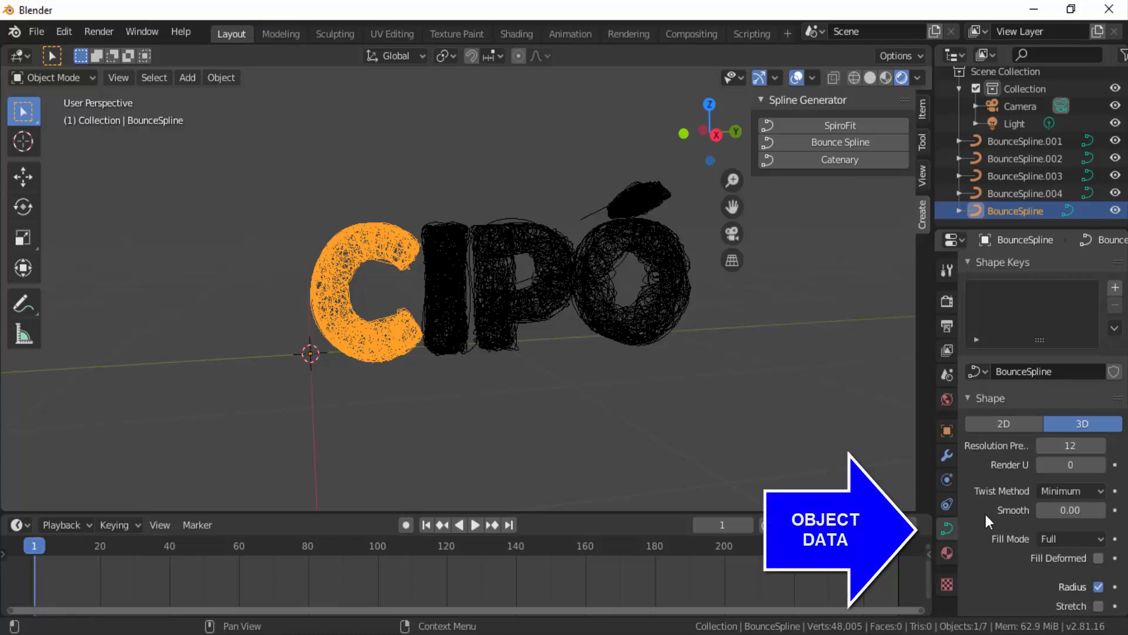
scroll(986, 514, "down", 5)
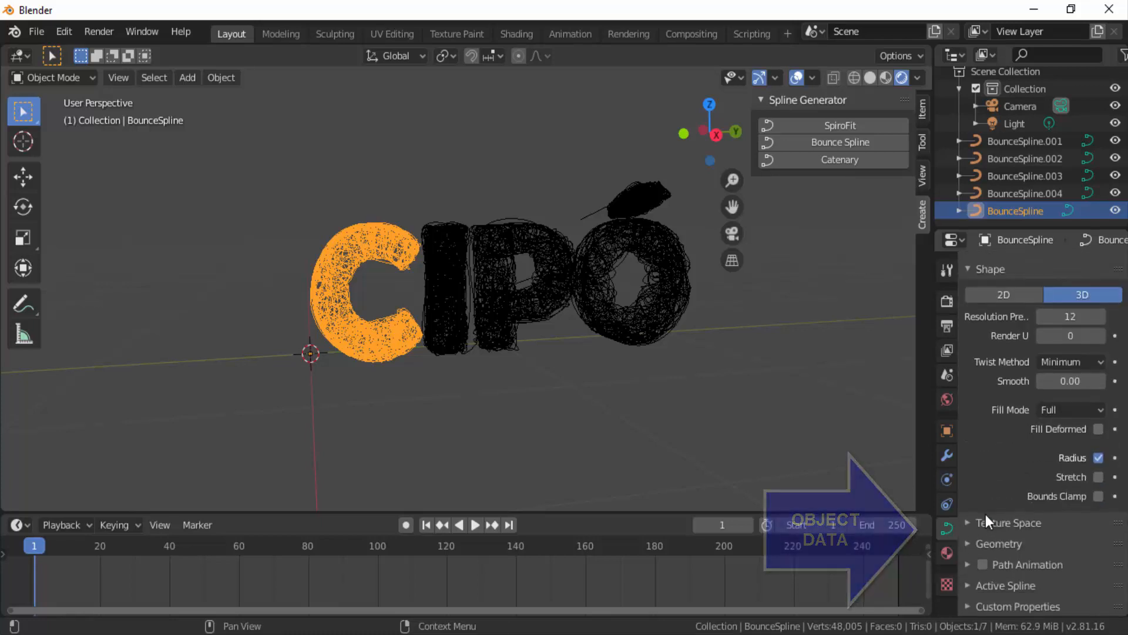
left_click(967, 544)
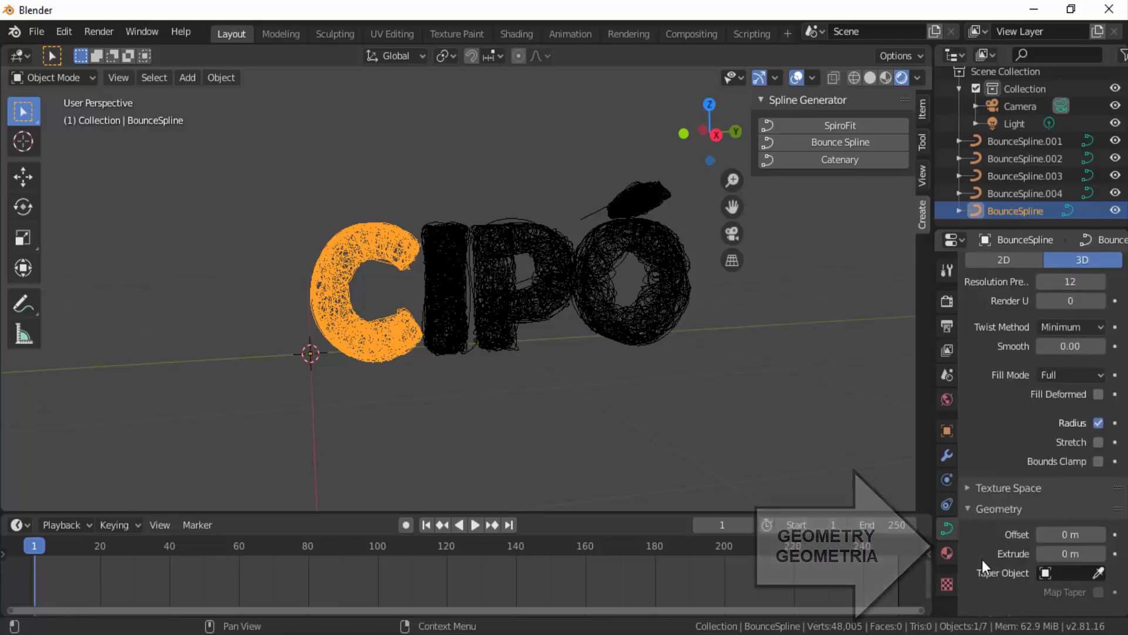
scroll(982, 560, "down", 5)
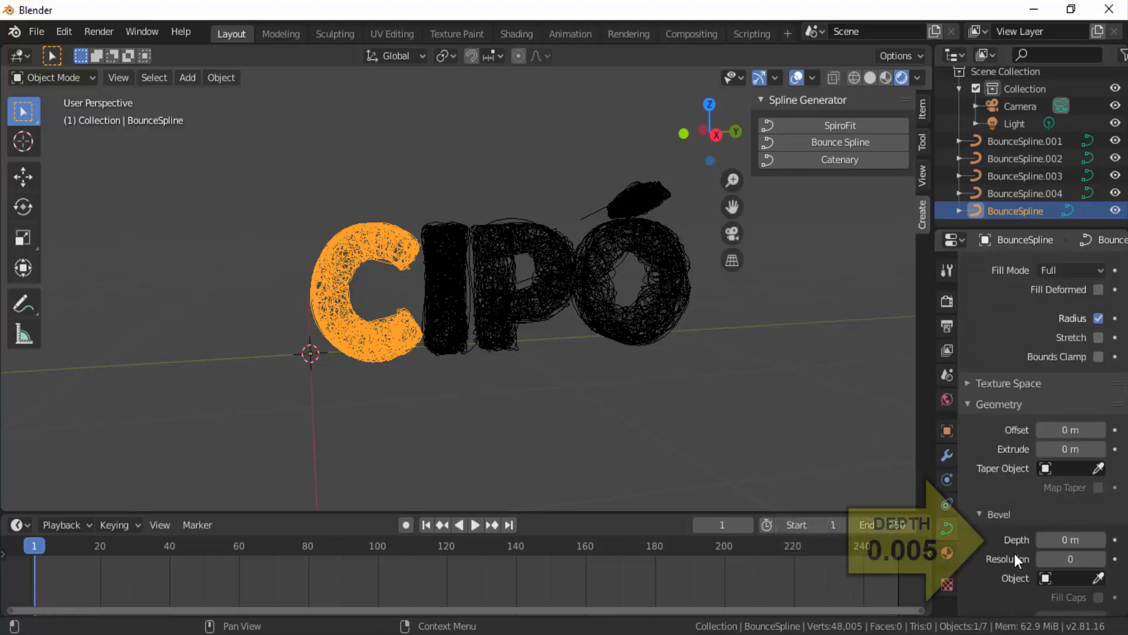
left_click(1062, 541)
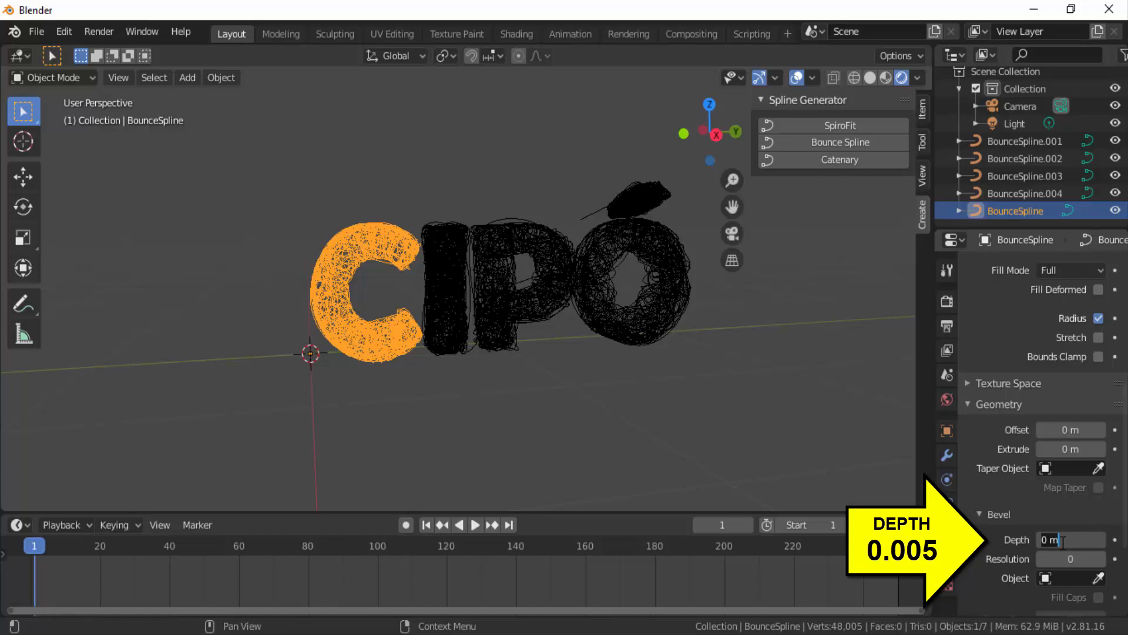
type("0.005")
key("Return")
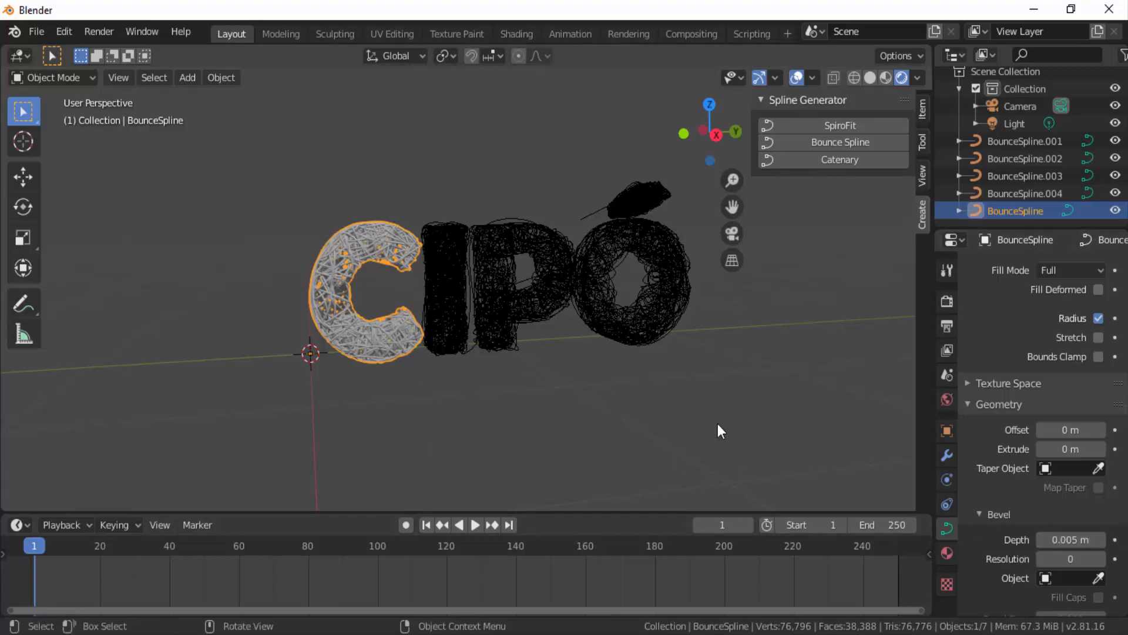
Step: Copy the letter C spline's bevel depth and apply the same 0.005 m to the letter I's spline
double_click(1077, 540)
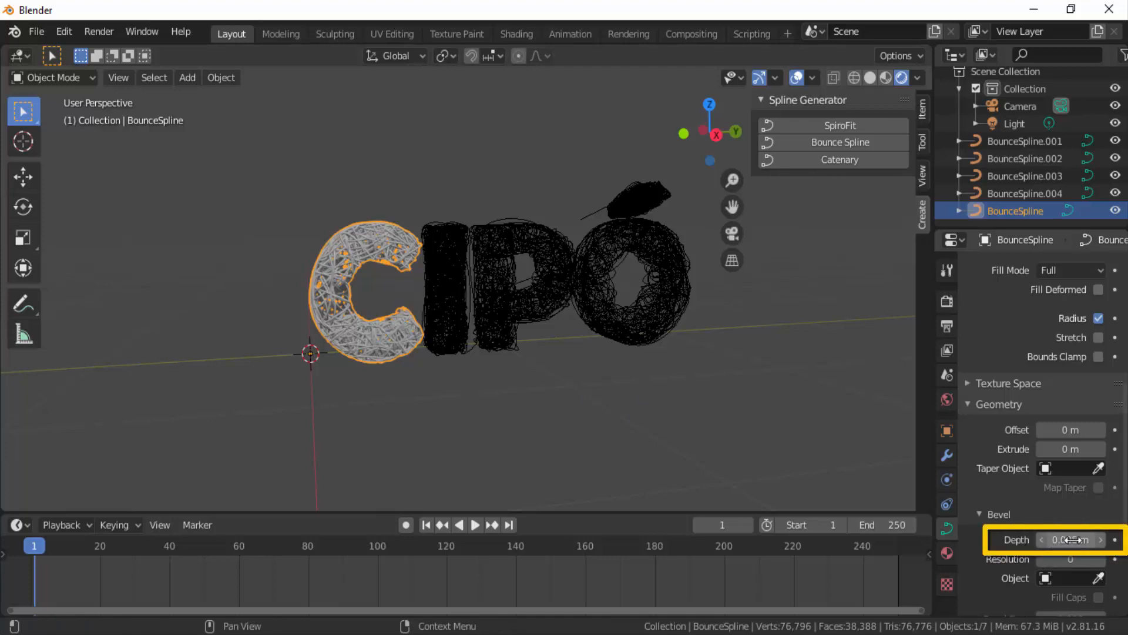
key("ctrl+c")
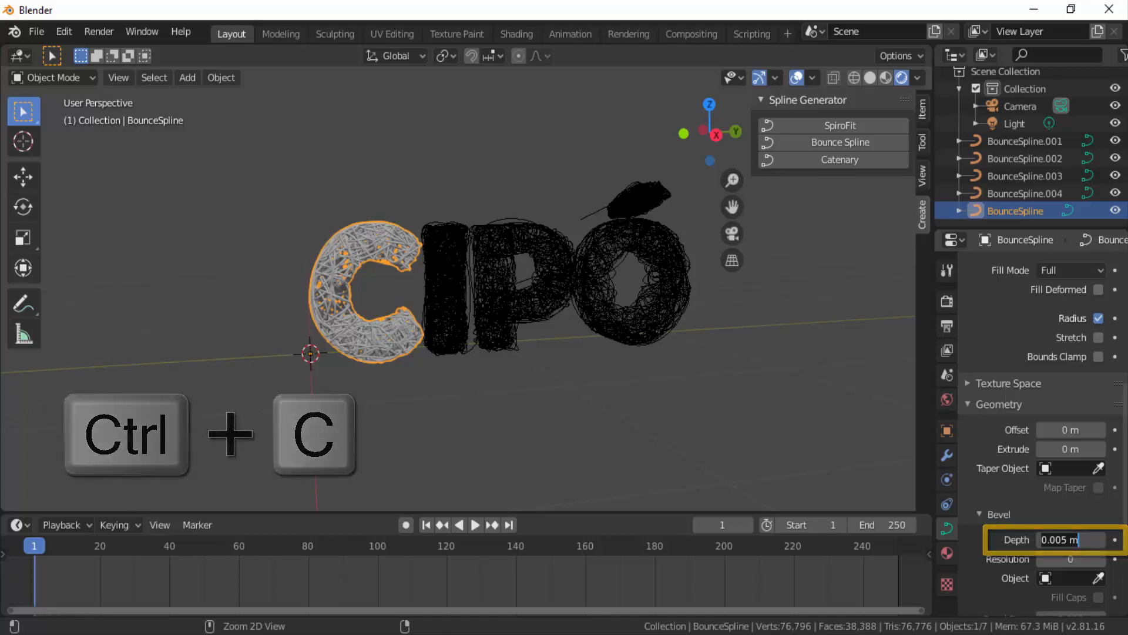
left_click(453, 260)
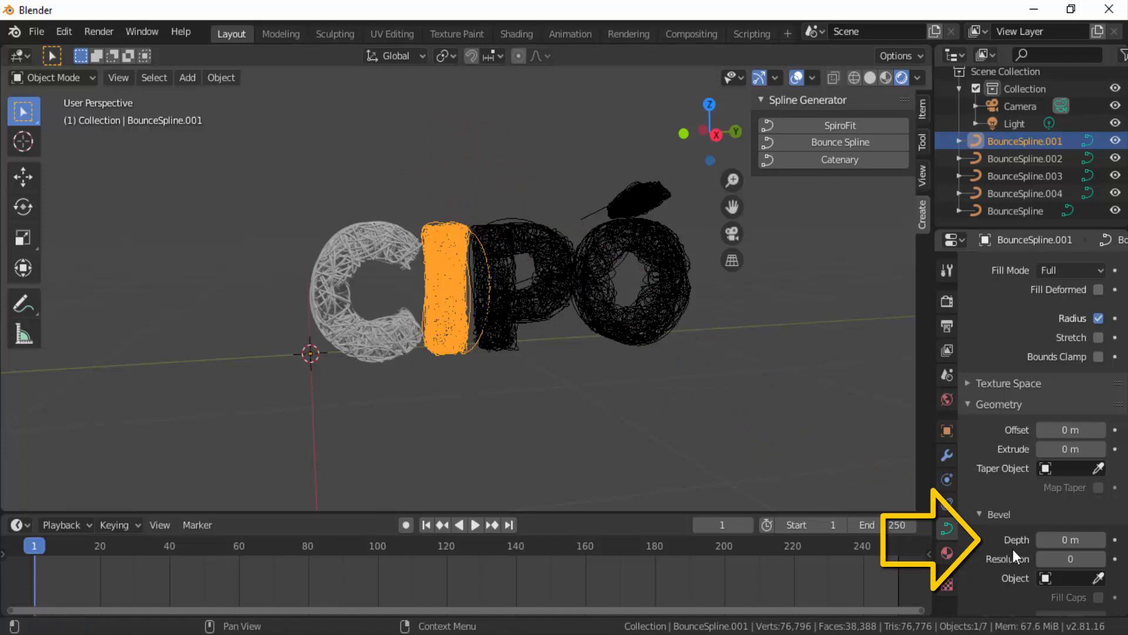
left_click(1058, 540)
key("ctrl+v")
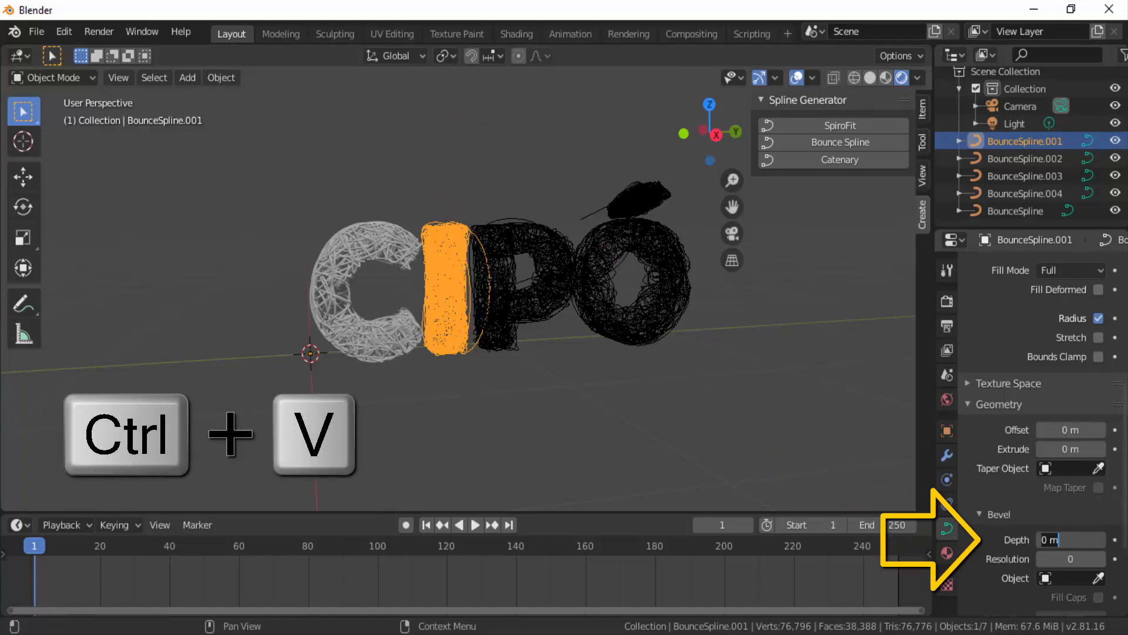
key("ctrl+v")
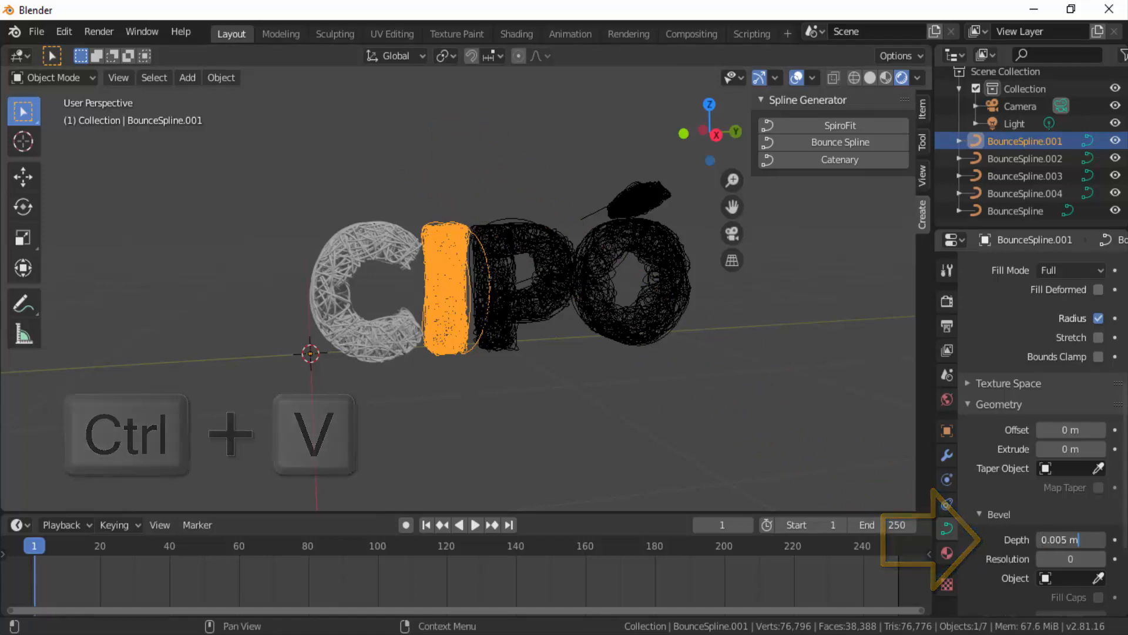
key("Return")
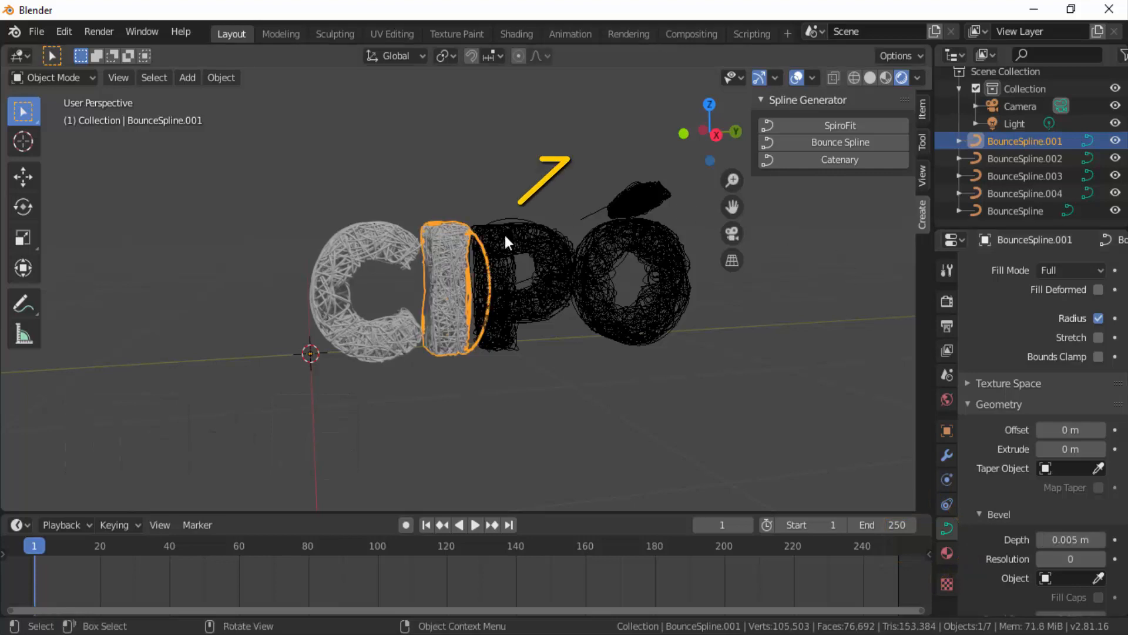
Step: Apply the copied 0.005 m bevel depth to the splines of the letters P and O
left_click(506, 235)
left_click(1055, 539)
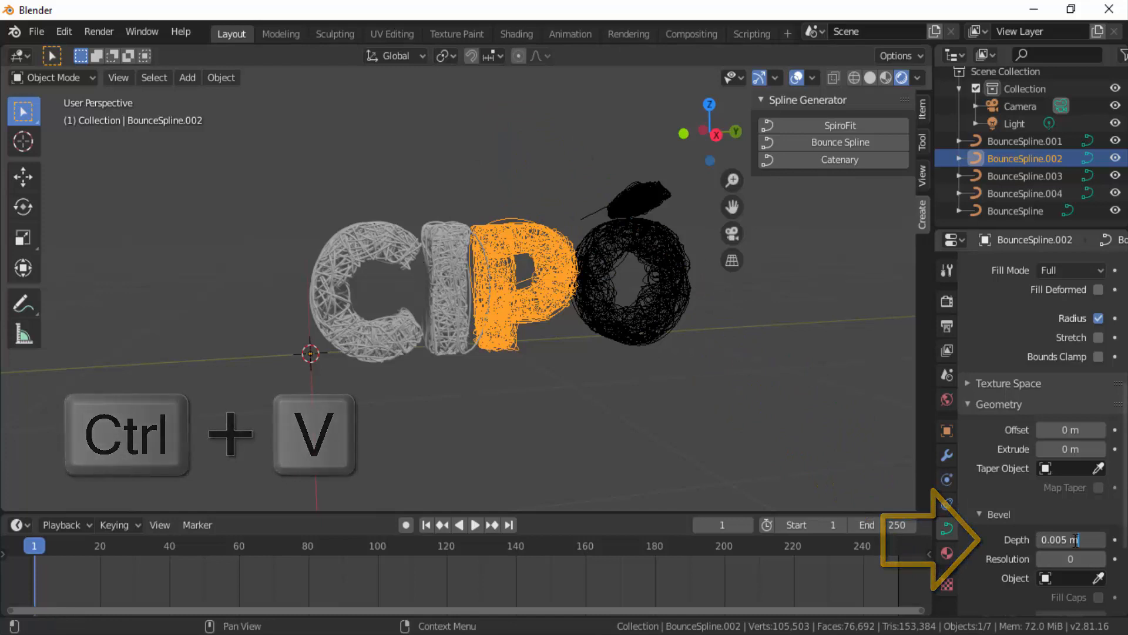
key("Return")
left_click(658, 251)
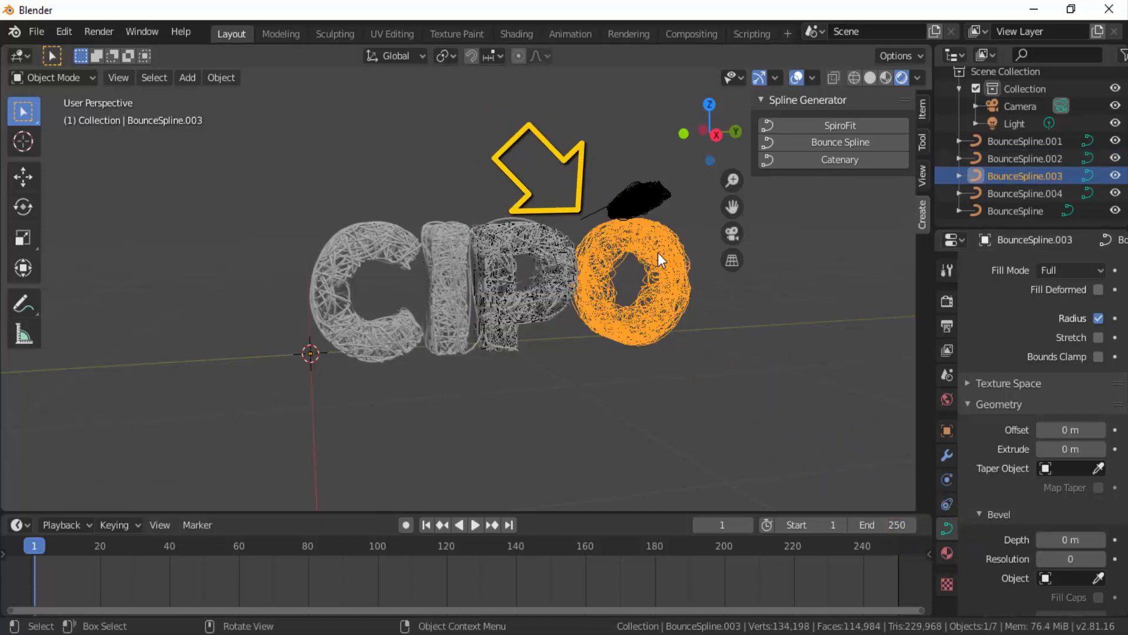
double_click(1073, 540)
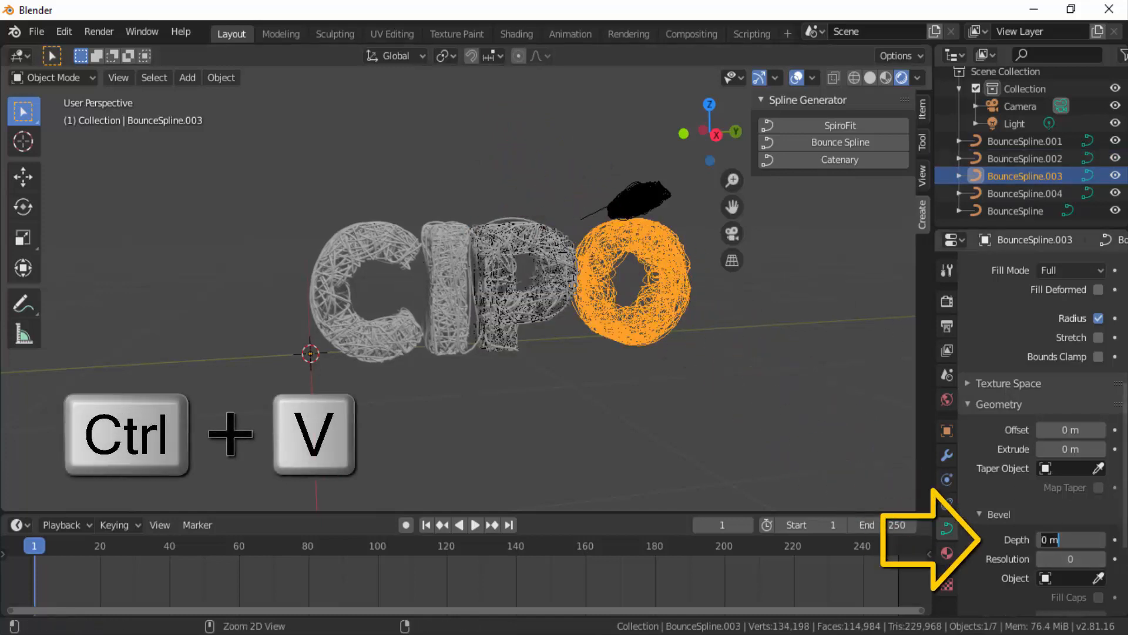
key("ctrl+v")
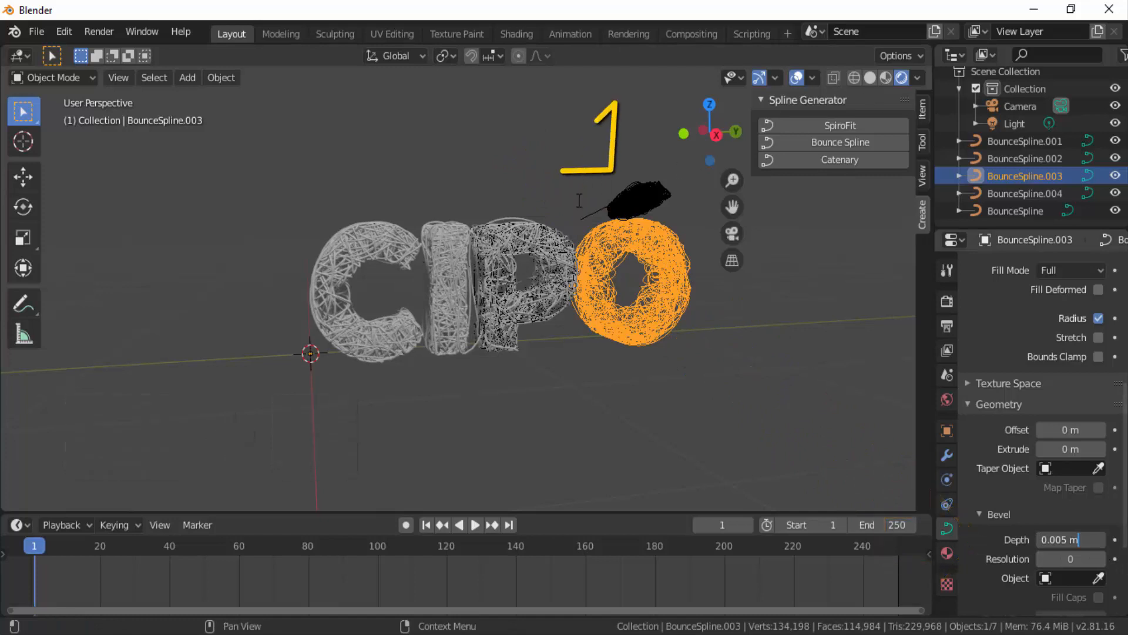
Step: Apply the copied 0.005 m bevel depth to the acute accent's spline
left_click(640, 197)
double_click(1072, 539)
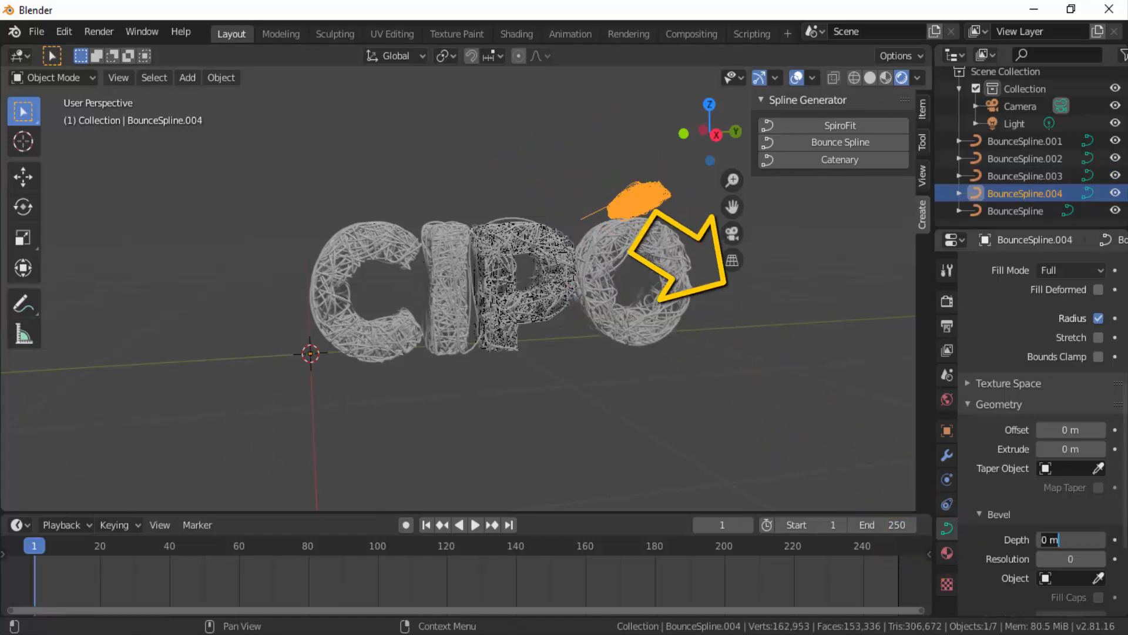
key("ctrl+v")
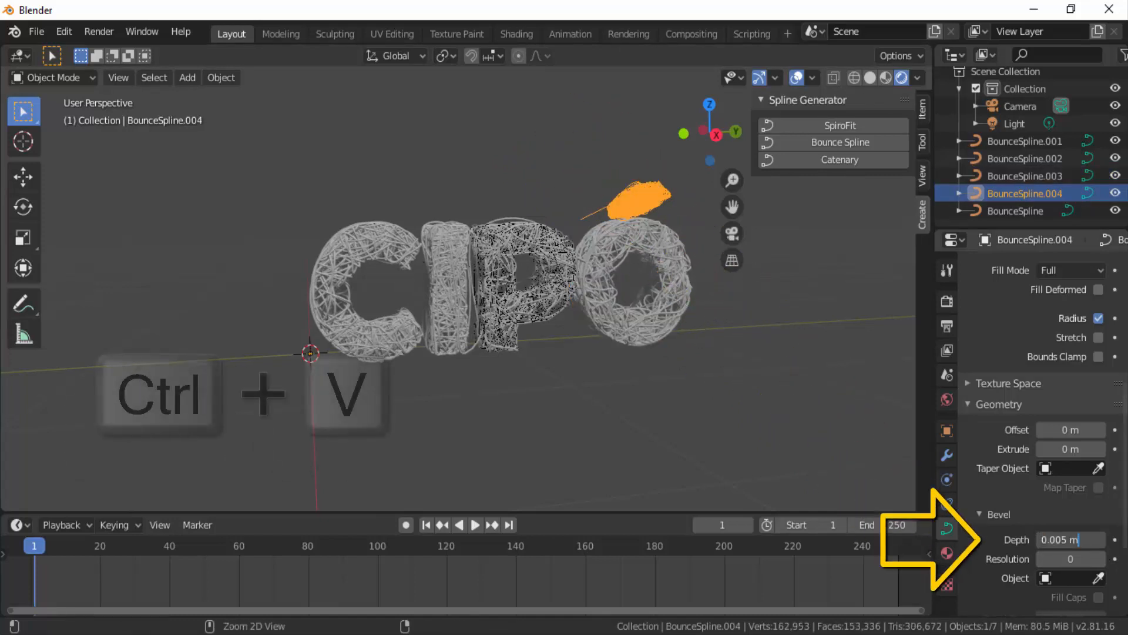
key("Return")
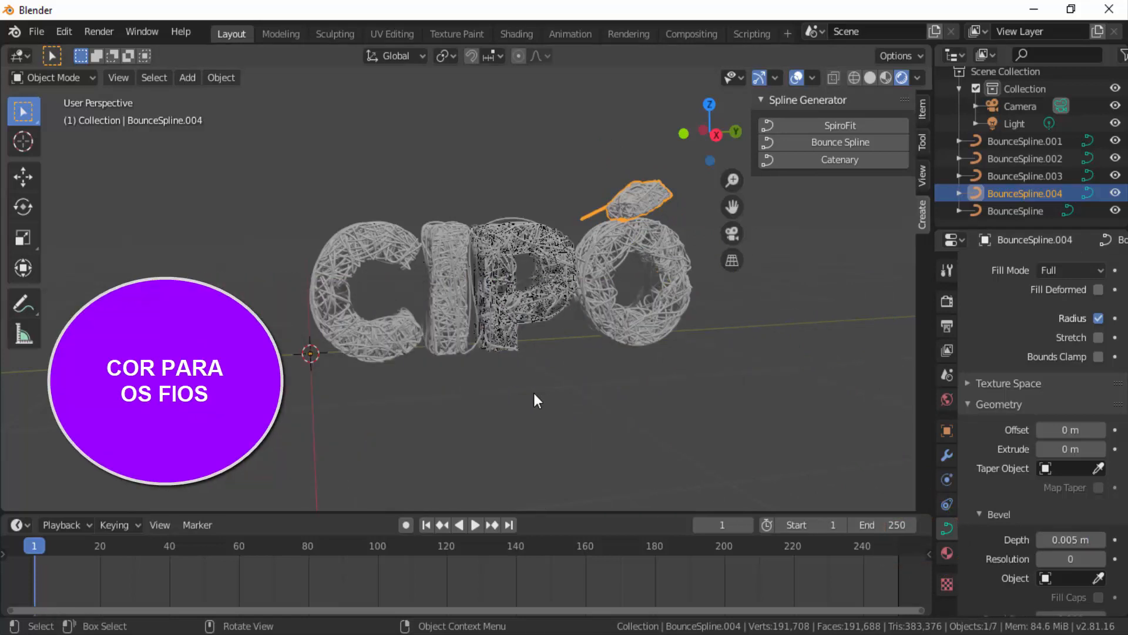
Step: Create a new material for the letter C's spline and set its base color to bright green
left_click(369, 241)
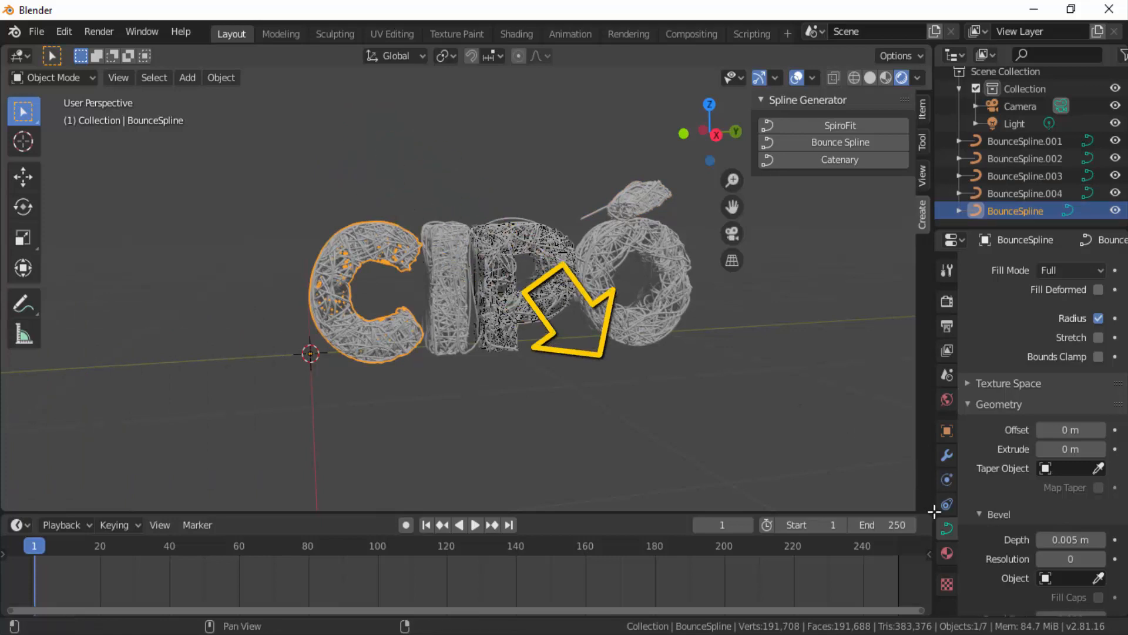
left_click(947, 555)
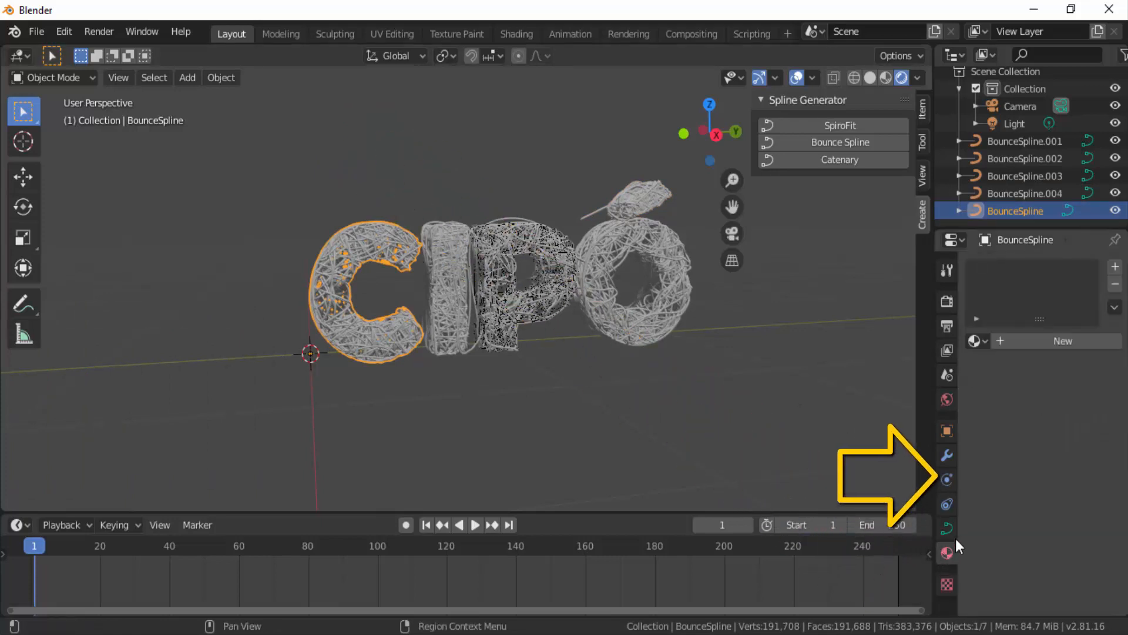
left_click(1060, 342)
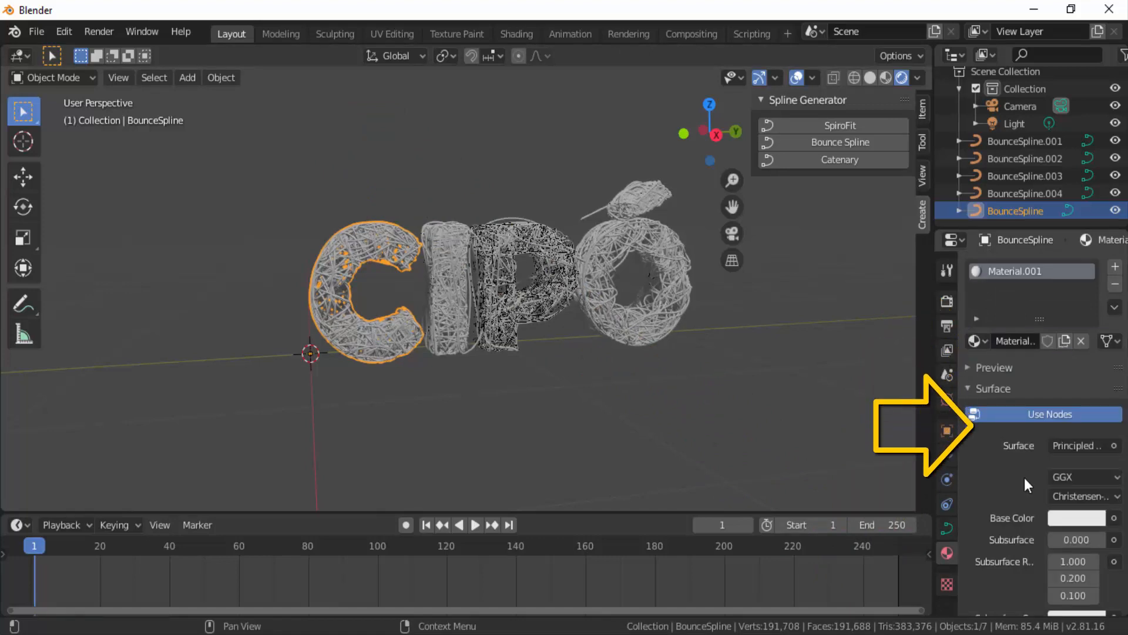
left_click(1078, 516)
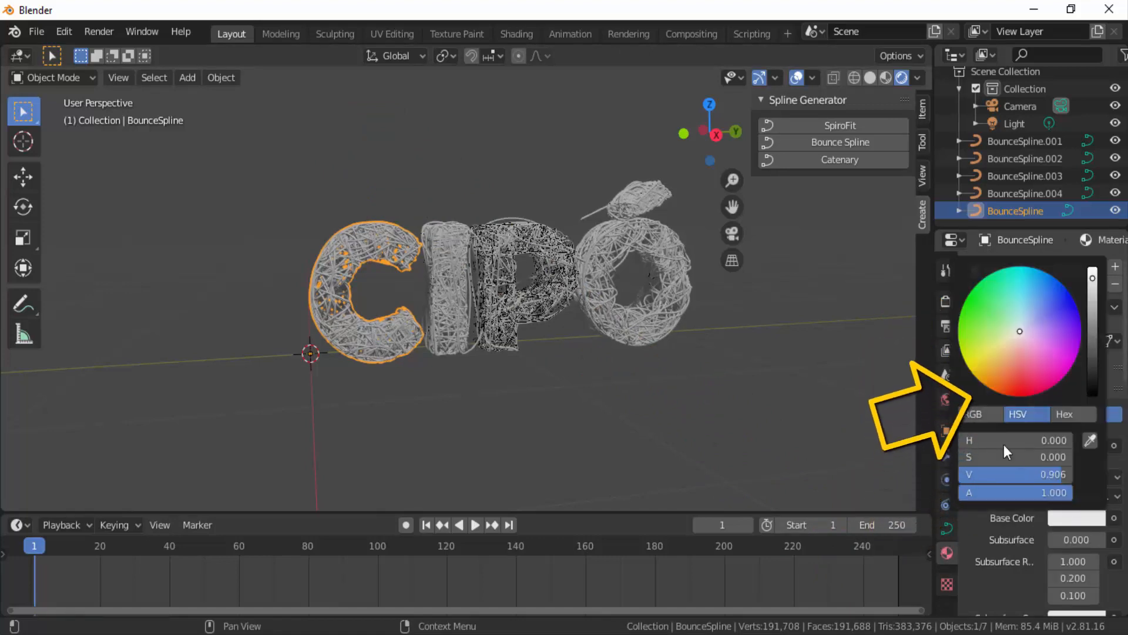
left_click(969, 341)
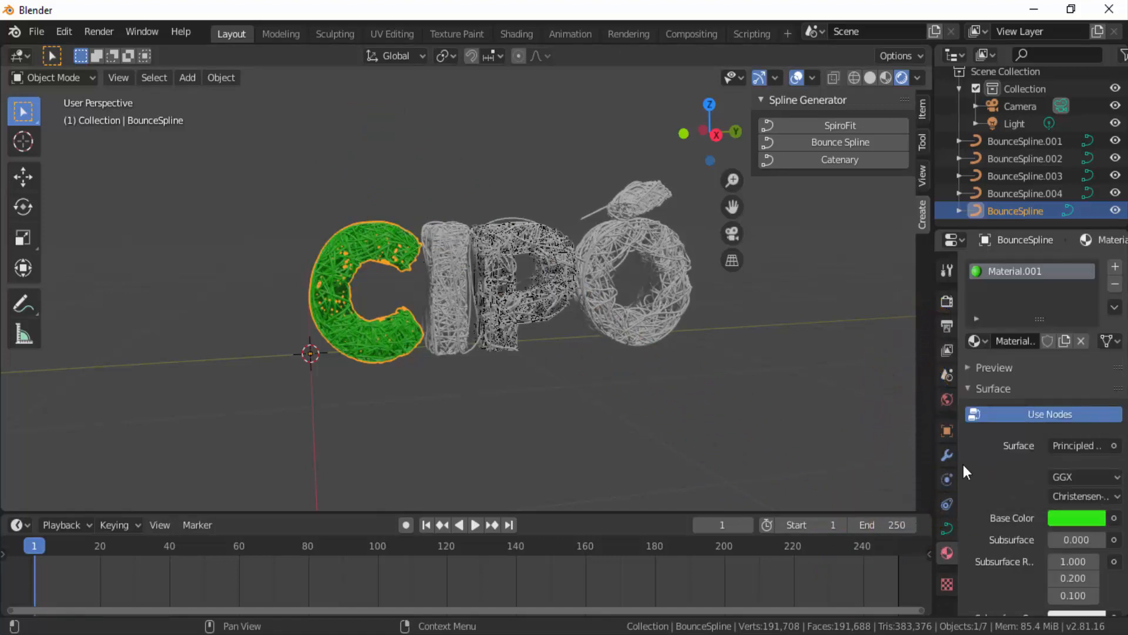
Step: Assign the existing green Material.001 to the splines of the letters I and P
left_click(453, 242)
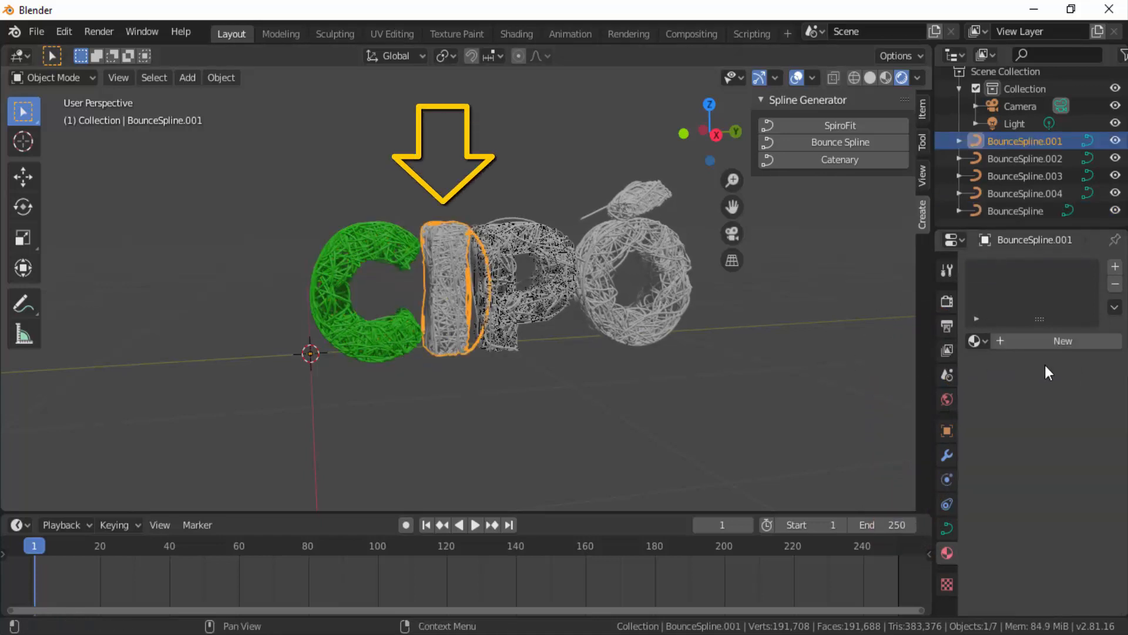
left_click(985, 342)
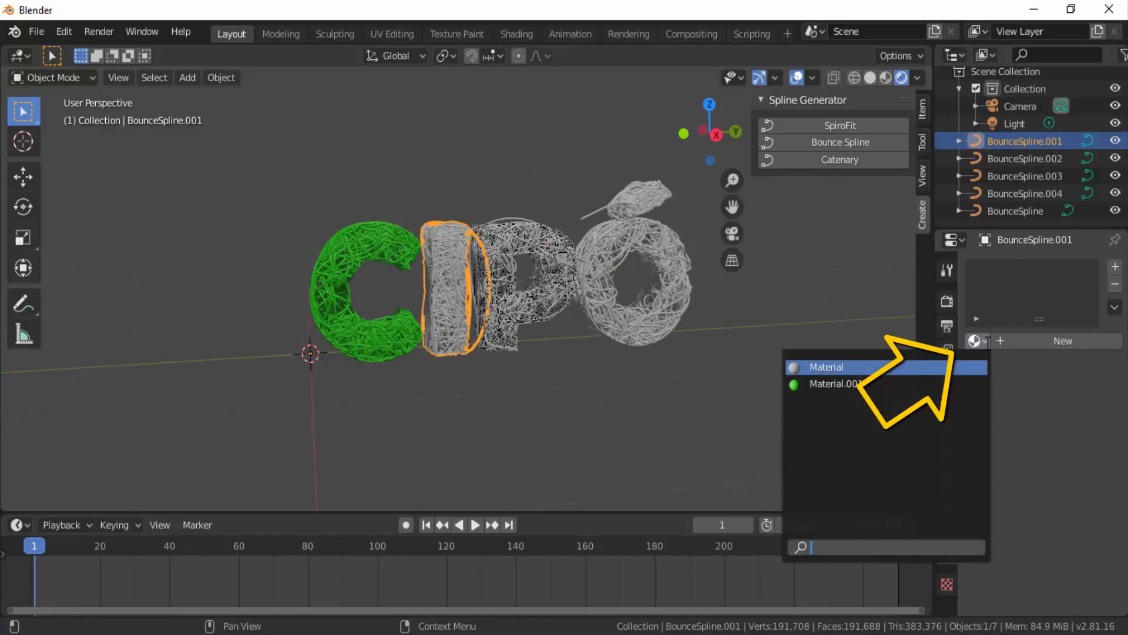
left_click(852, 384)
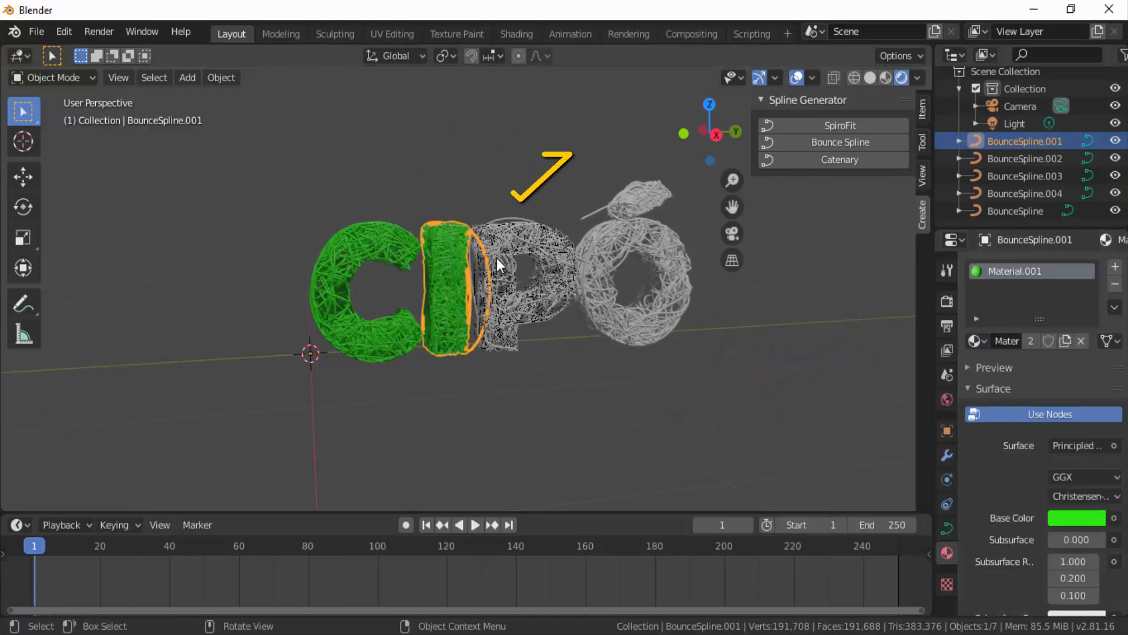
left_click(516, 241)
left_click(983, 342)
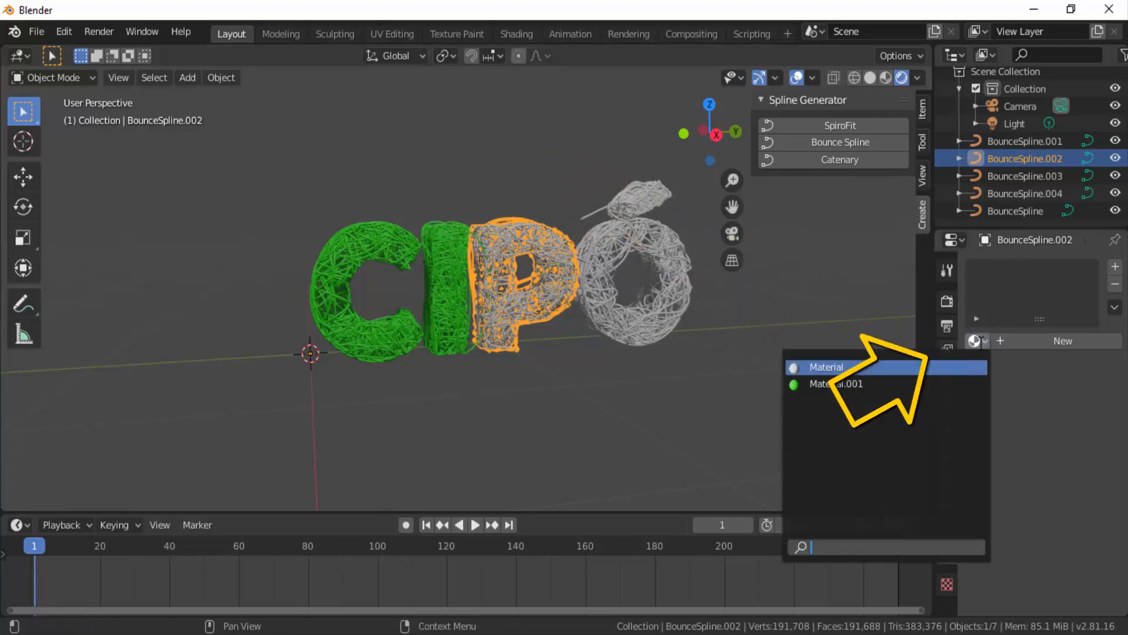
left_click(865, 384)
Step: Assign the existing green Material.001 to the splines of the letter O and the acute accent
left_click(605, 234)
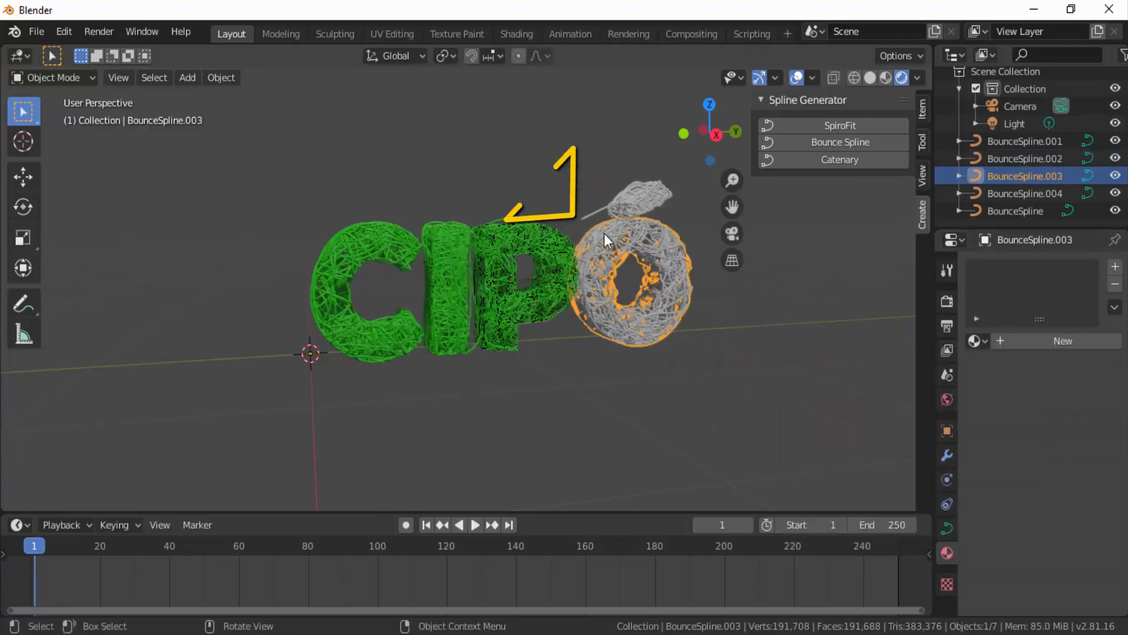
left_click(978, 341)
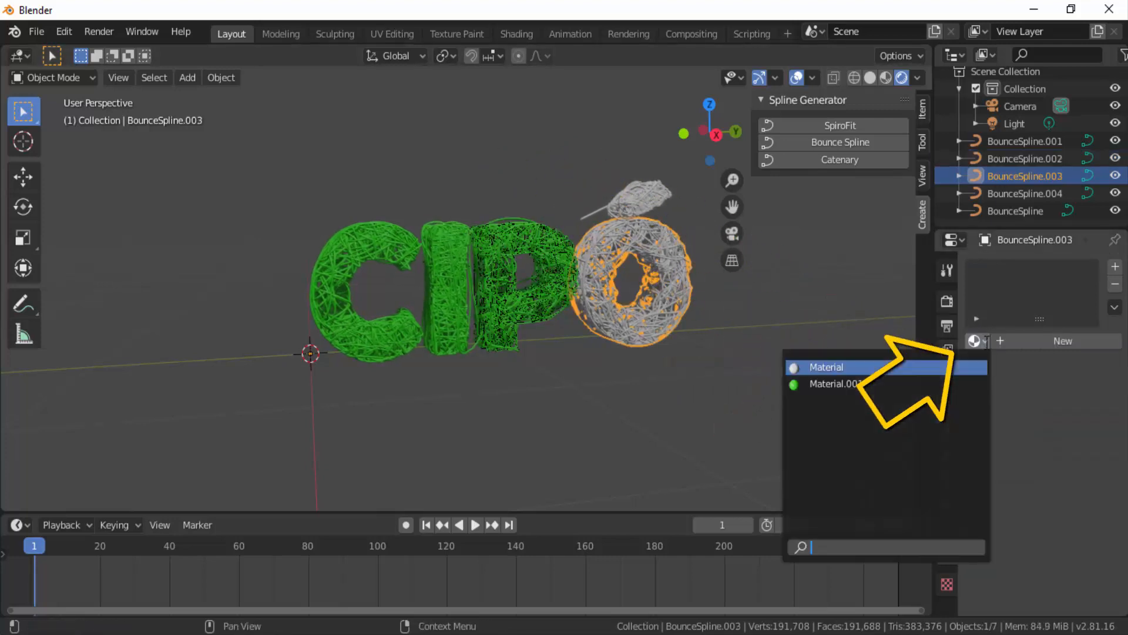
left_click(890, 383)
left_click(645, 195)
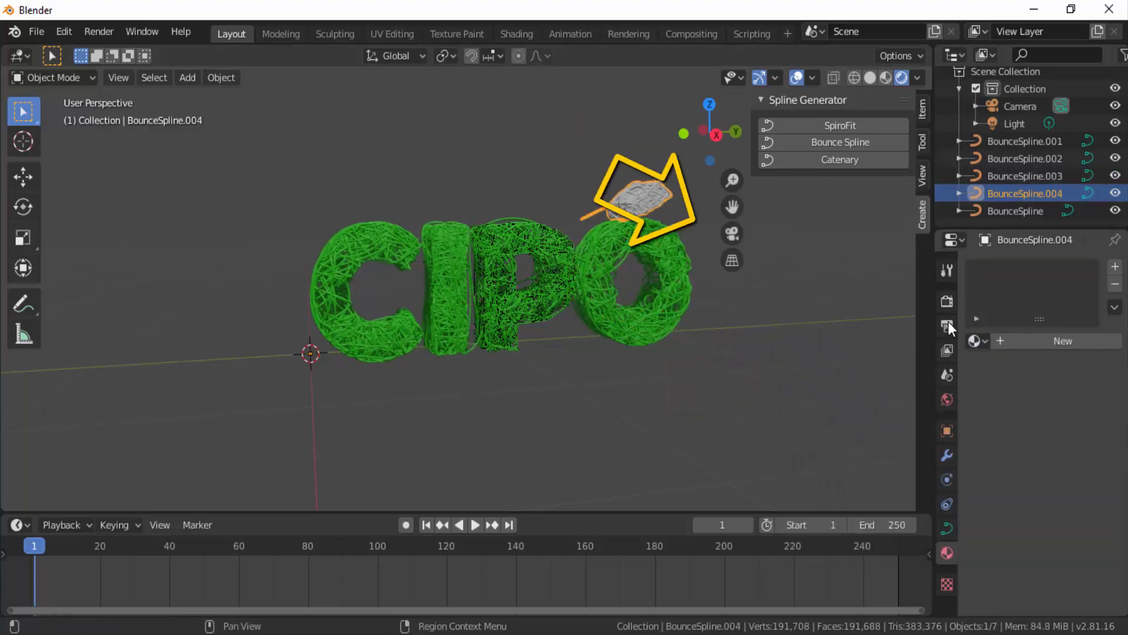
left_click(976, 341)
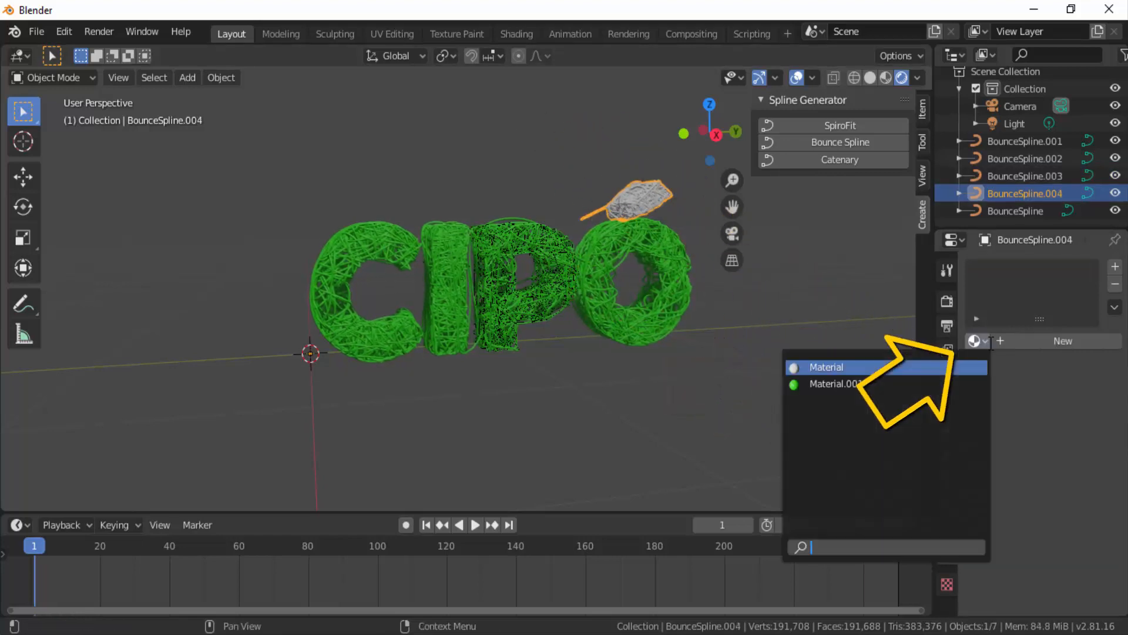
left_click(873, 382)
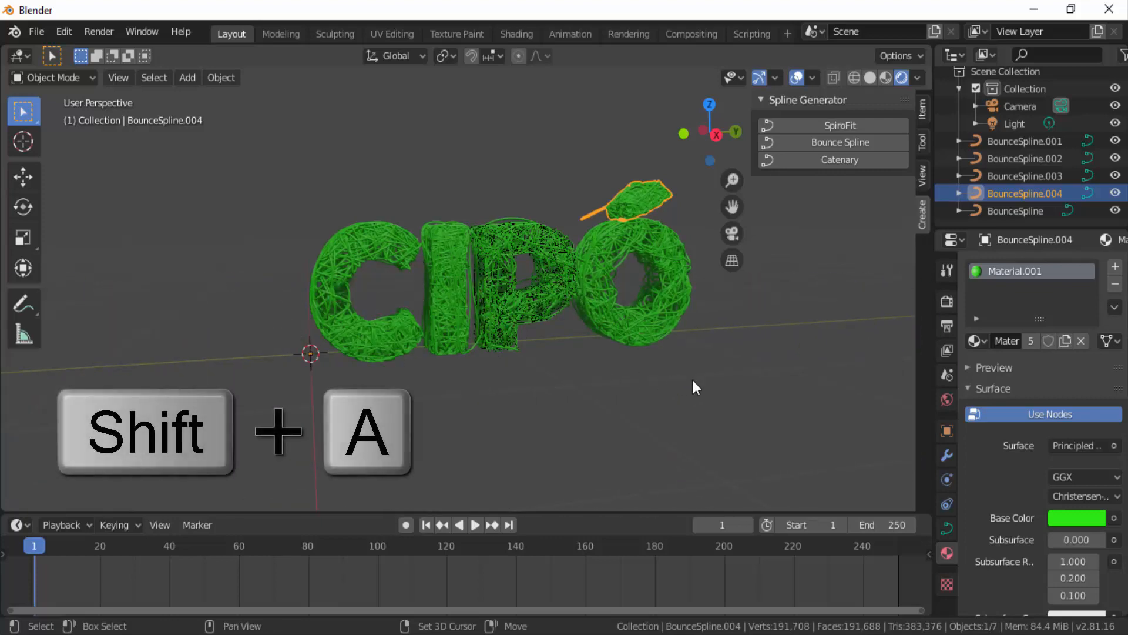
Step: Add a mesh plane as the floor and scale it up to about 3.65 times its size
key("shift+a")
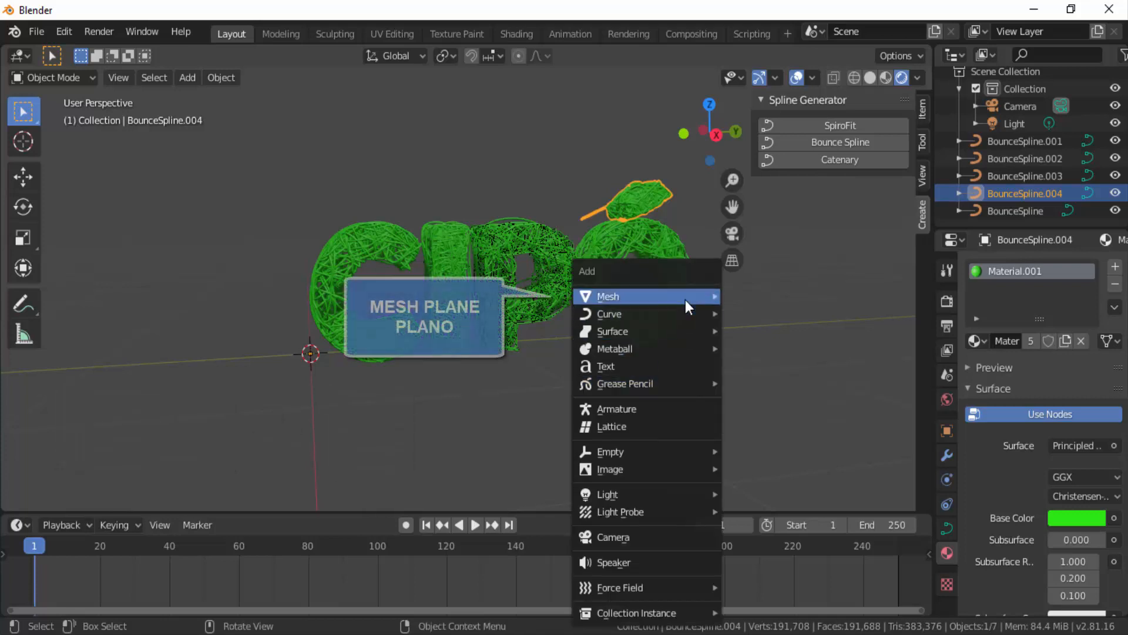
mouse_move(686, 300)
left_click(757, 294)
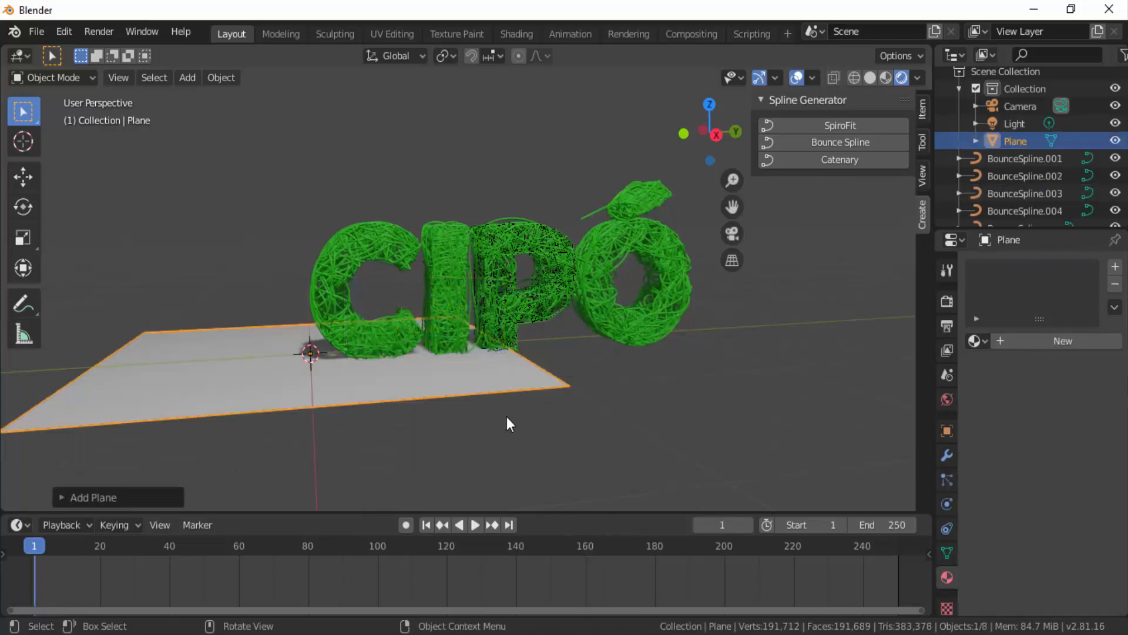
key("s")
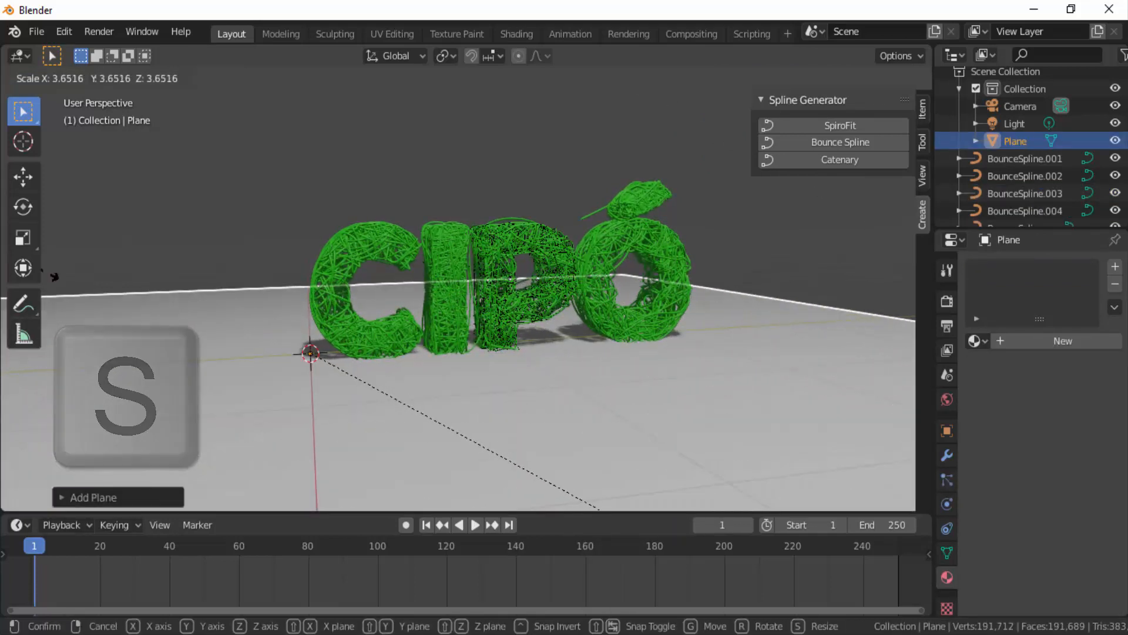
left_click(54, 276)
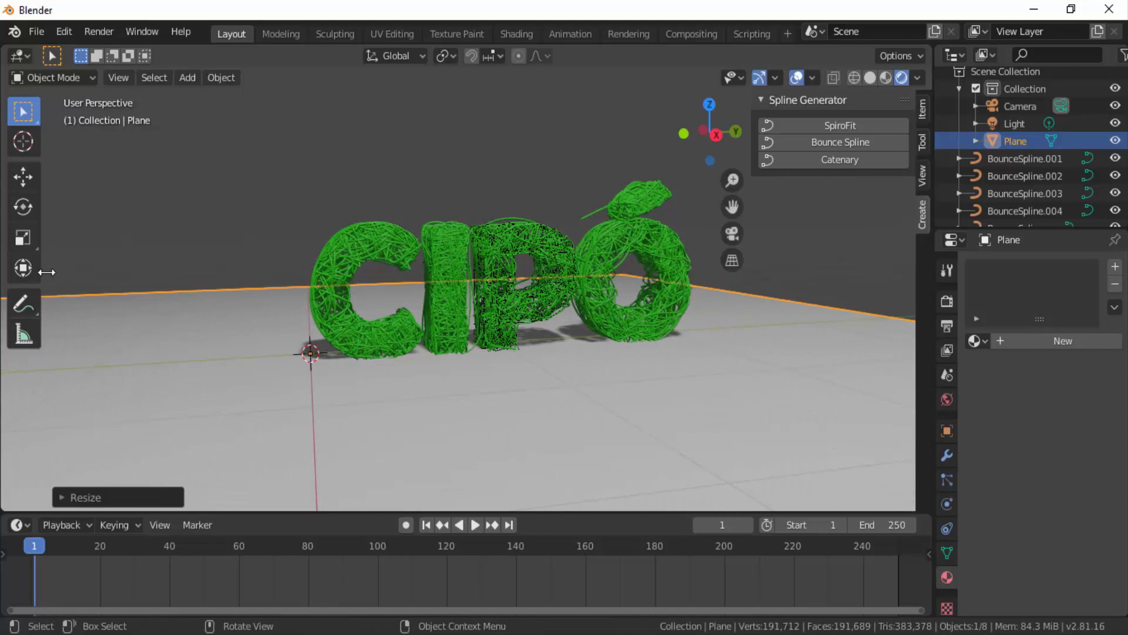
Step: Select the splines of all four letters and the accent and move them along the Y axis to centre the text on the plane
left_click(368, 241, "shift")
left_click(438, 235, "shift")
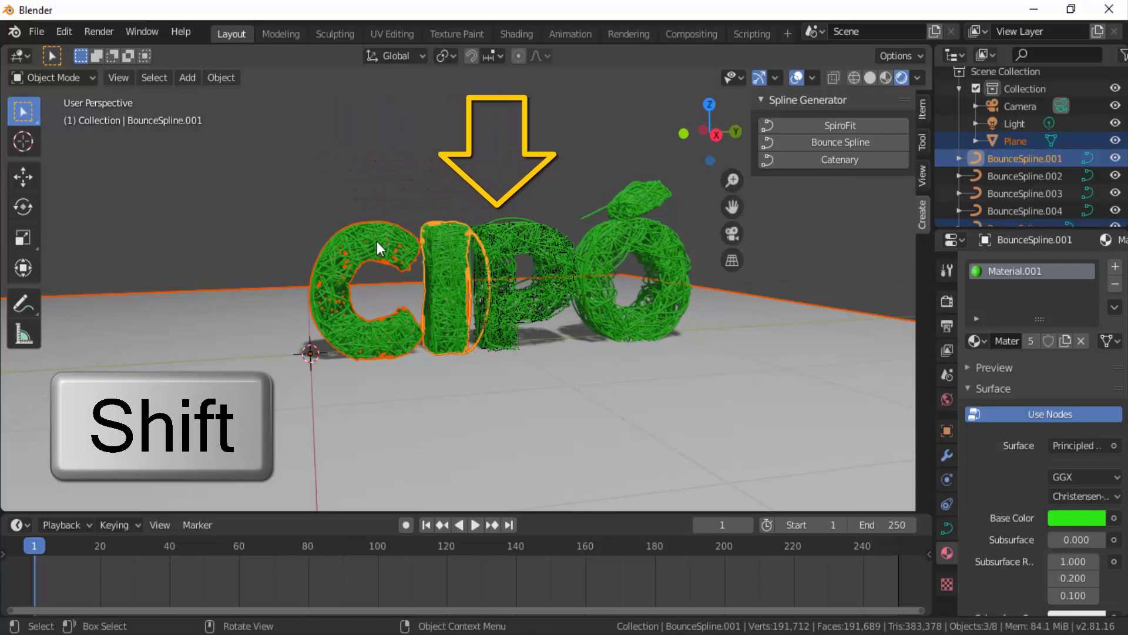
left_click(529, 241, "shift")
left_click(614, 235, "shift")
left_click(639, 198, "shift")
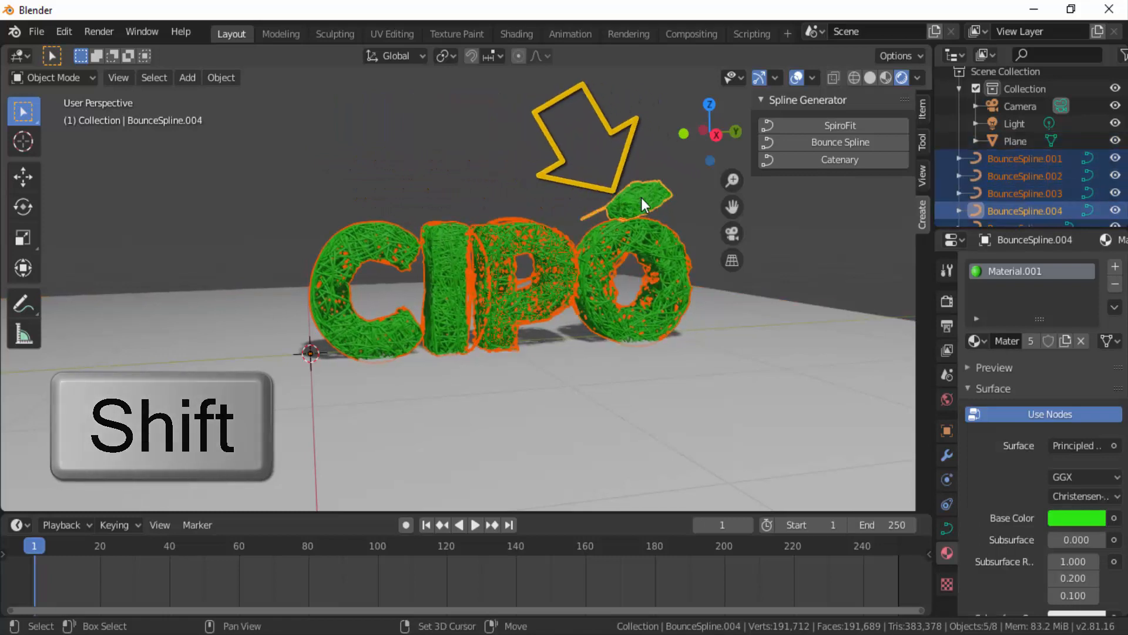
left_click(23, 176)
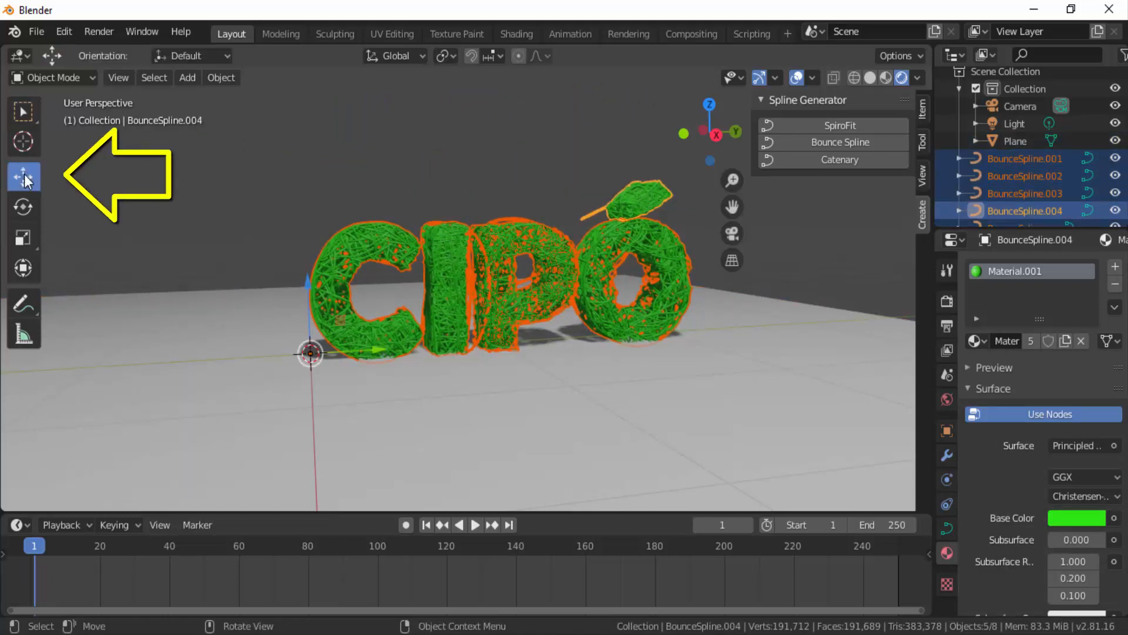
left_click_drag(386, 351, 124, 348)
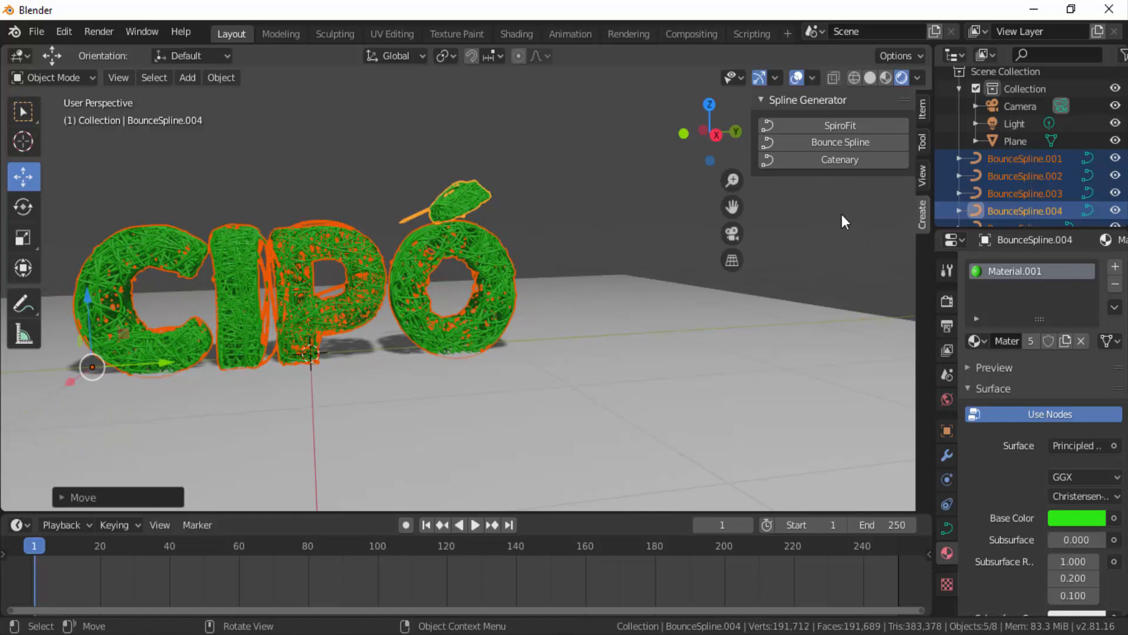
Step: Enable Lock Camera to View in the camera view and reframe the camera closer on the CIPÓ text
key("n")
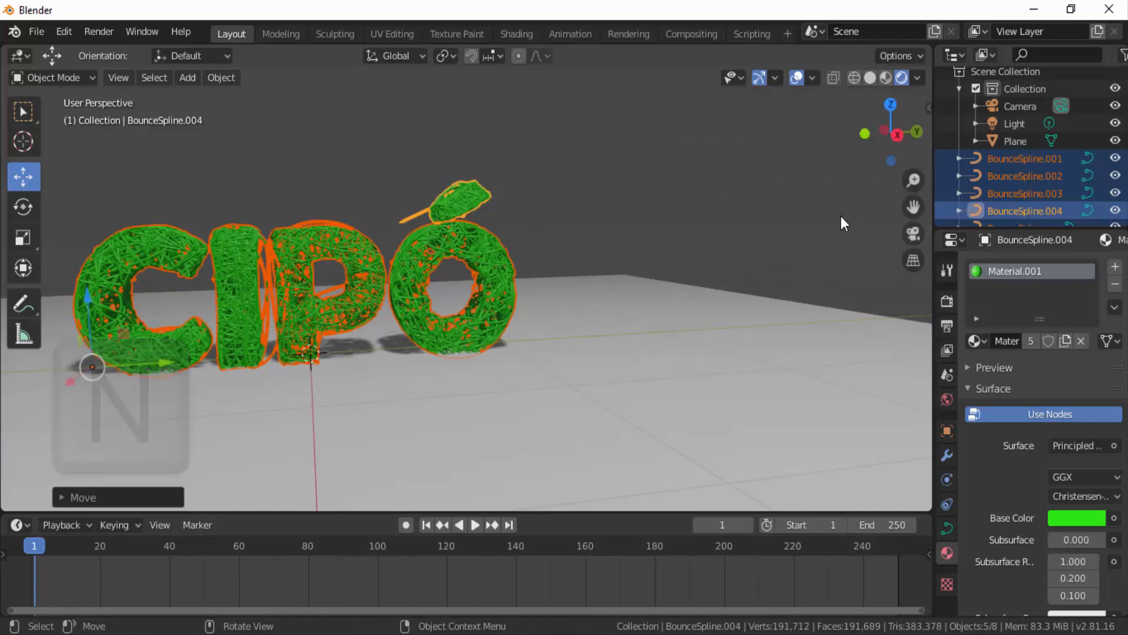
left_click(914, 235)
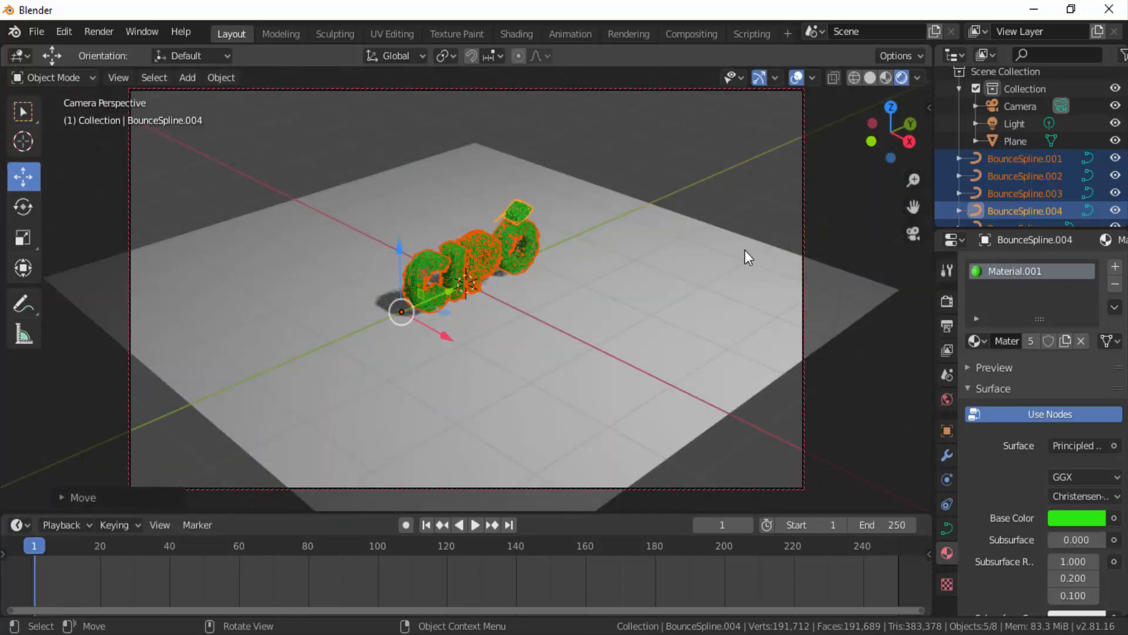
key("n")
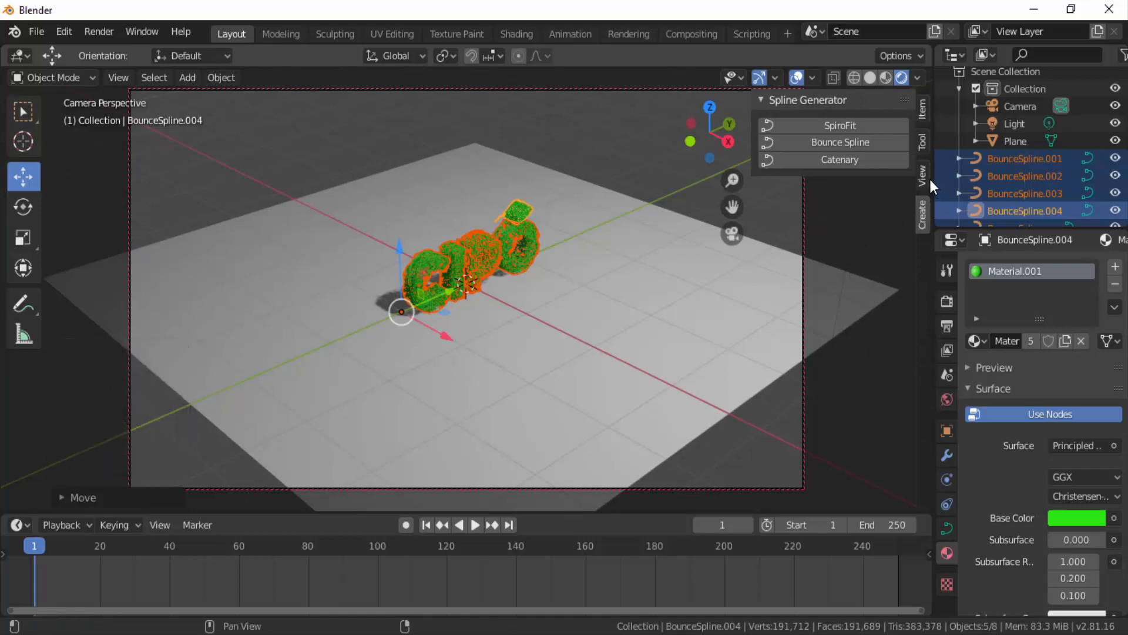
left_click(924, 175)
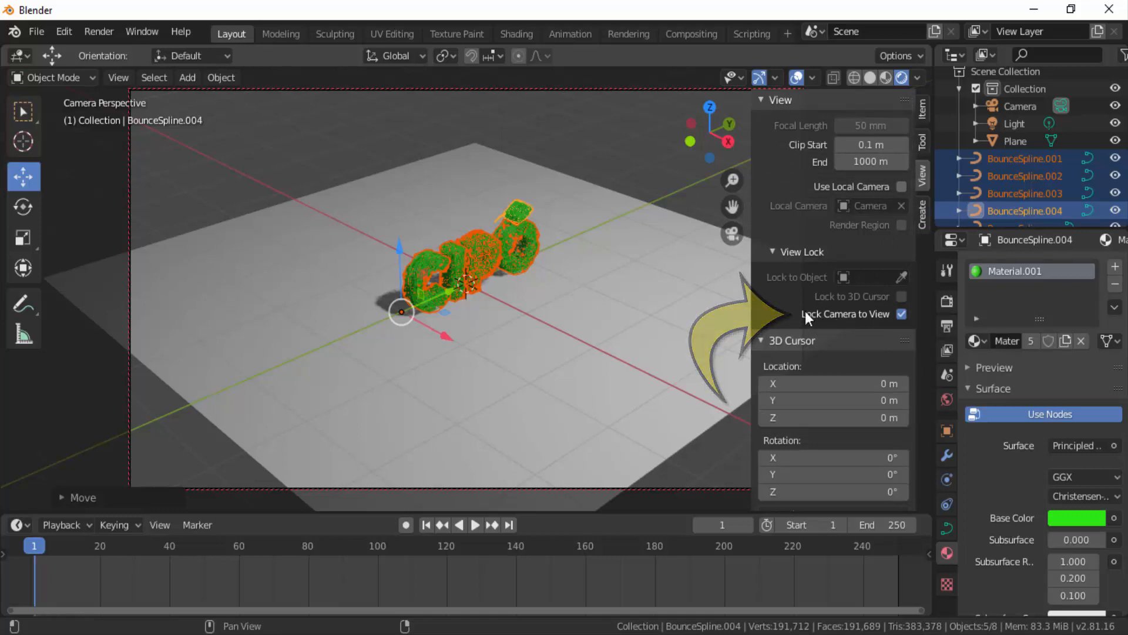
key("n")
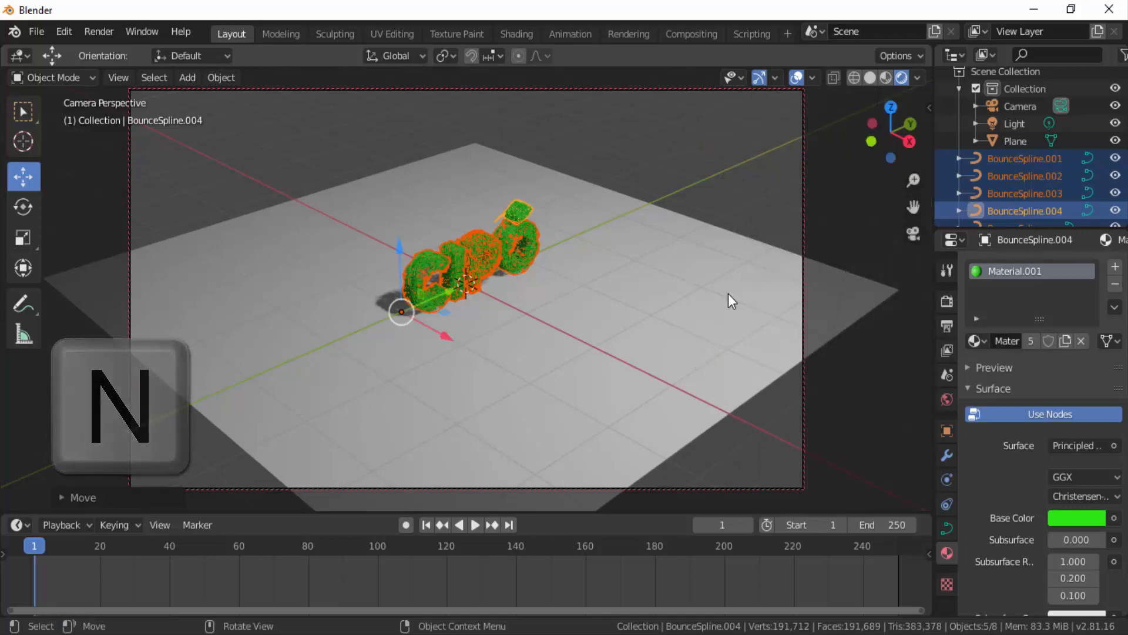
mouse_move(914, 182)
left_mouse_down()
mouse_move(891, 179)
mouse_move(922, 218)
mouse_move(914, 180)
left_mouse_up()
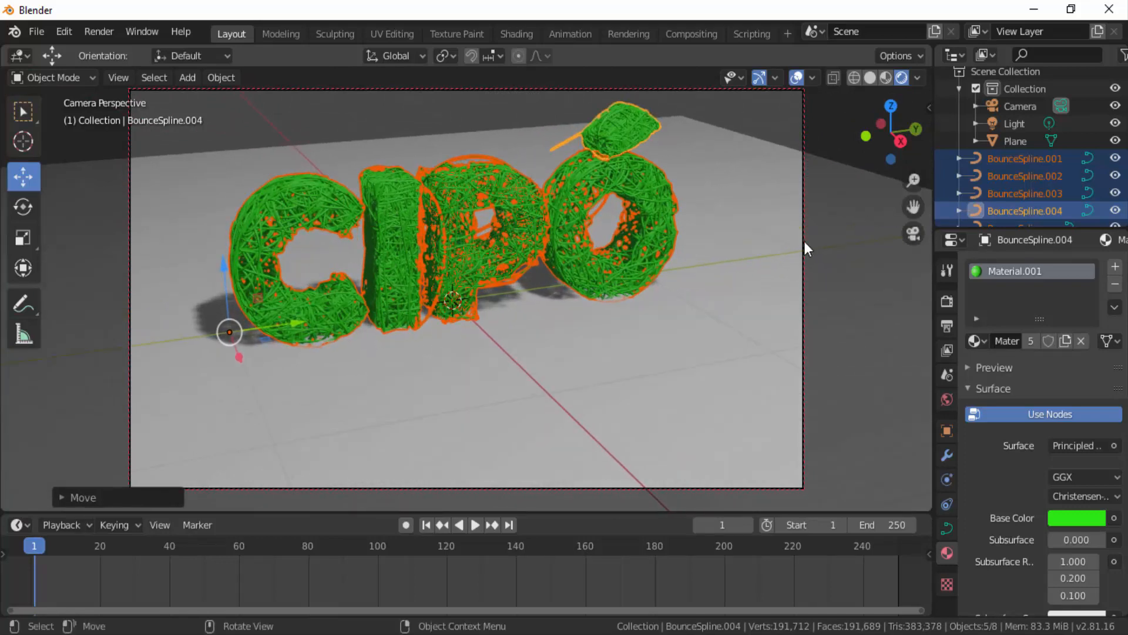
Step: Convert the Bounce Spline curves of the letters and the accent to meshes
left_click(764, 221)
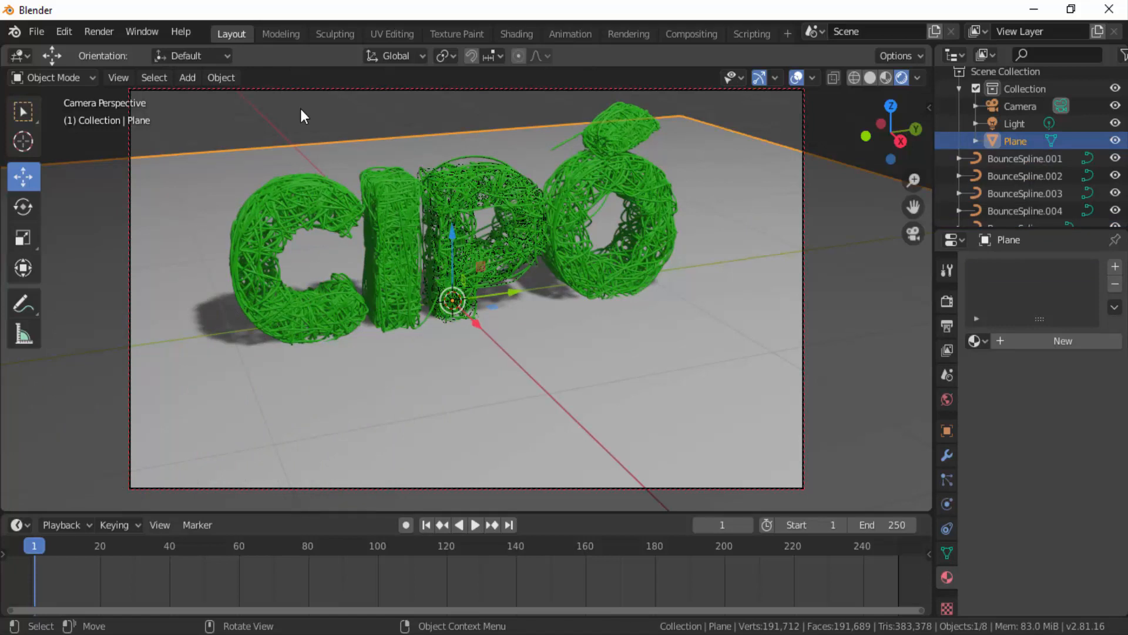
left_click(306, 213)
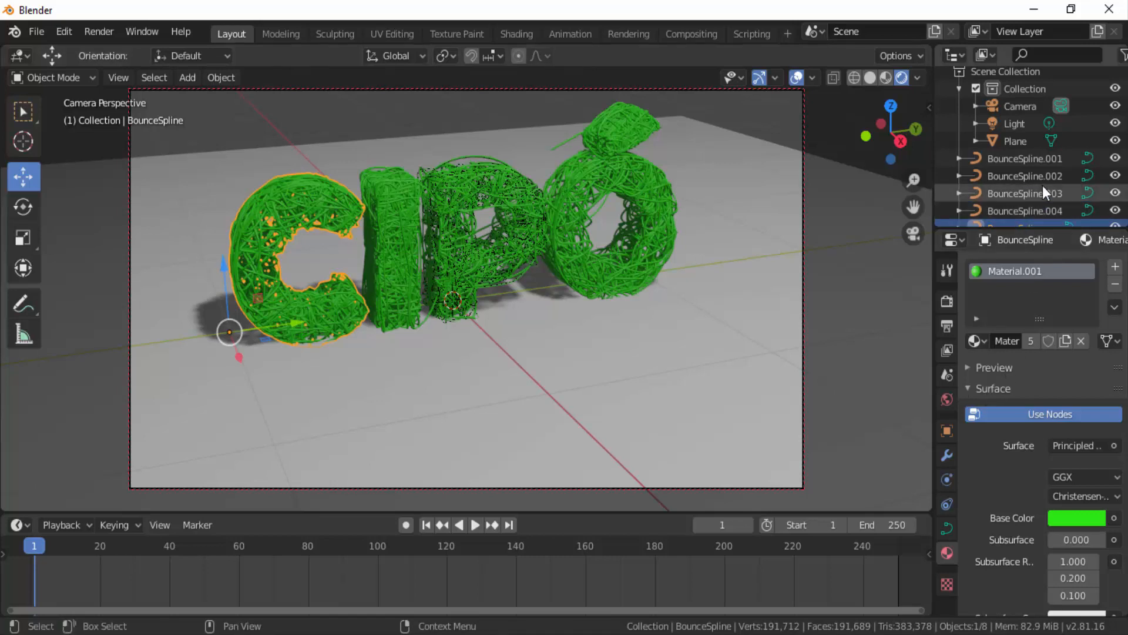
scroll(1042, 193, "down", 1)
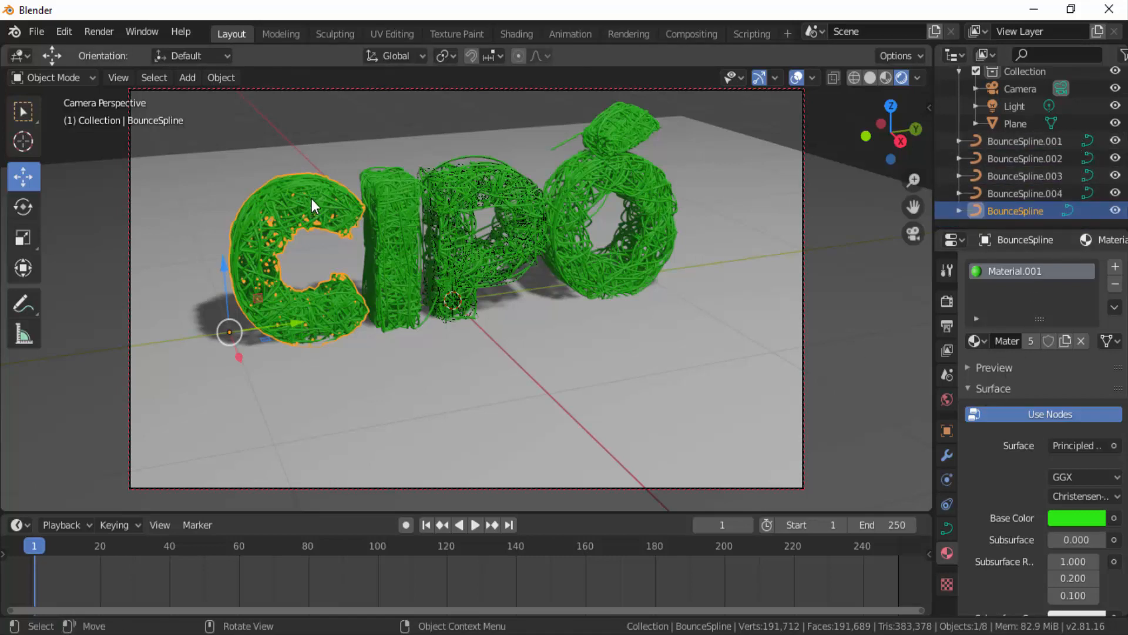
right_click(721, 178)
left_click(703, 189)
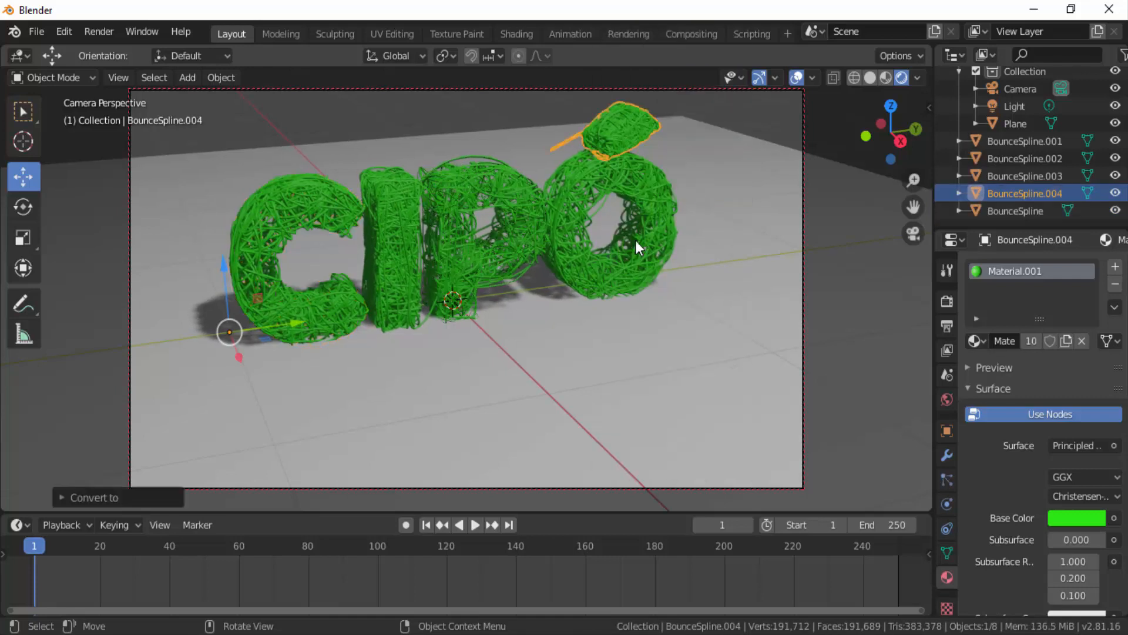
Step: Set the world background color to a dark yellow-brown with hue 0.156 and saturation 0.788
left_click(947, 399)
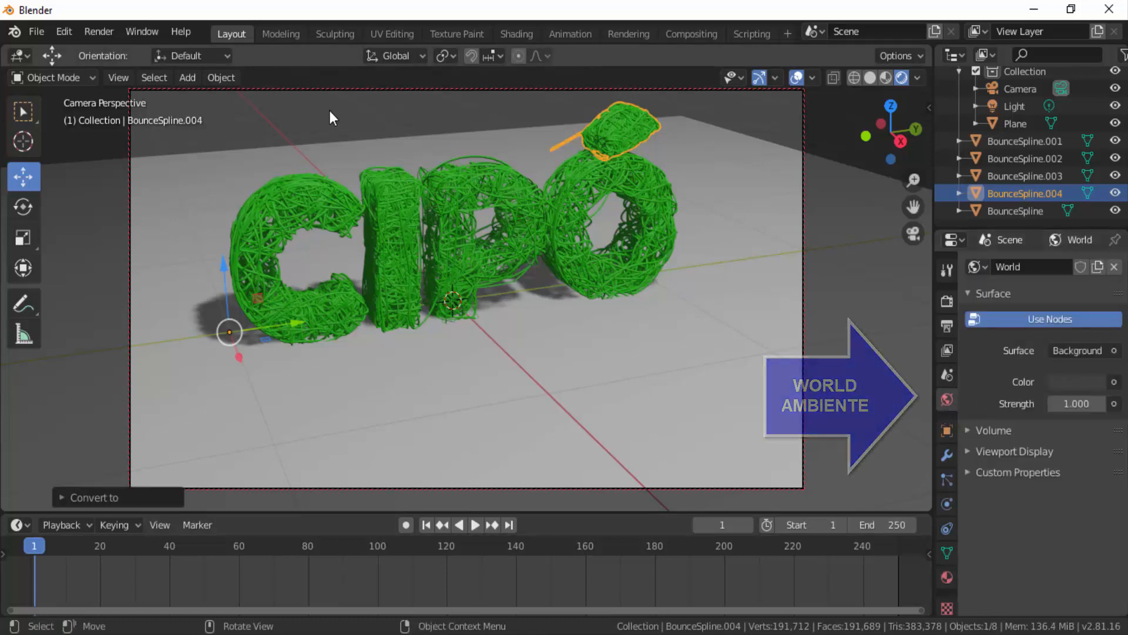
left_click(1055, 383)
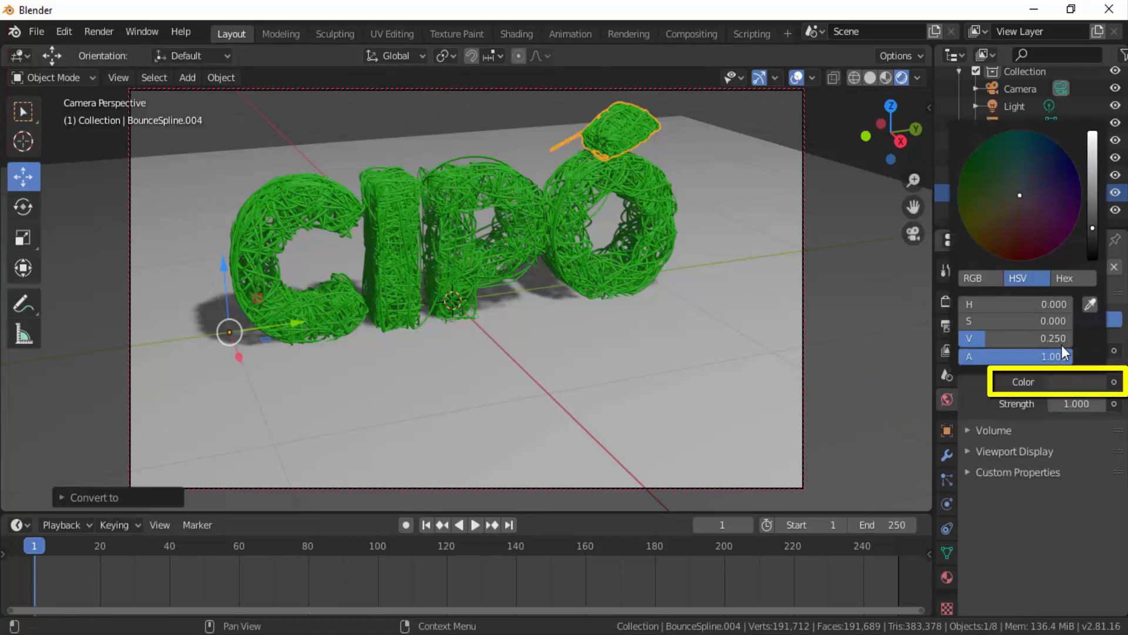
left_click(1026, 248)
left_click_drag(1026, 248, 980, 225)
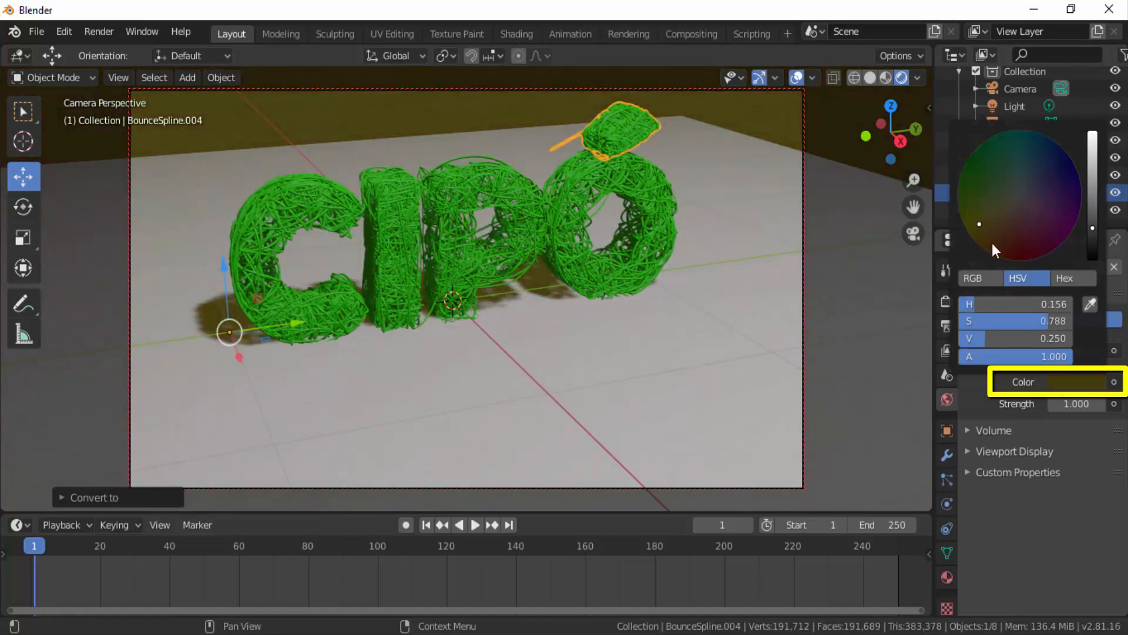
Step: Assign an Environment Texture to the world color and load the image HDRI - (2).jpg from the Imagens - HDRI folder
left_click(1114, 383)
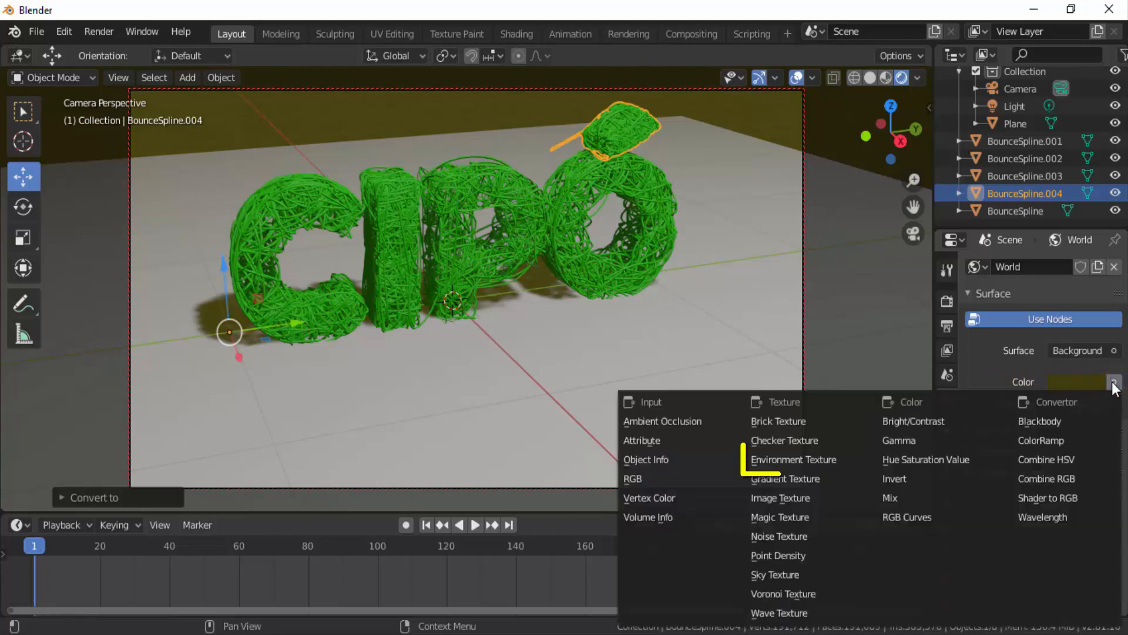
left_click(791, 461)
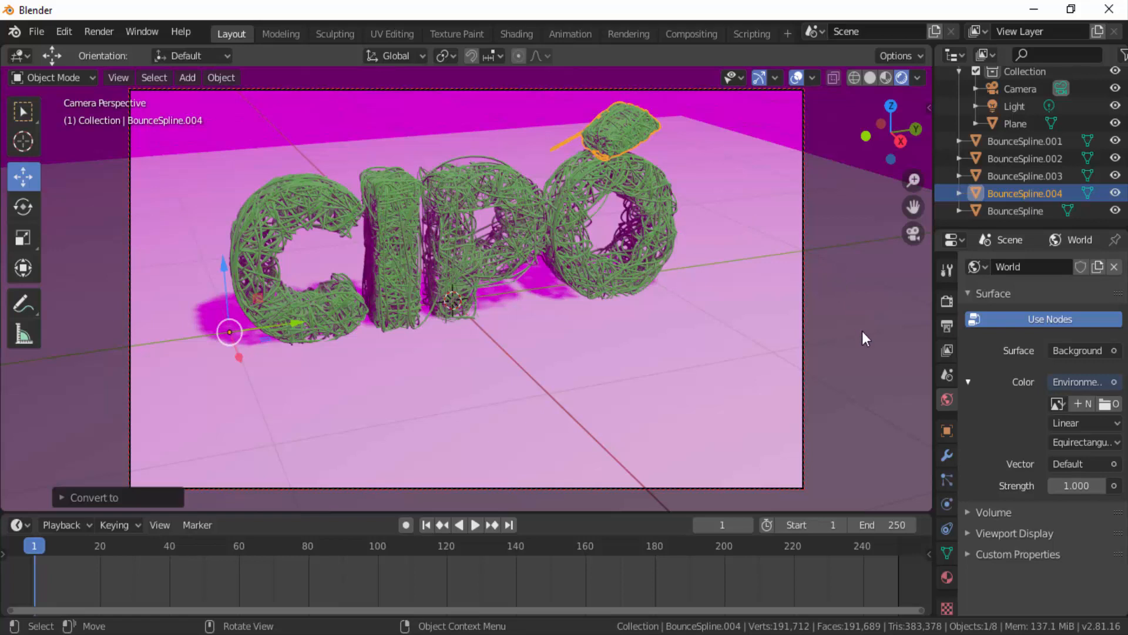
left_click(1108, 404)
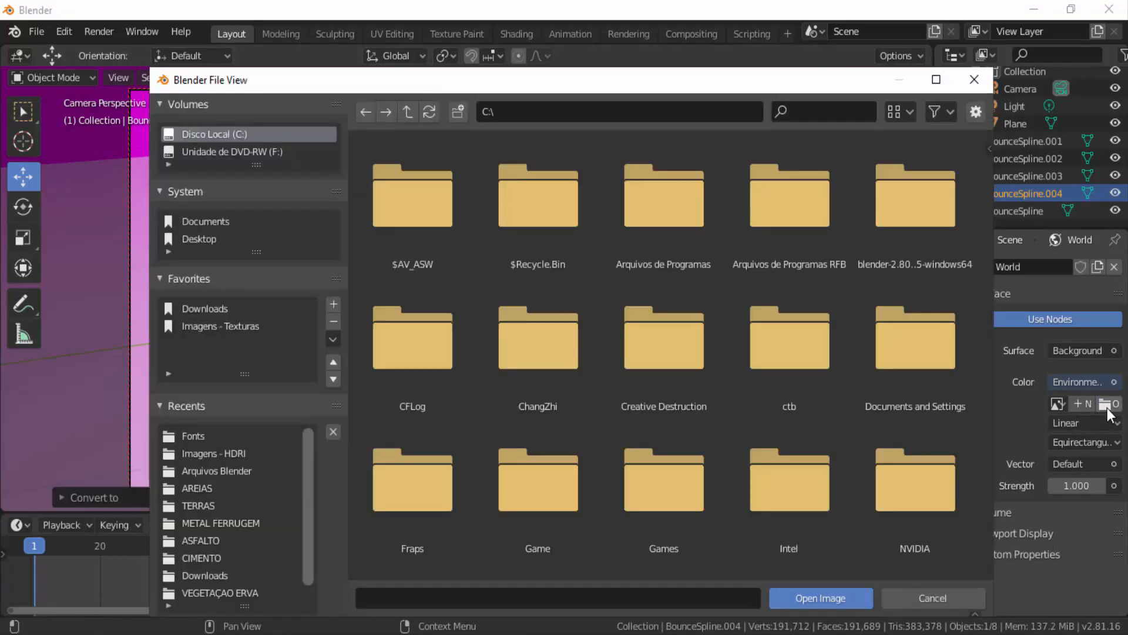
left_click(197, 453)
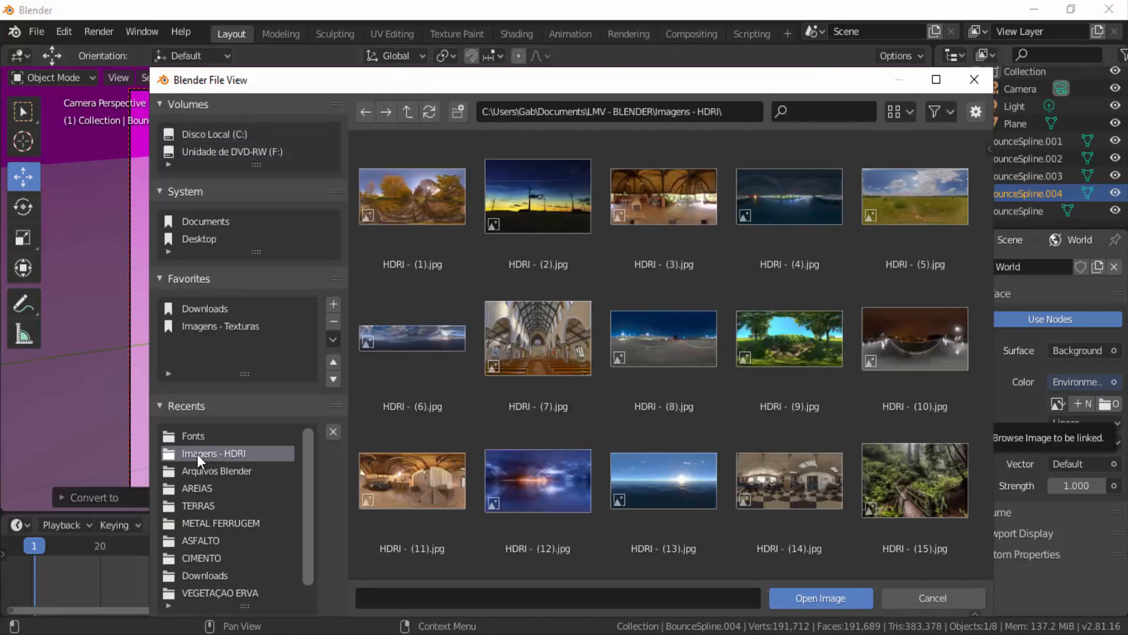
left_click(555, 208)
left_click(808, 598)
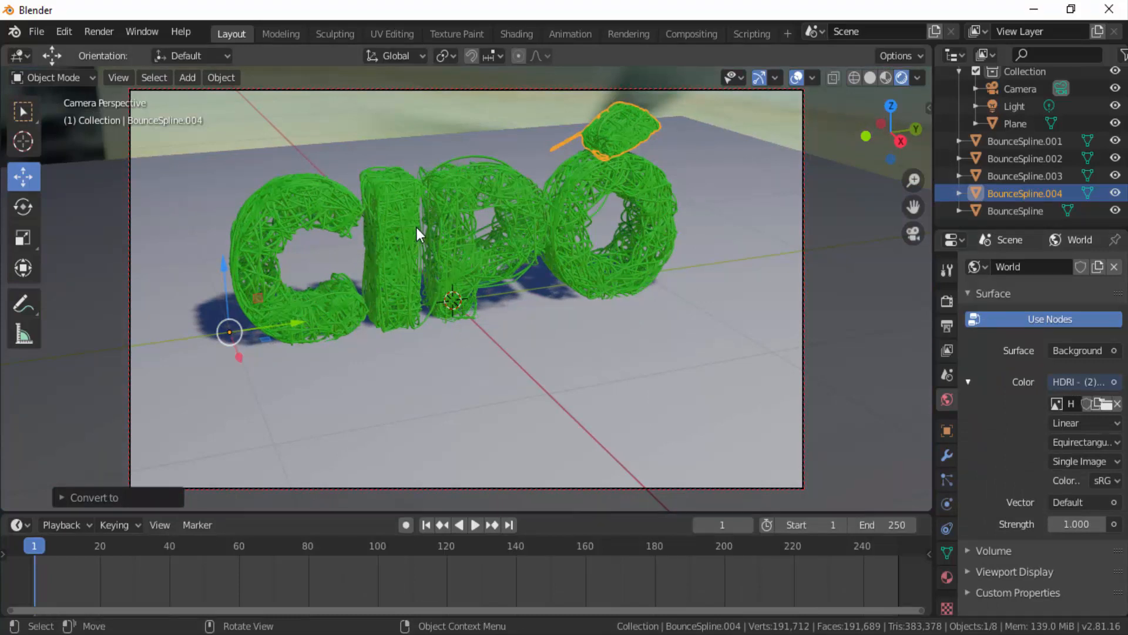
Step: Scale up the floor plane uniformly until it fills the camera frame behind the CIPÓ text
left_click(660, 369)
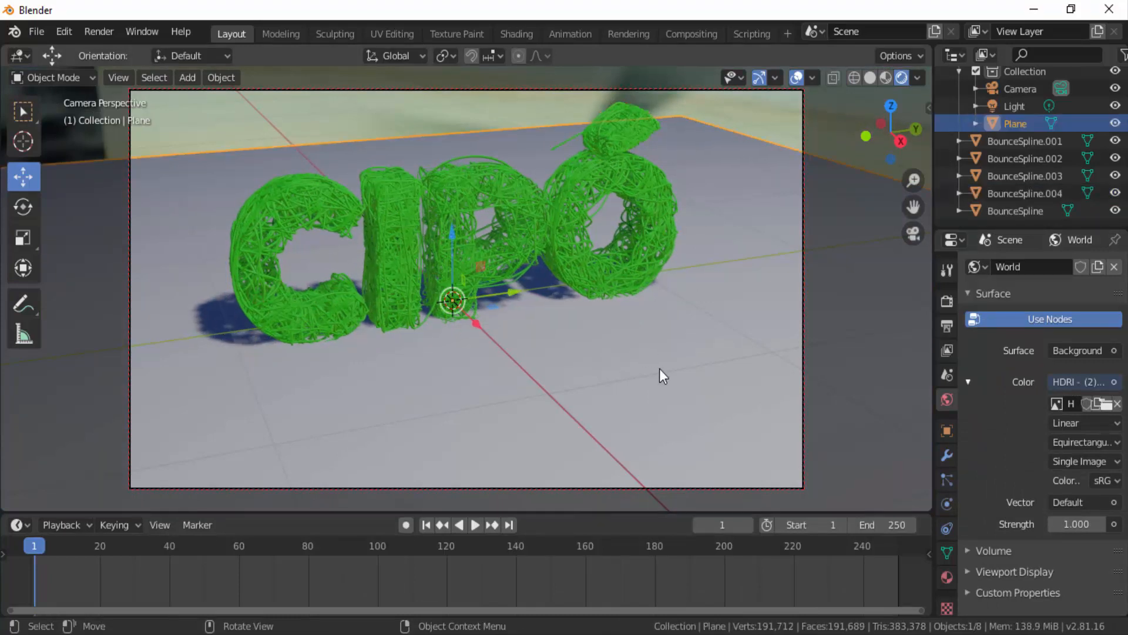
key("s")
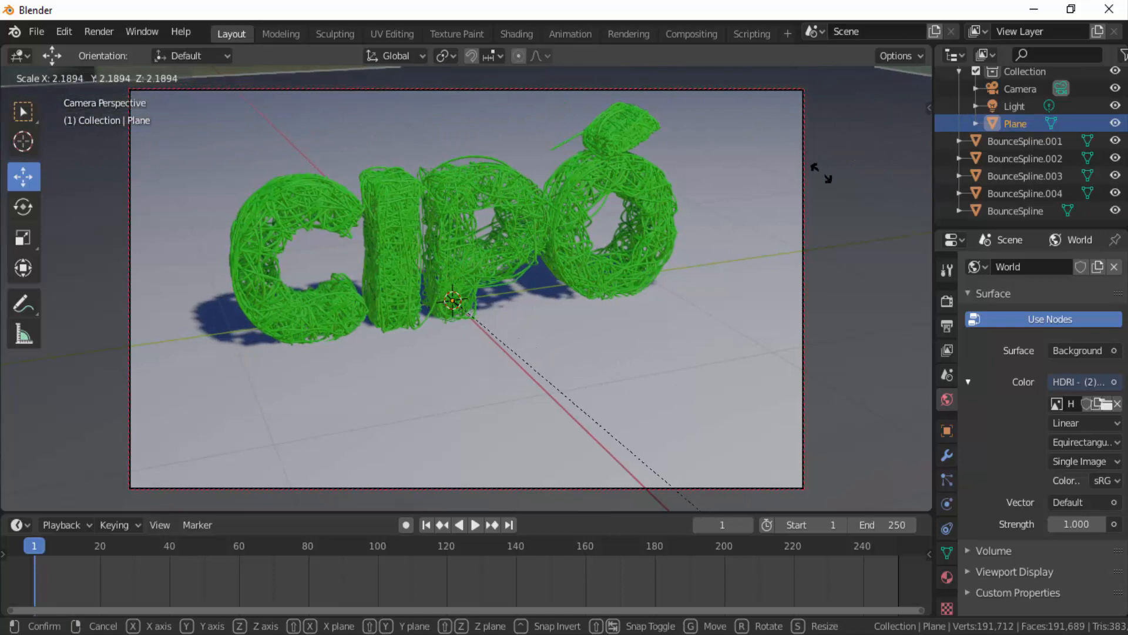
left_click(861, 230)
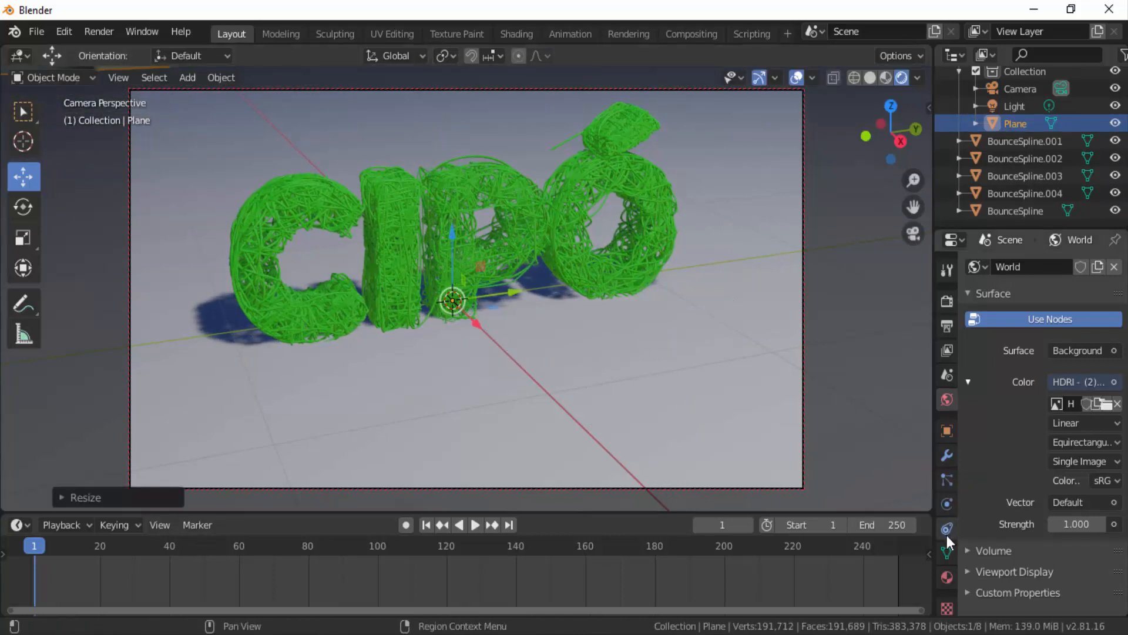
Step: Give the plane a new material with a Diffuse BSDF surface in dark red, with hue 0.032 and saturation 0.939
left_click(948, 575)
left_click(1070, 340)
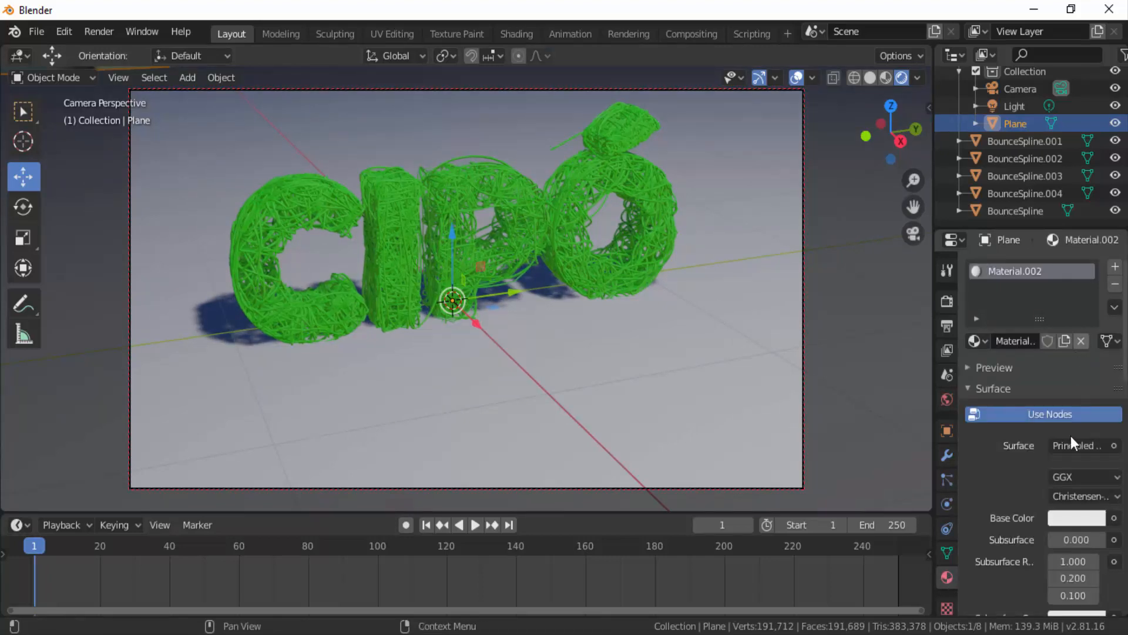
left_click(1116, 448)
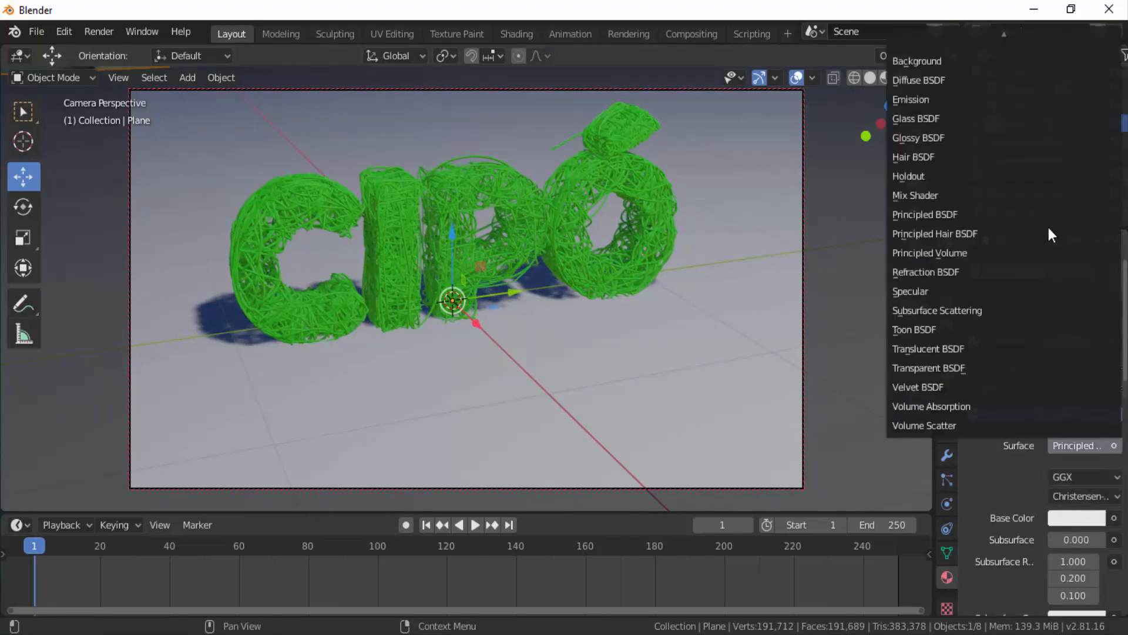
left_click(934, 80)
left_click(1067, 476)
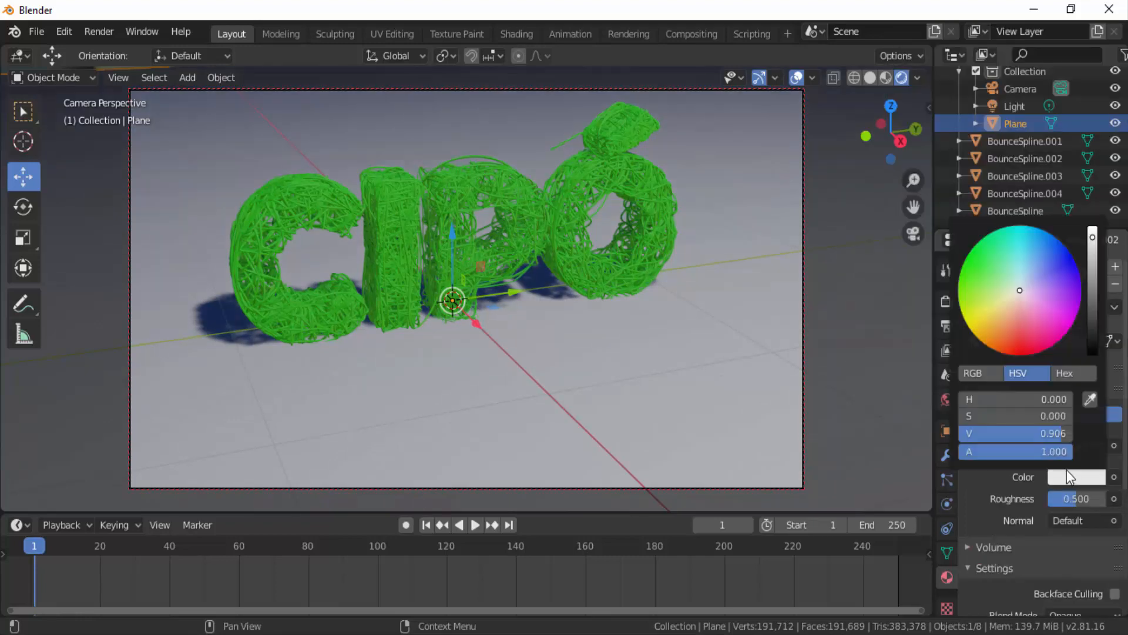
left_click(1009, 351)
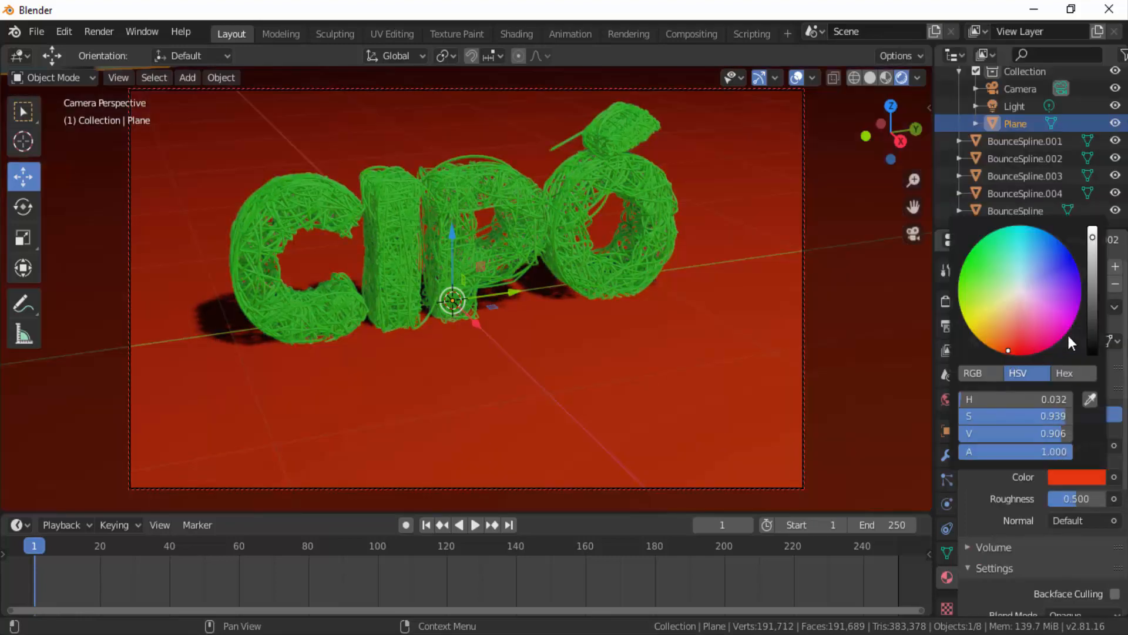
left_click_drag(1092, 254, 1092, 297)
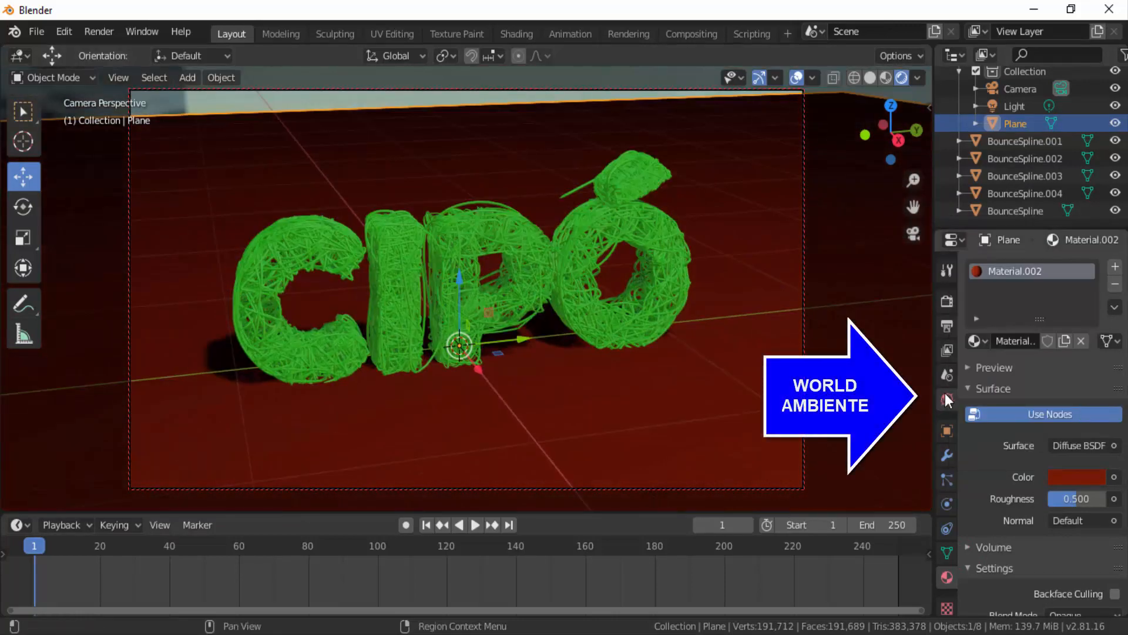
Step: Drive the world background strength with the Ray Depth output of a Light Path node
left_click(947, 397)
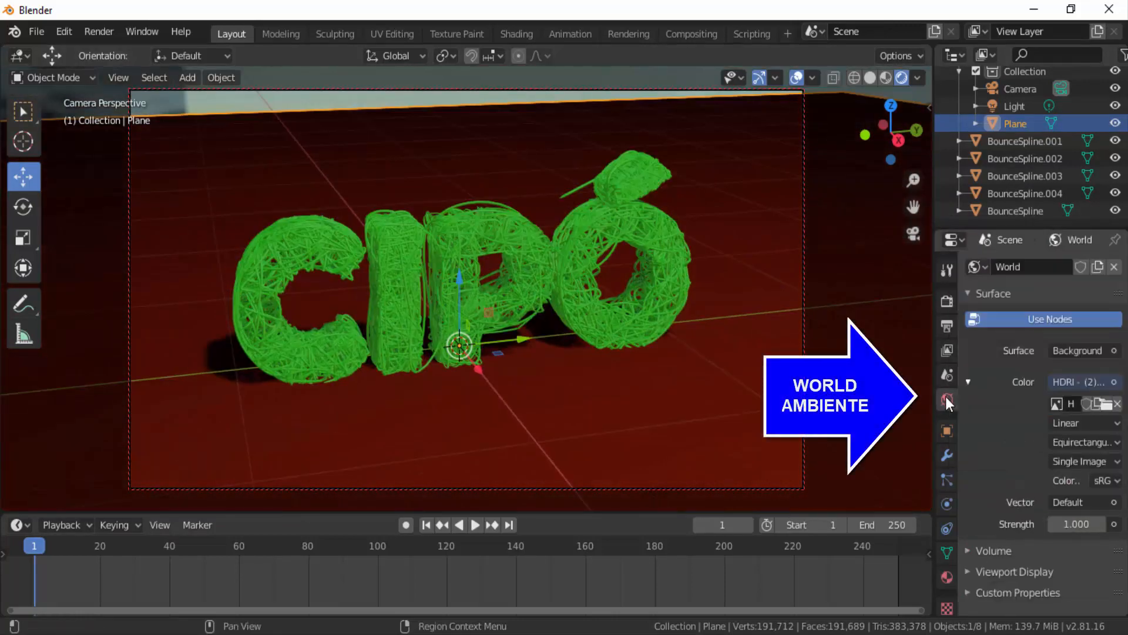
left_click(1114, 524)
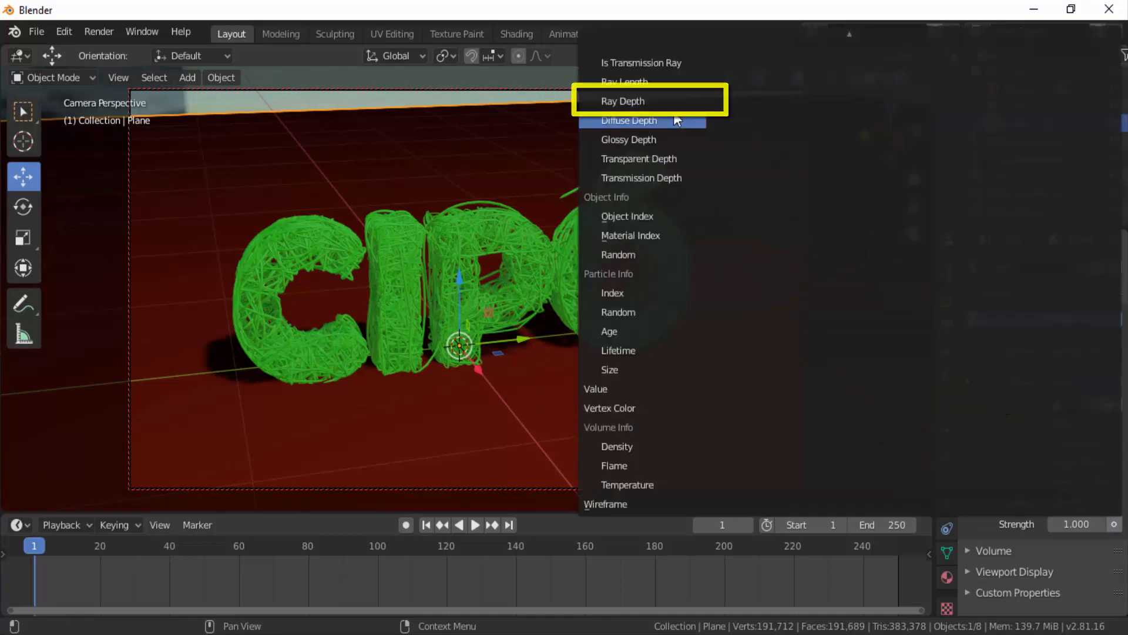
left_click(643, 100)
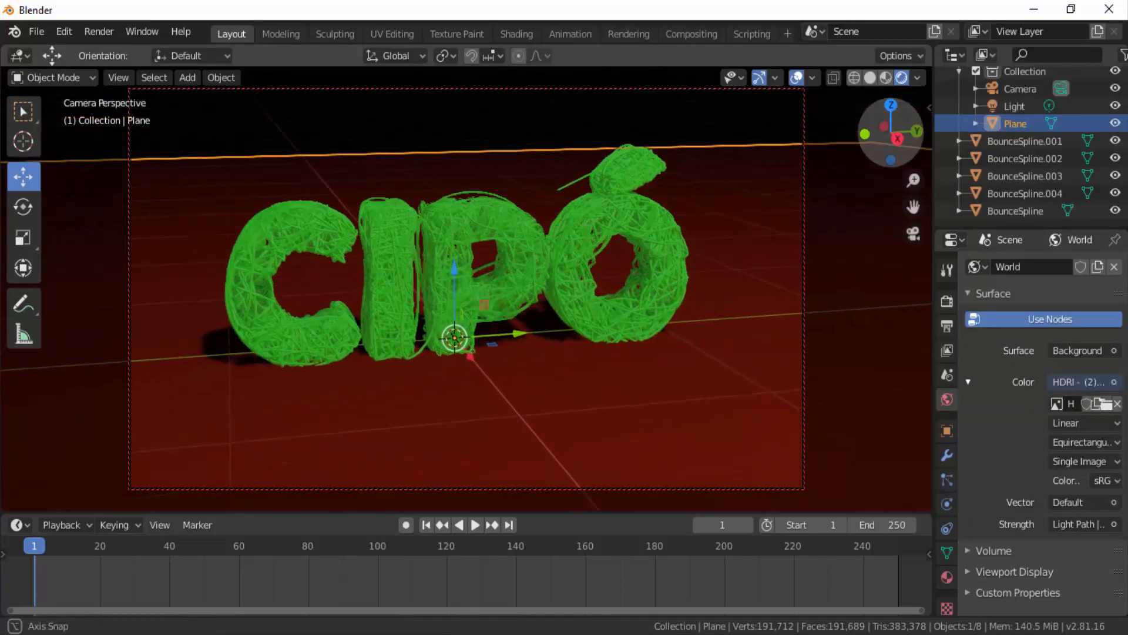